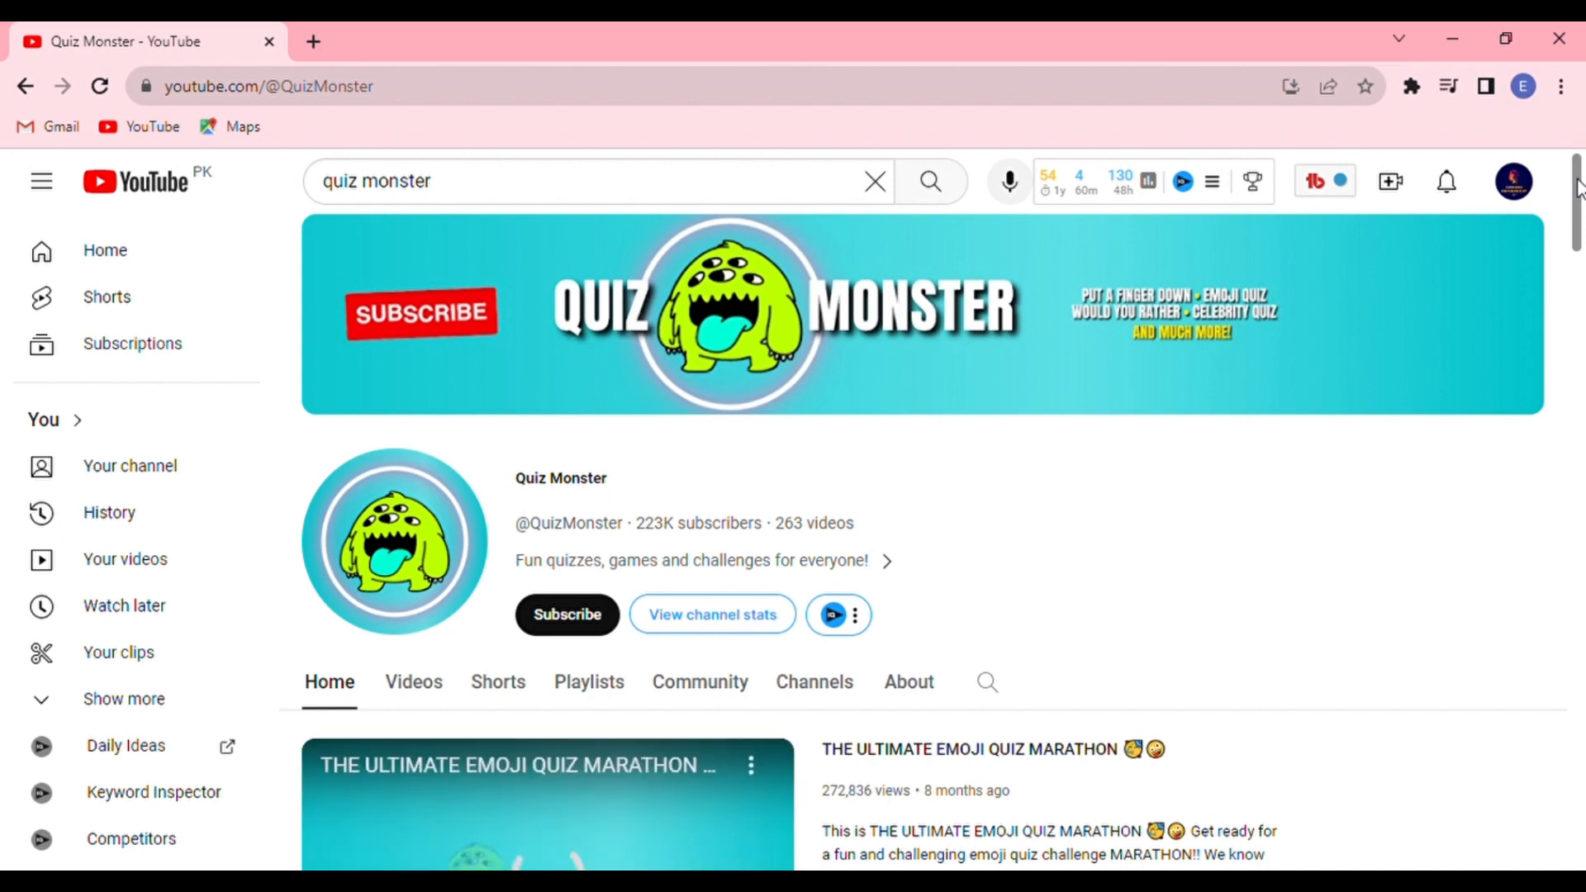
scroll(1579, 188, "down", 3)
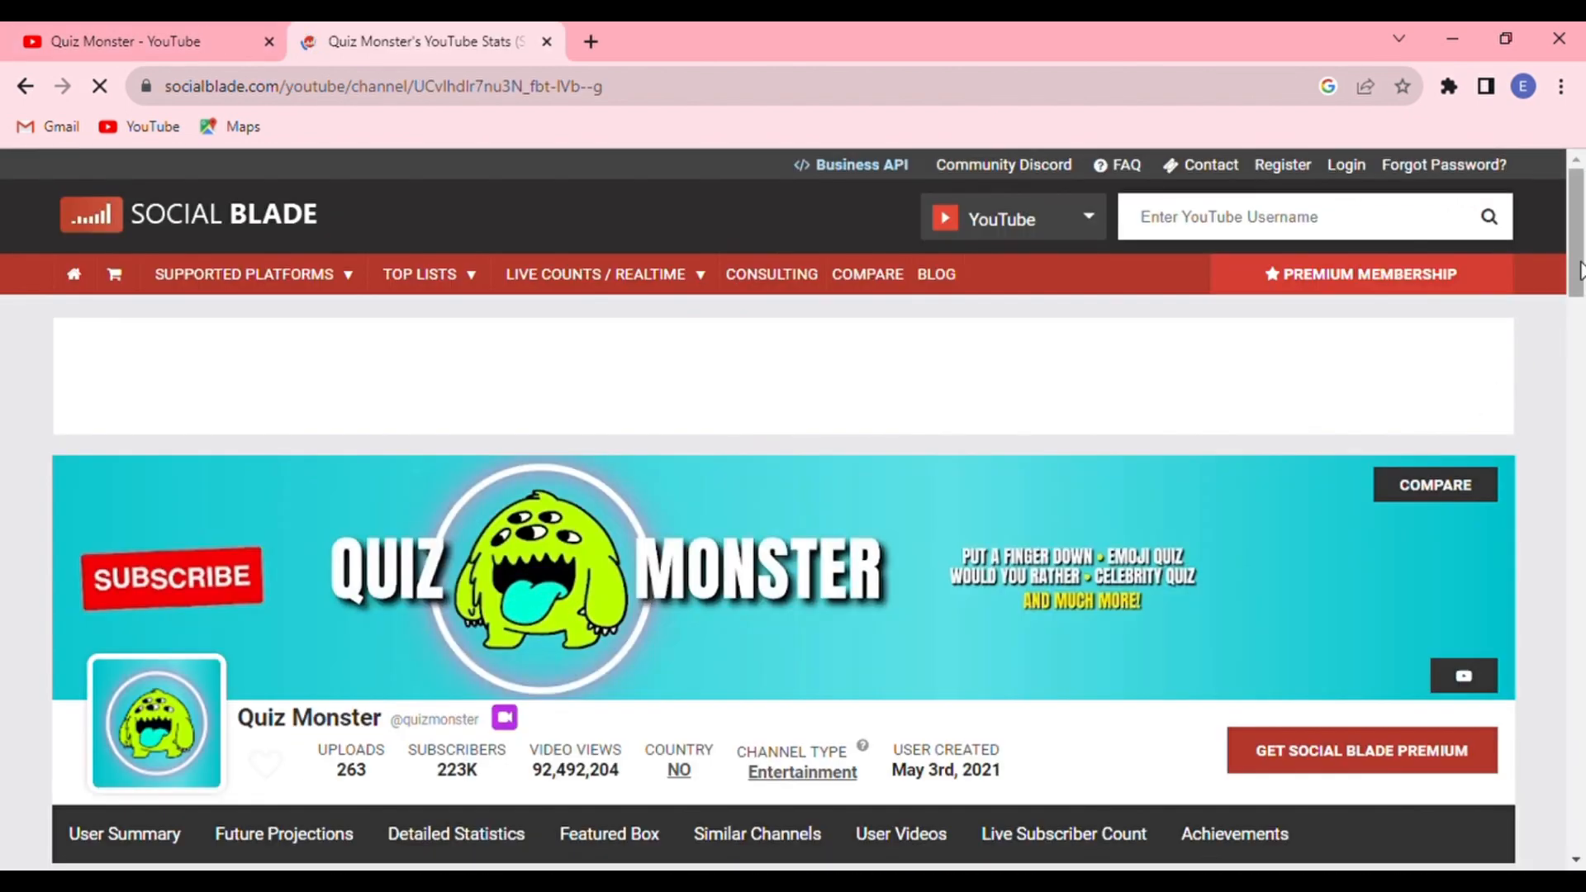
scroll(1137, 354, "down", 6)
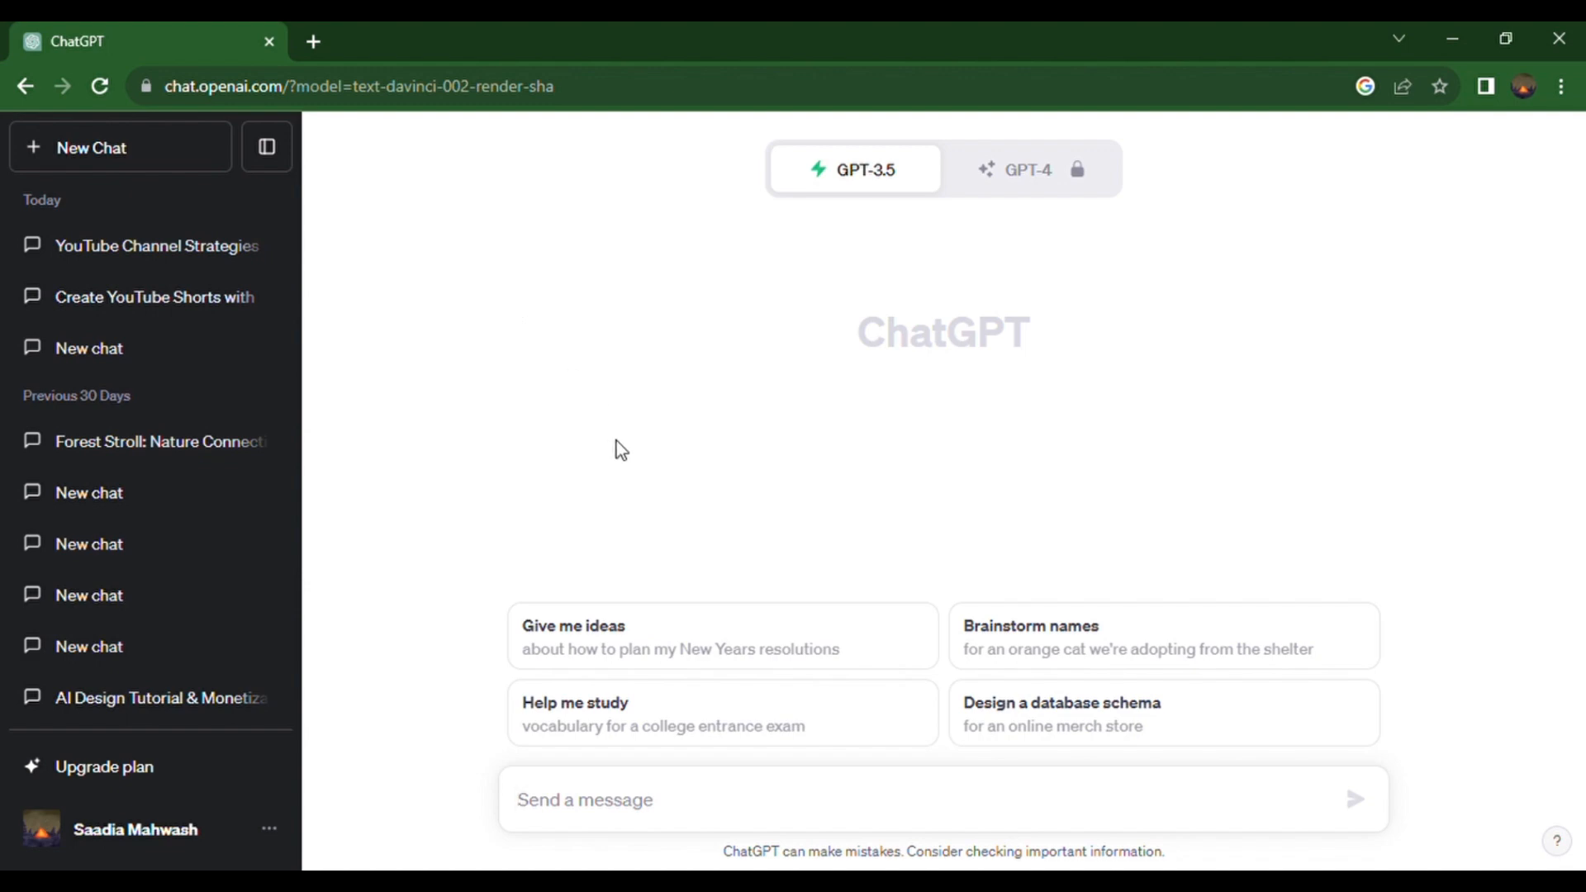
Step: Paste the science riddles prompt into the chat message, insert "the" before "audience" and replace "math" with "science"
type("imagine you are a science riddles expert and your task is to create five interesting and quick science riddles for audience to solve. The riddles should be easy enough to engage and entertain participants. Each science riddle should have three options and only one correct answer. Please follow the table format below to present your math riddles:")
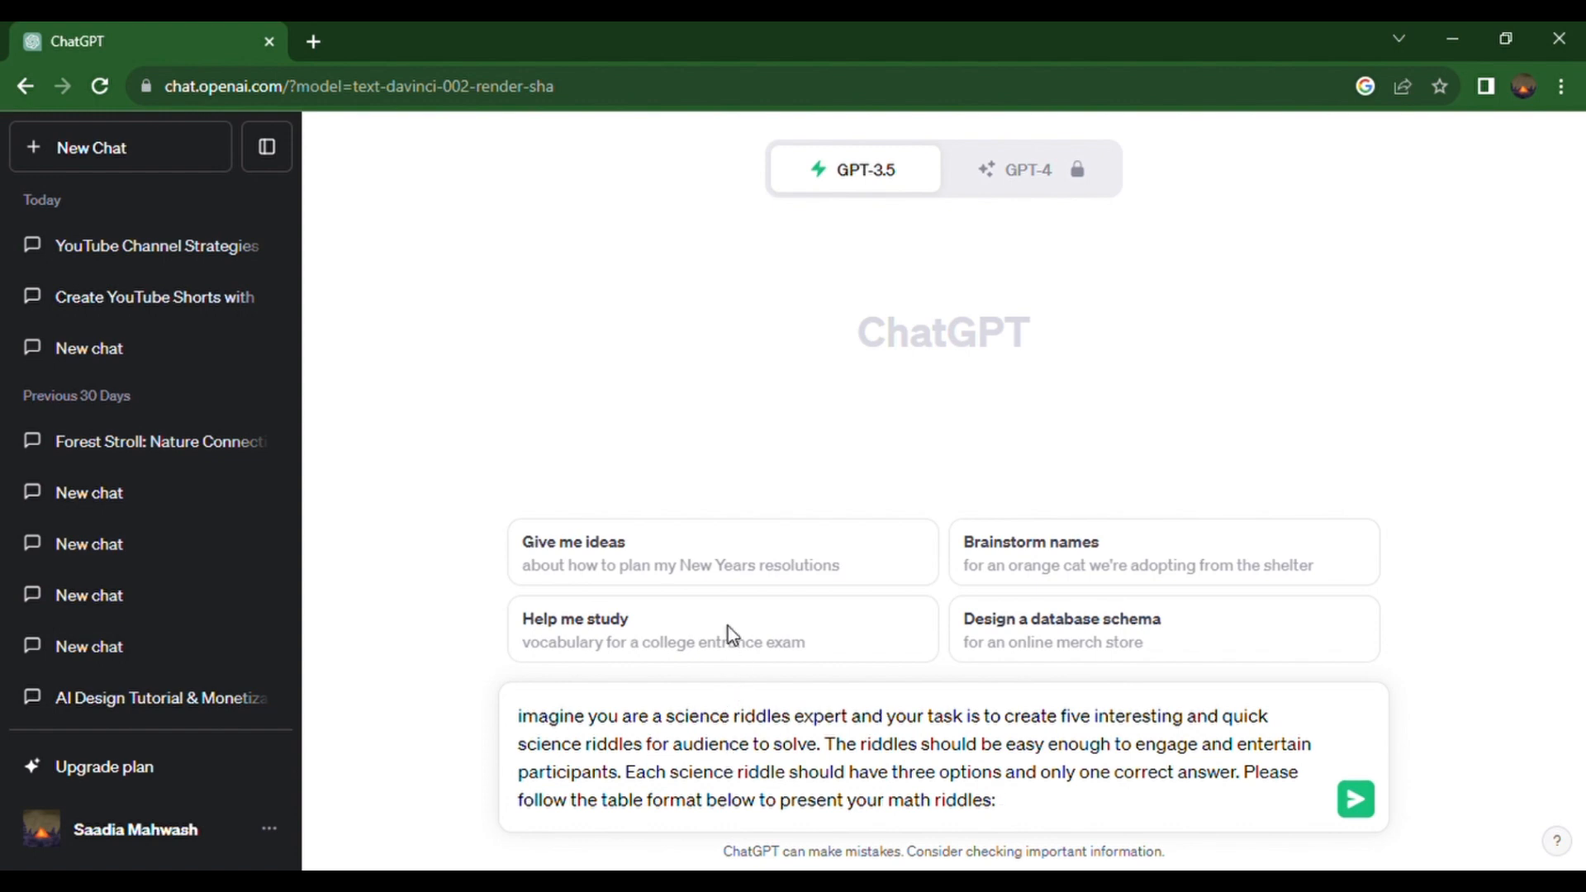
left_click(674, 744)
type("the")
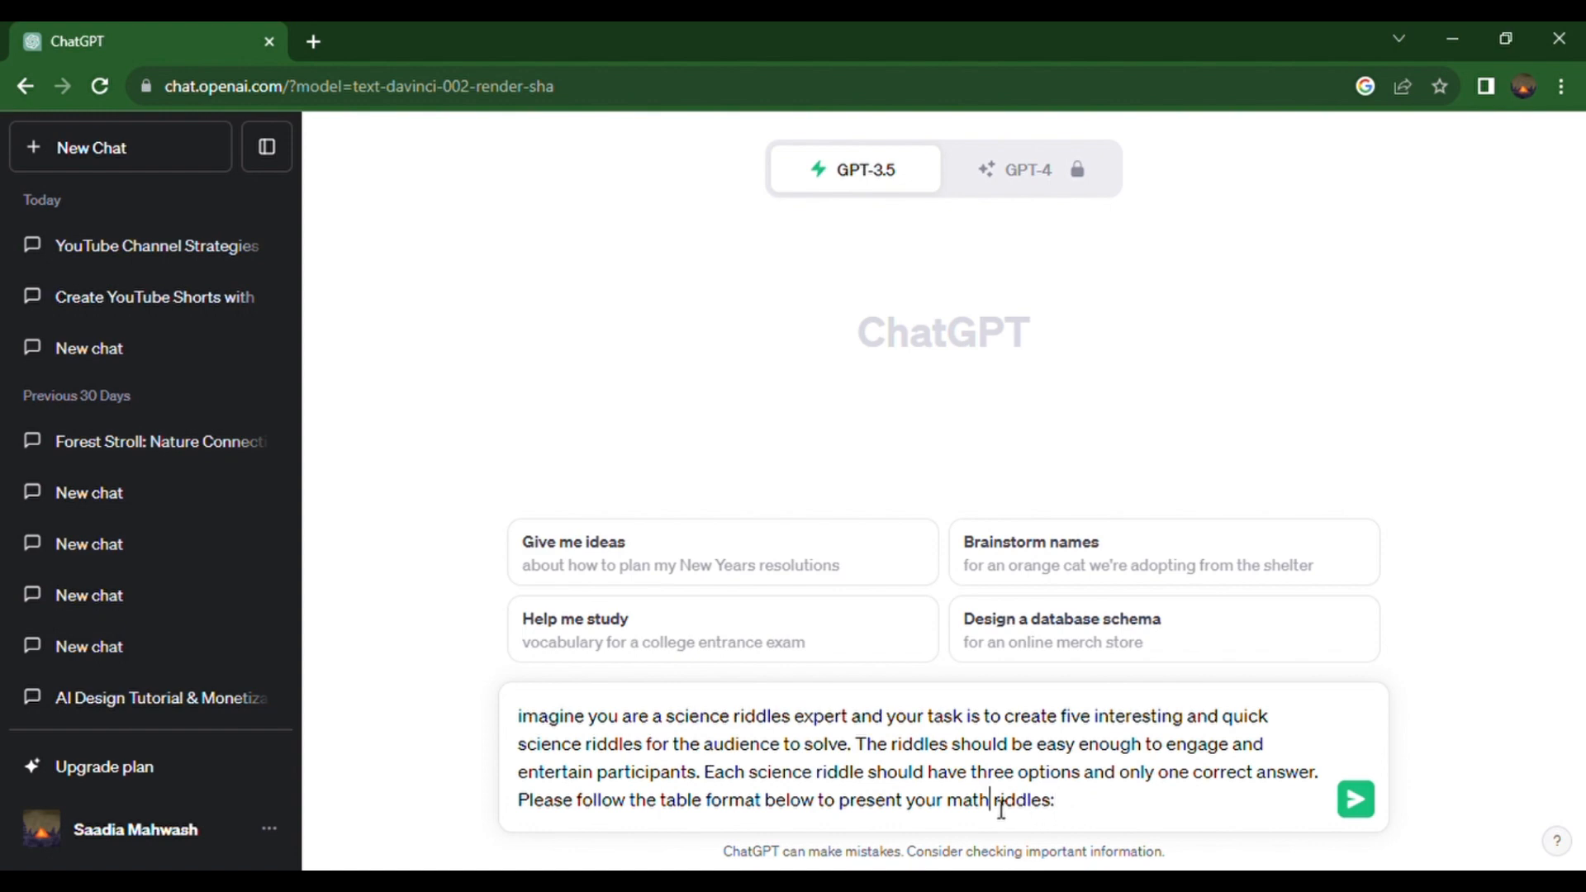
key("BackSpace")
key("BackSpace")
key("BackSpace")
key("BackSpace")
type("science")
Step: Add the table format line "Title | Hook | Body | Option 1 | Option 2 | Option 3 | Answer" below a blank line in the prompt
key("shift+Return")
key("shift+Return")
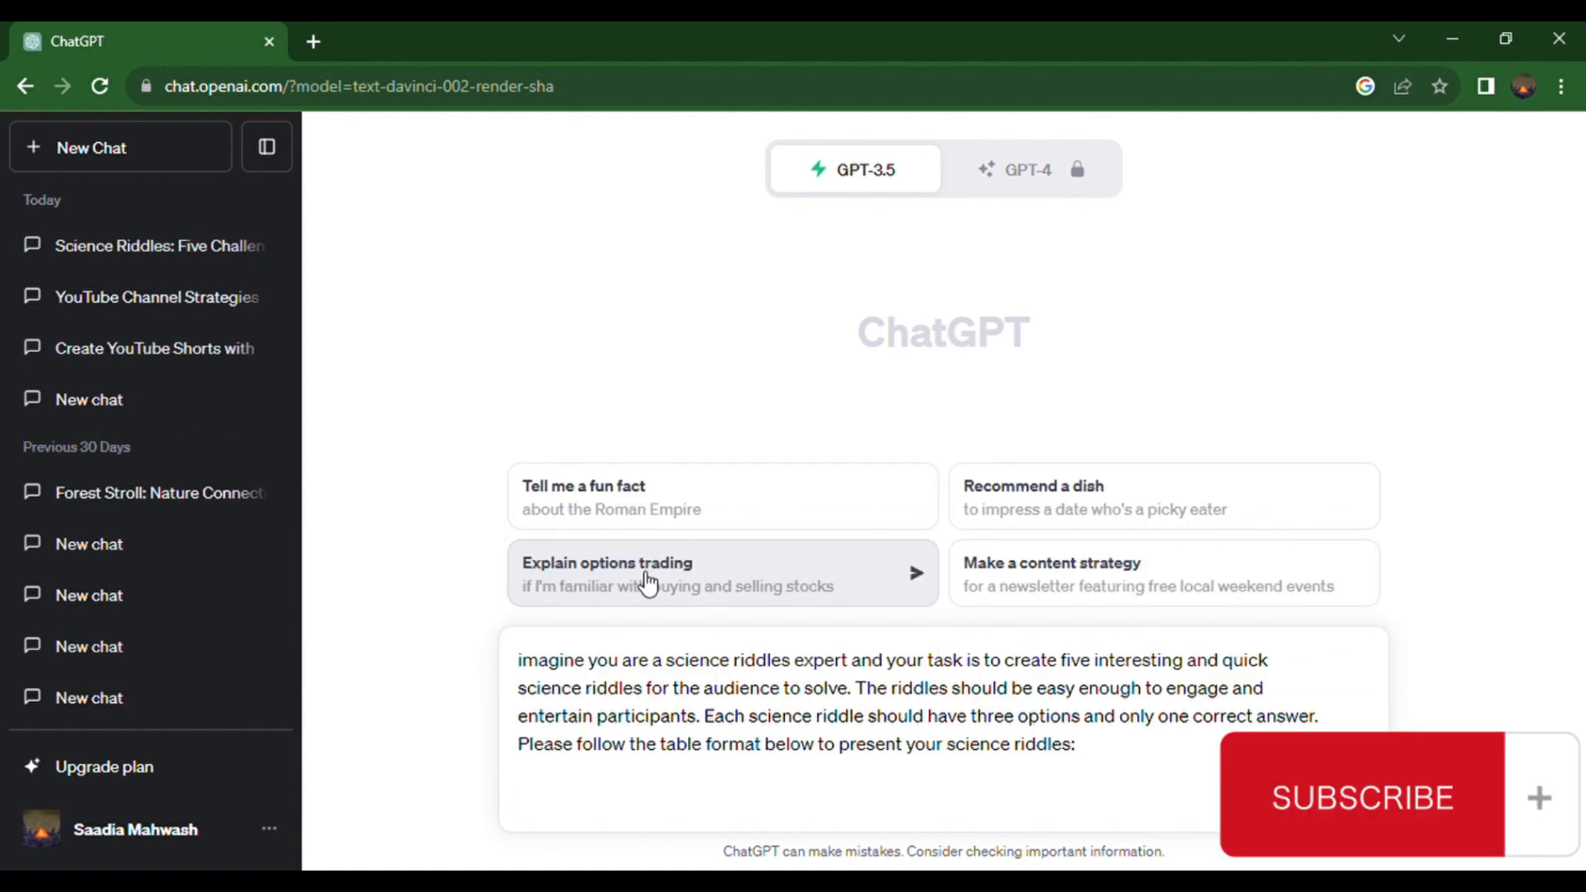
type("Title | Hook")
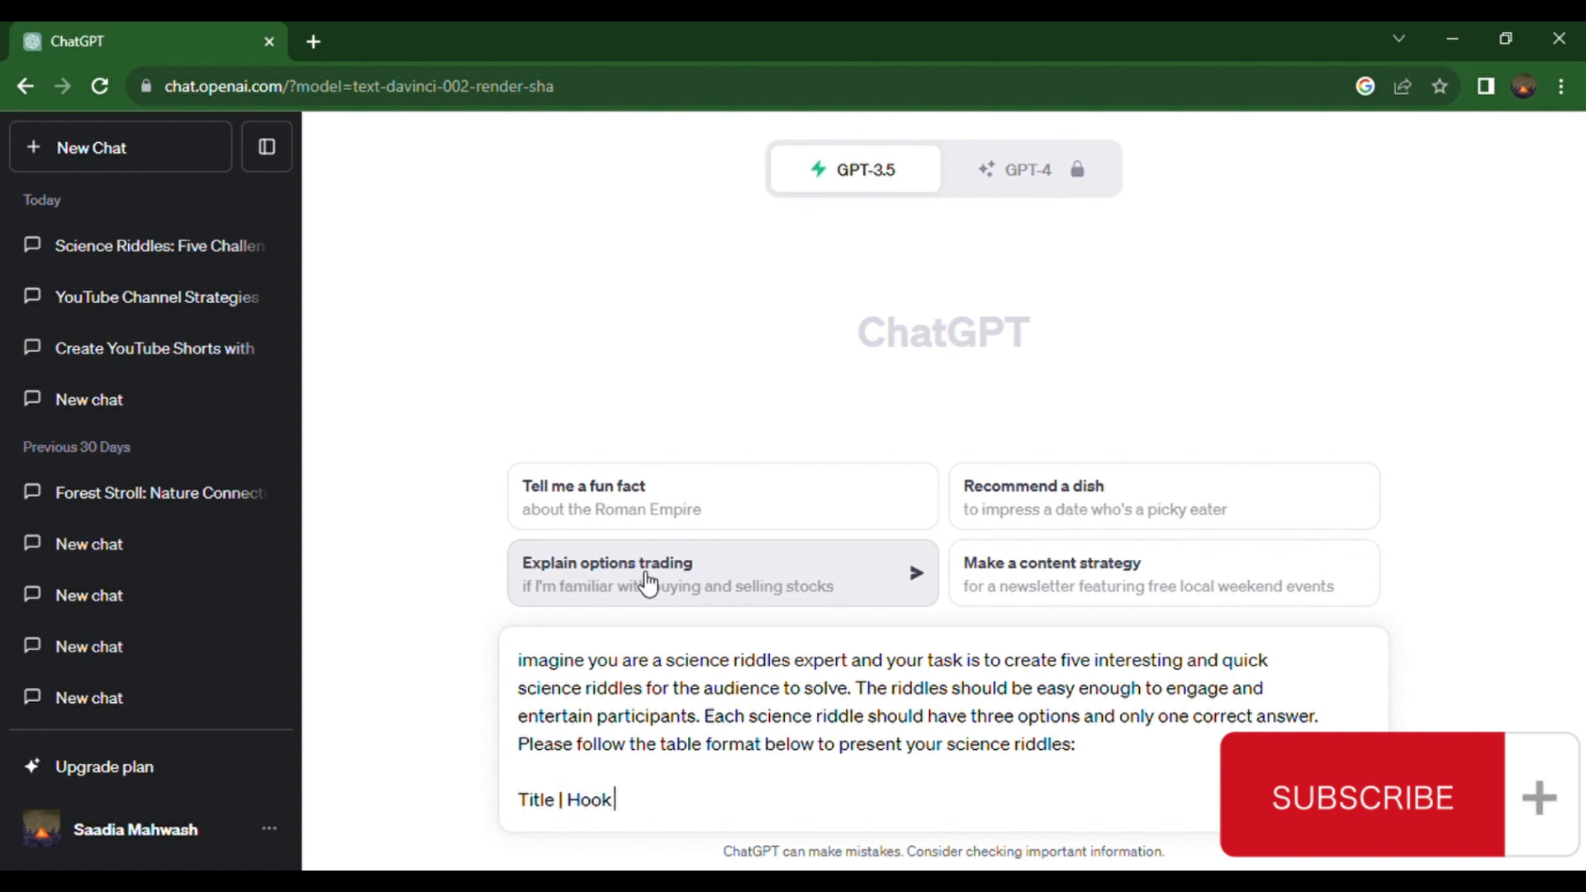
type(" | Body | Option 1 | Option 2 | Option 3 | Answer")
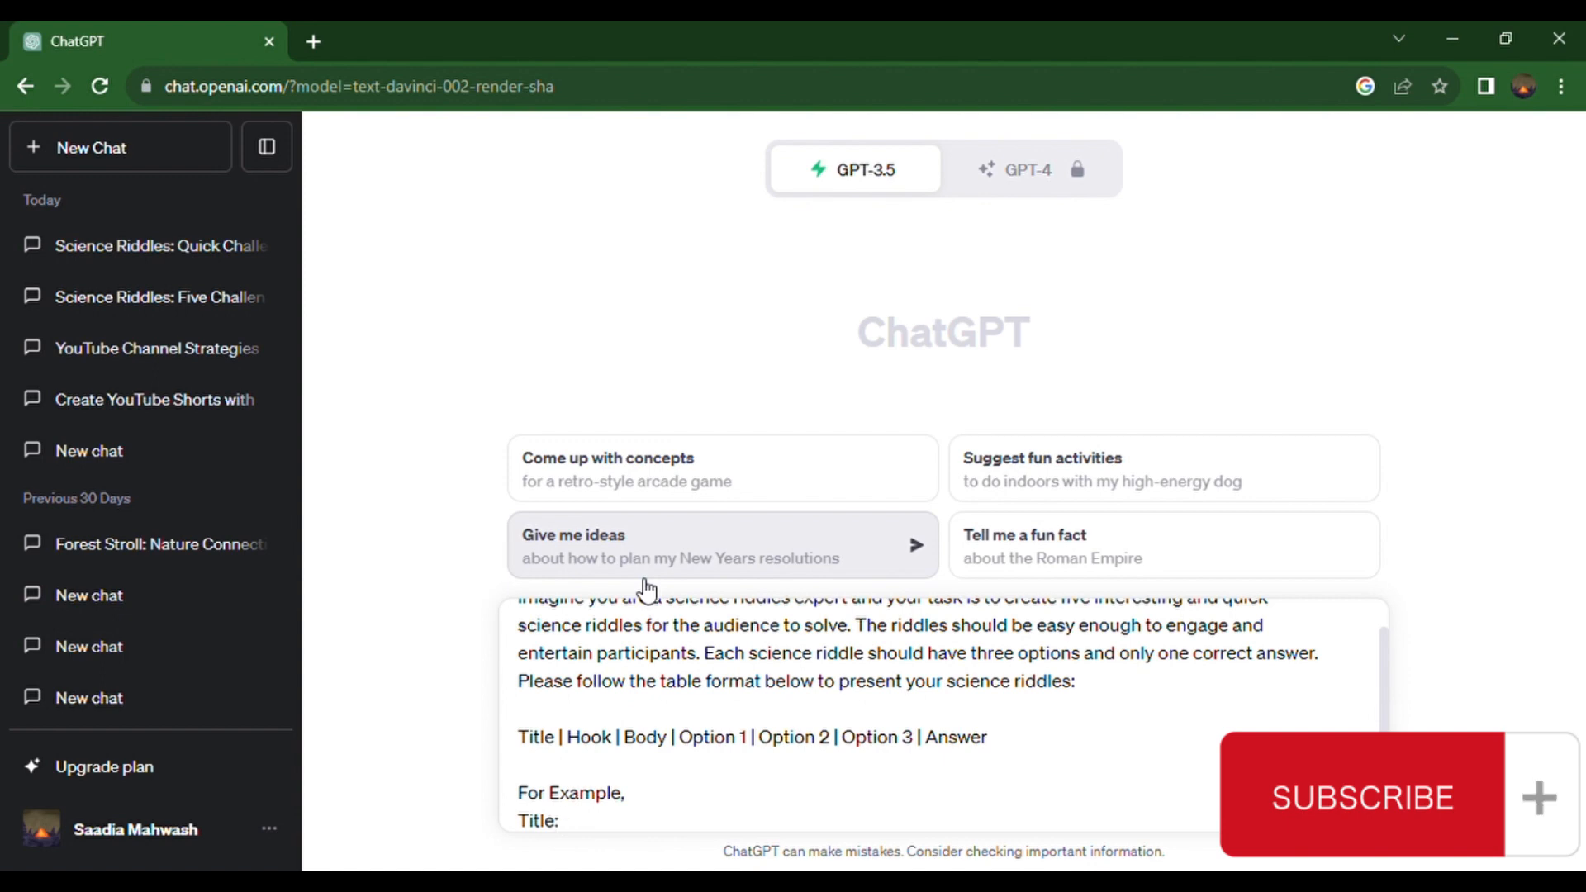
Step: Add the example "Fun Science Riddles" with hook "Can you solve this?", the powerhouse-of-the-cell question, options Chloroplast, Nucleus and Mitochondria, and answer Mitochondria
type("Fun Science Riddles Hook: Can you solve this? Body: I am the powerhouse of the cell. Who am I? Option 1: Chloroplast Option 2: Nucleus Option 3: Mitochondria Answer Mitochondria")
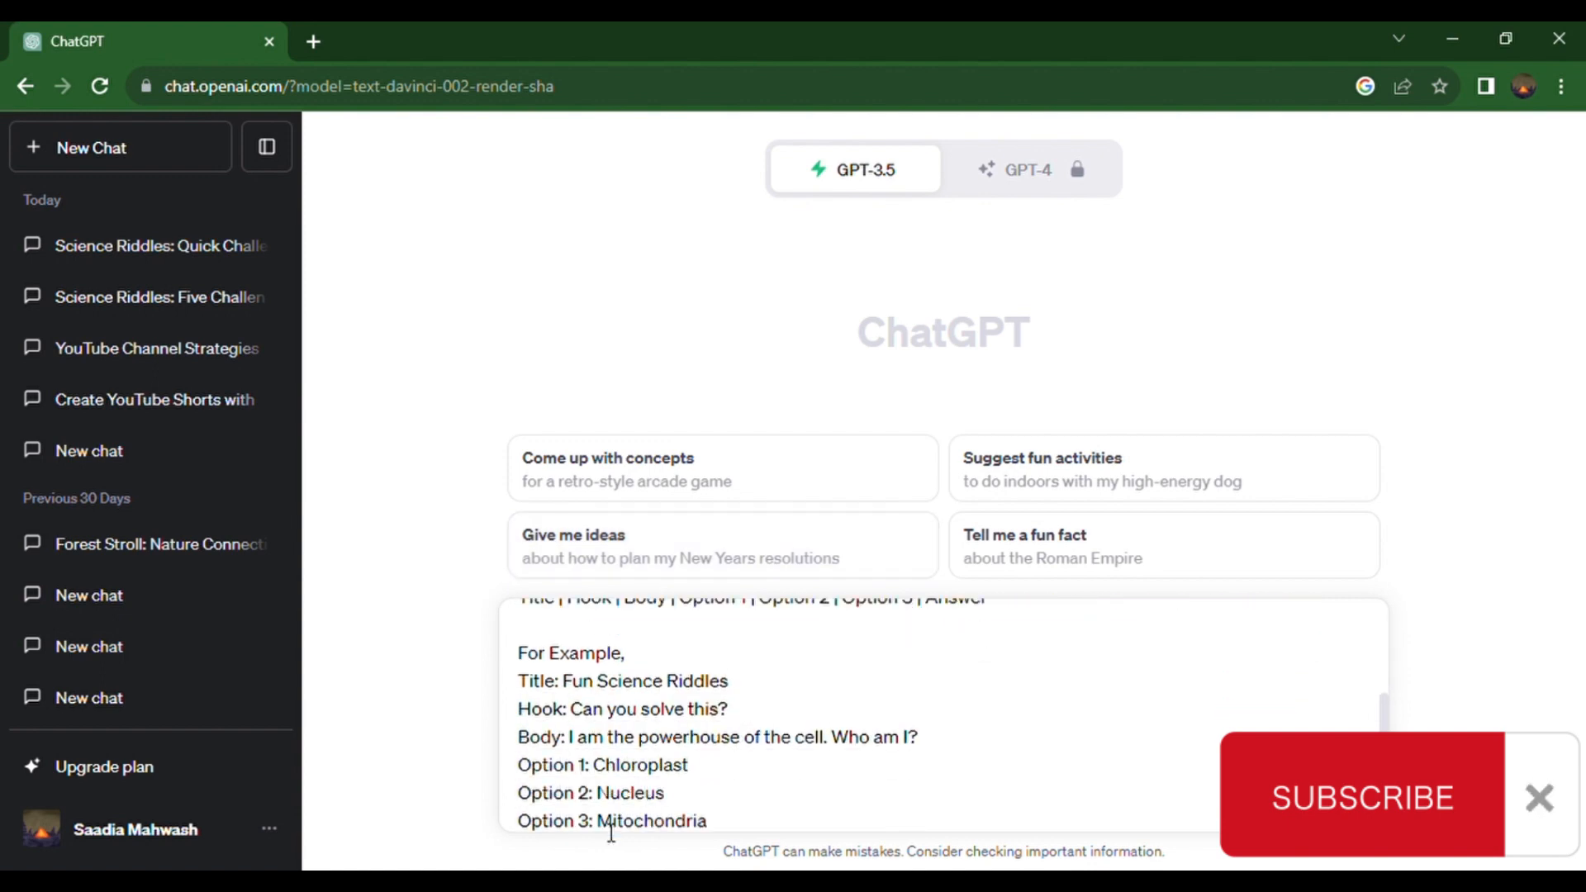
key("BackSpace")
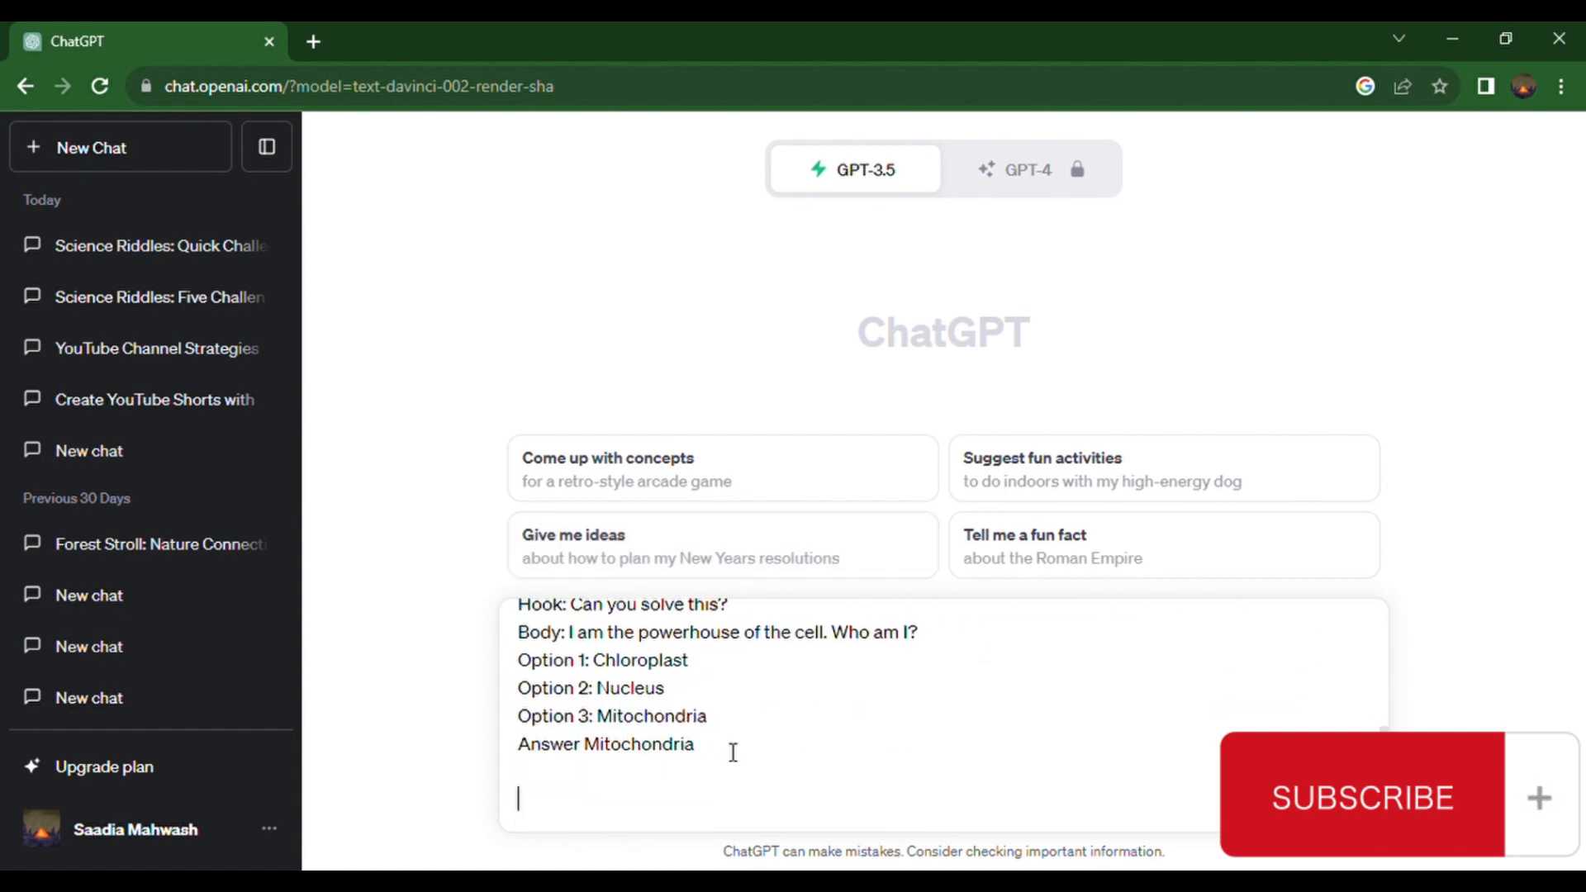
Step: End the prompt with "Please ensure that our science riddles are engaging, well crafted and provide a satisfying solution." and send it
type("PL")
key("BackSpace")
type("lease ensure")
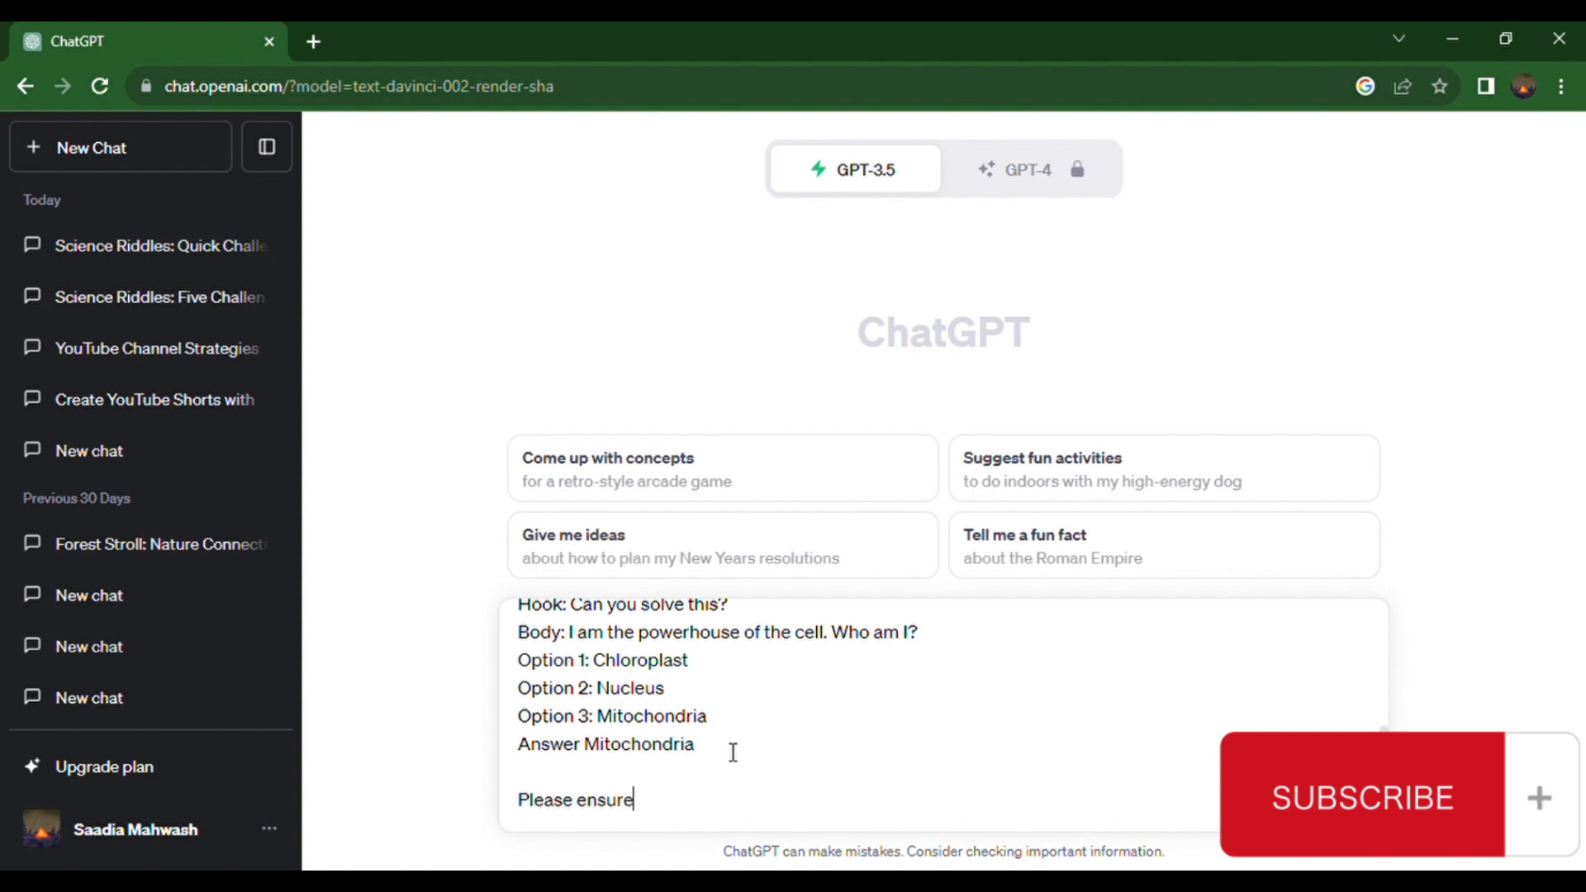
type(" that our science riddles are engaging, well crafted and provide a satisfying solution.")
left_click(1353, 795)
Step: Send a follow-up message asking for the riddles in a table format
left_click_drag(1585, 462, 1585, 819)
type("Use a")
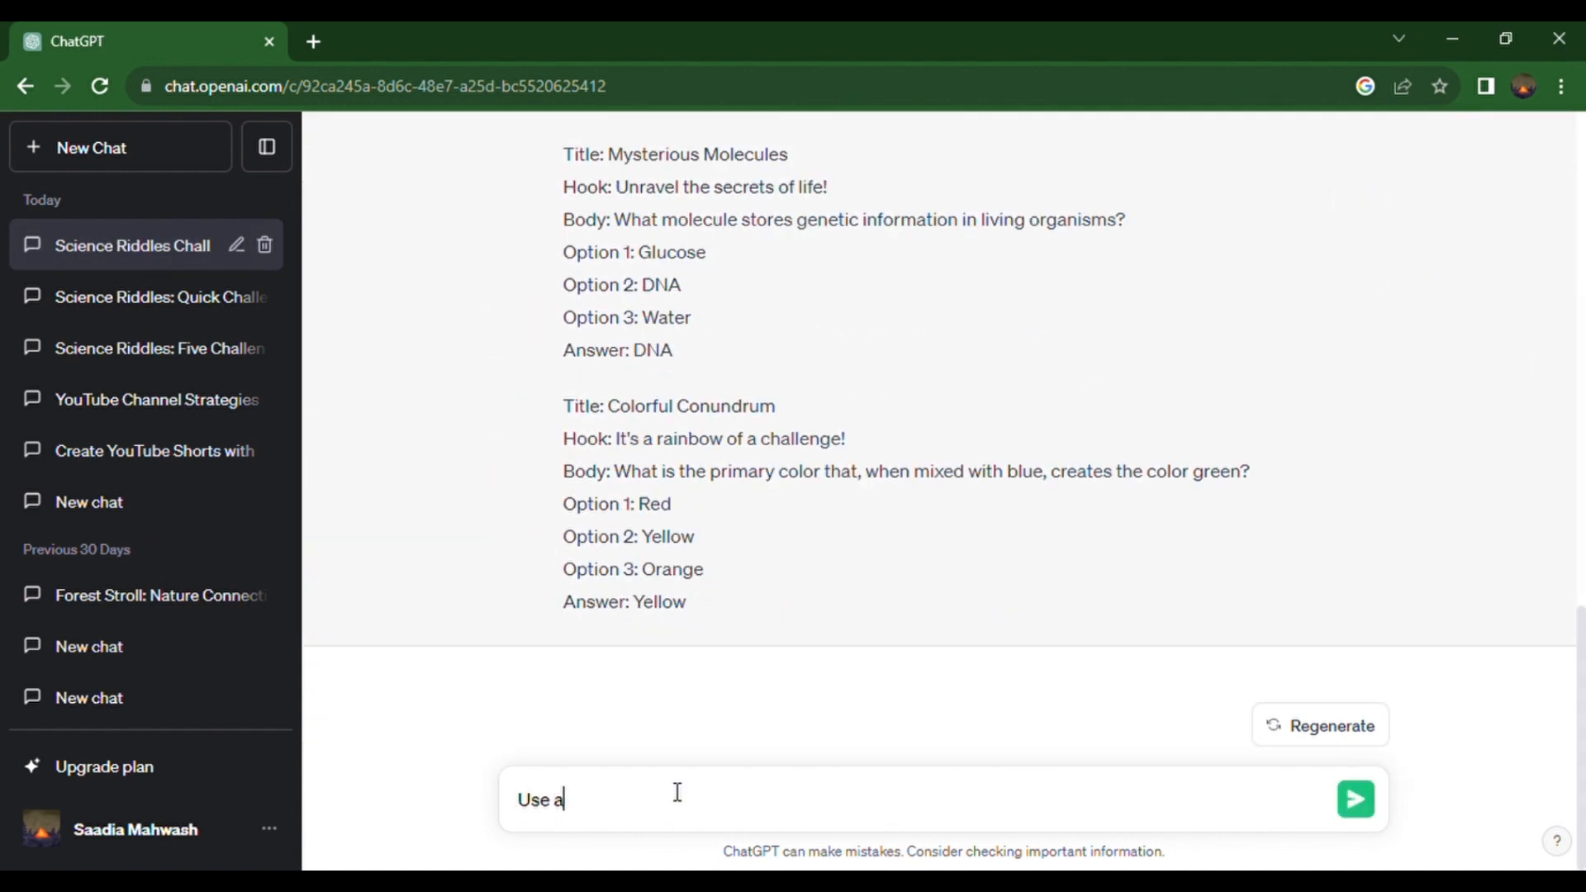
type(" table format")
key("Return")
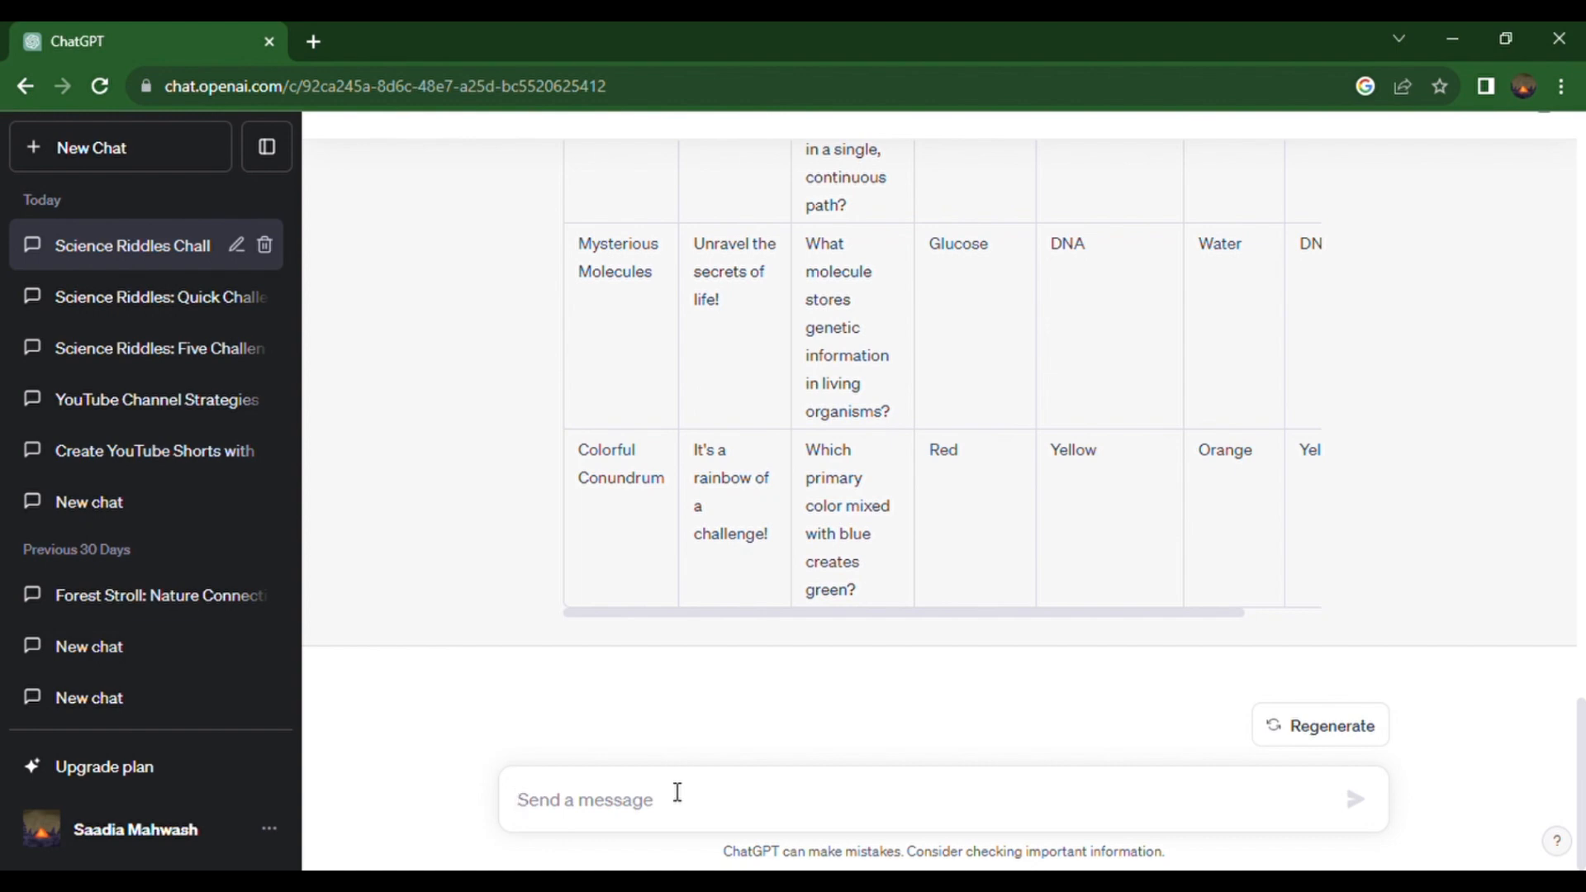
Step: Send a message asking for 20 more science riddles
mouse_move(1584, 770)
left_mouse_down()
mouse_move(1584, 606)
mouse_move(1584, 774)
left_mouse_up()
left_click(683, 801)
type("Give 20 more")
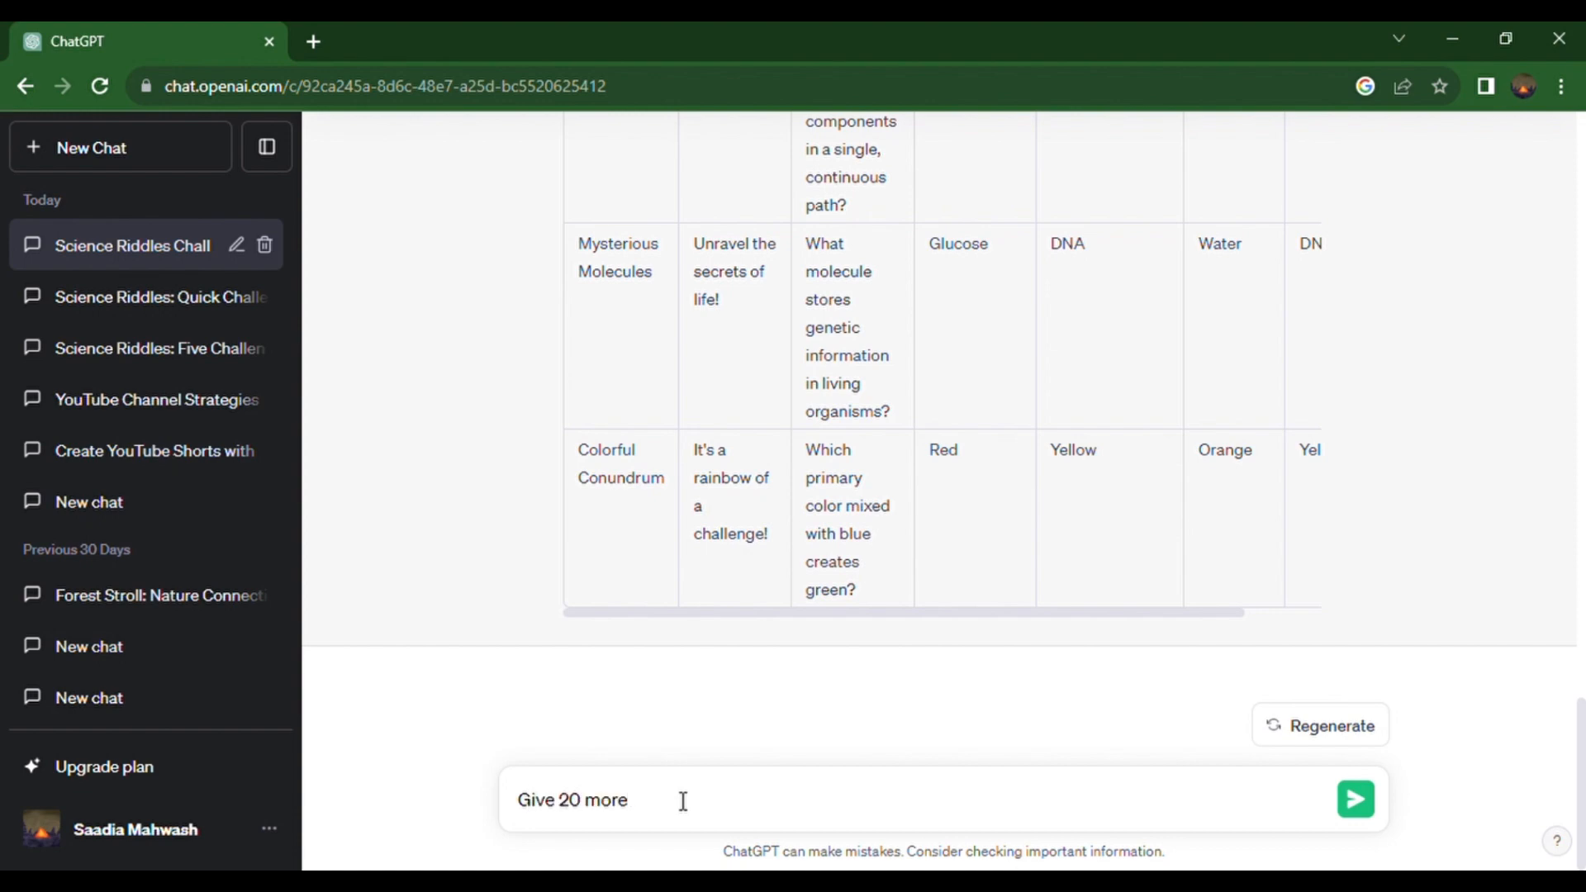
key("Return")
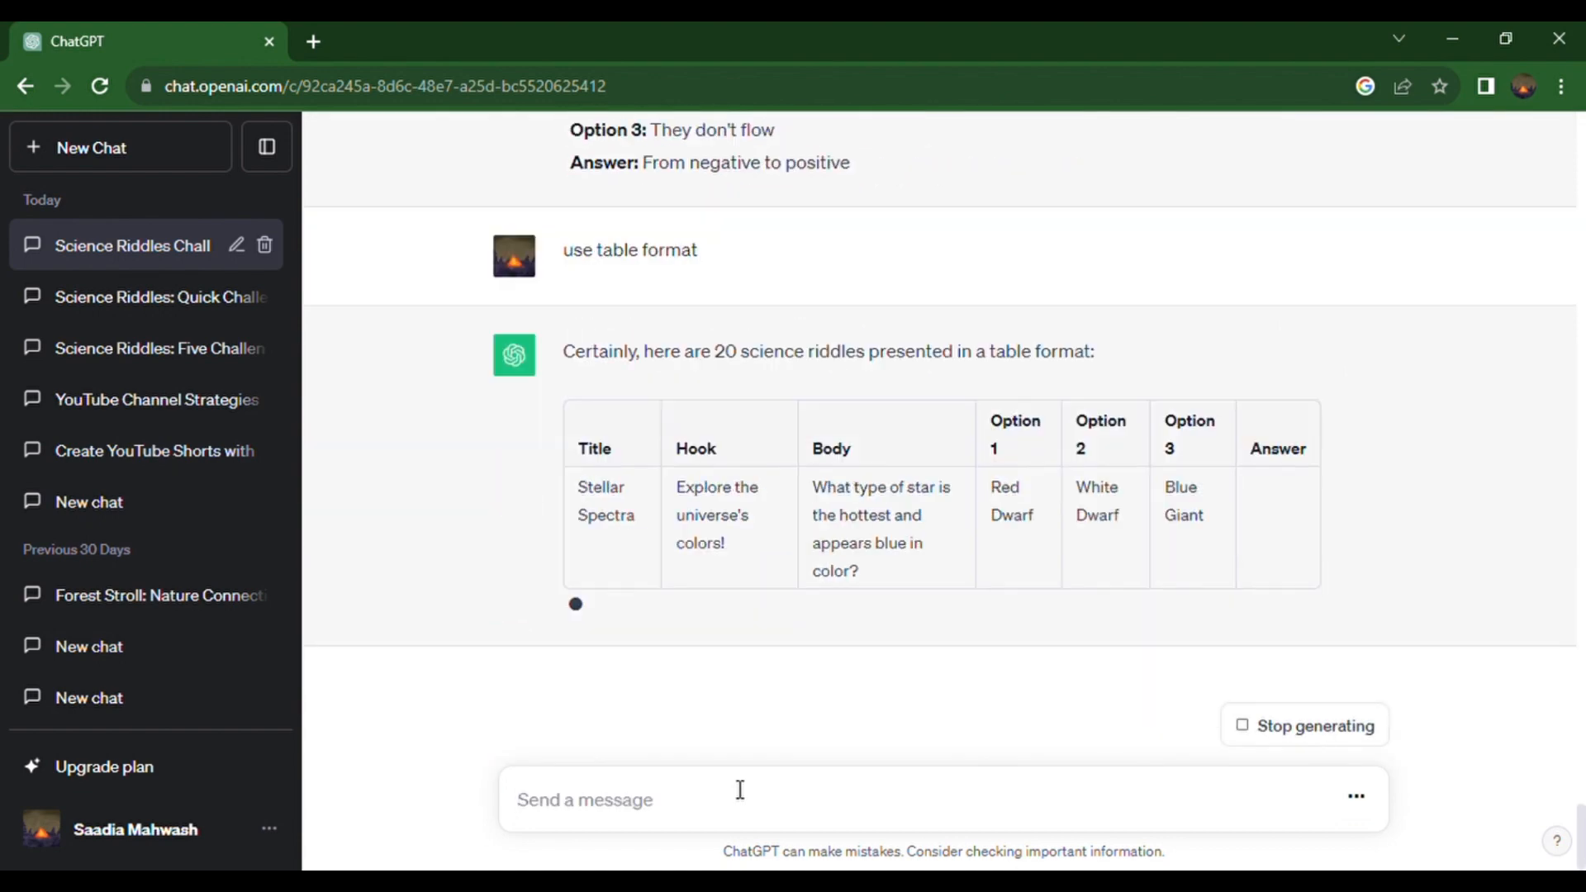
Step: Copy the riddle rows of the 20-riddle table and paste them into the blank Excel worksheet starting at cell A1
left_click_drag(1584, 746, 1583, 629)
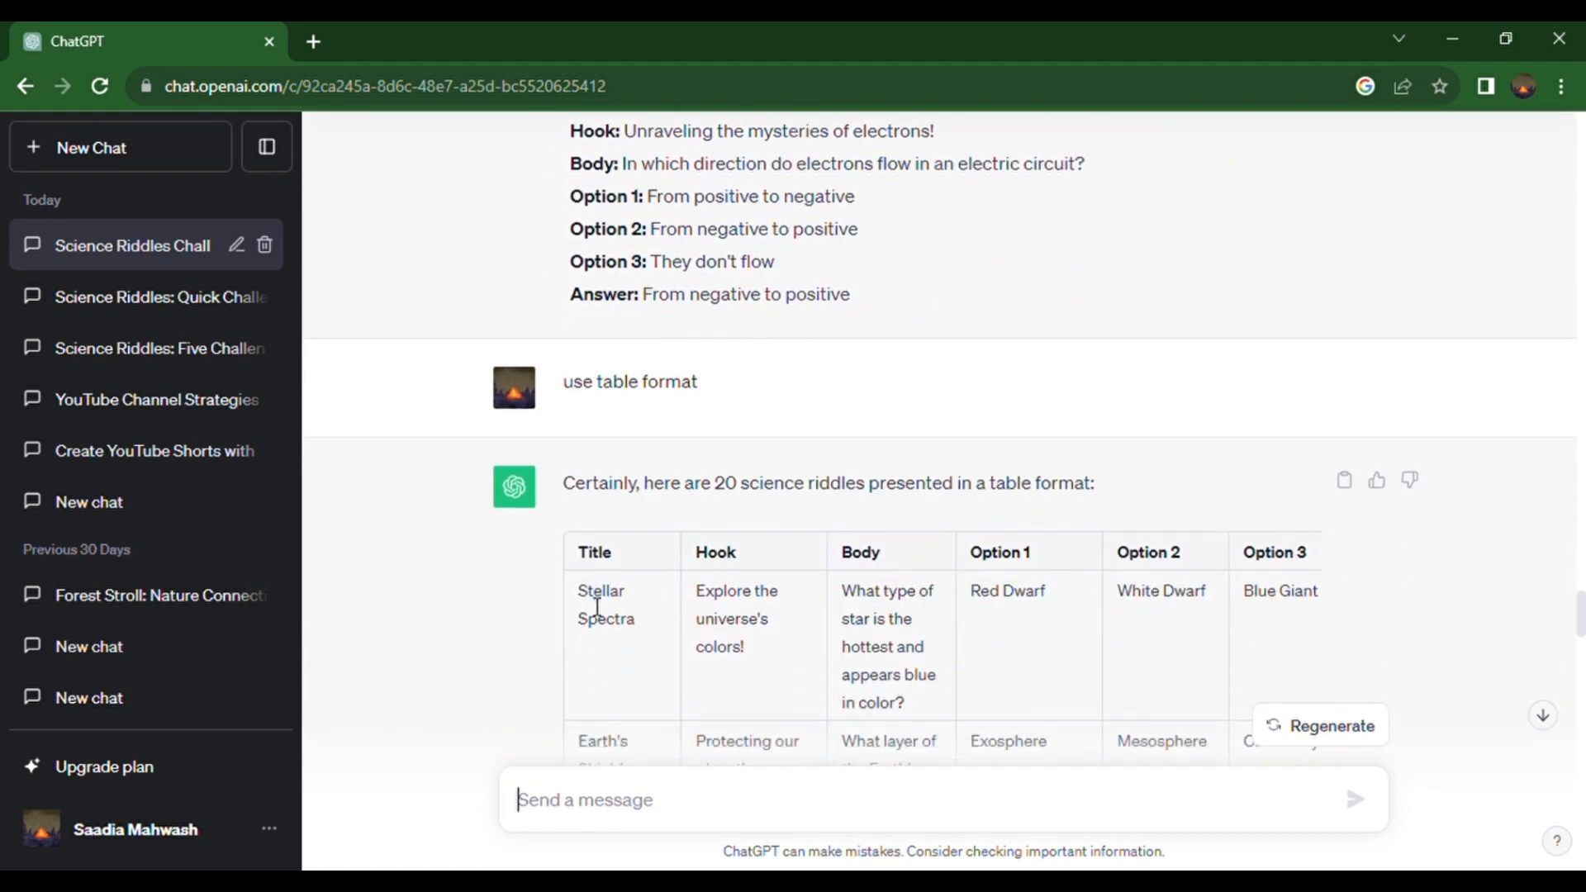
left_click_drag(581, 594, 1279, 545)
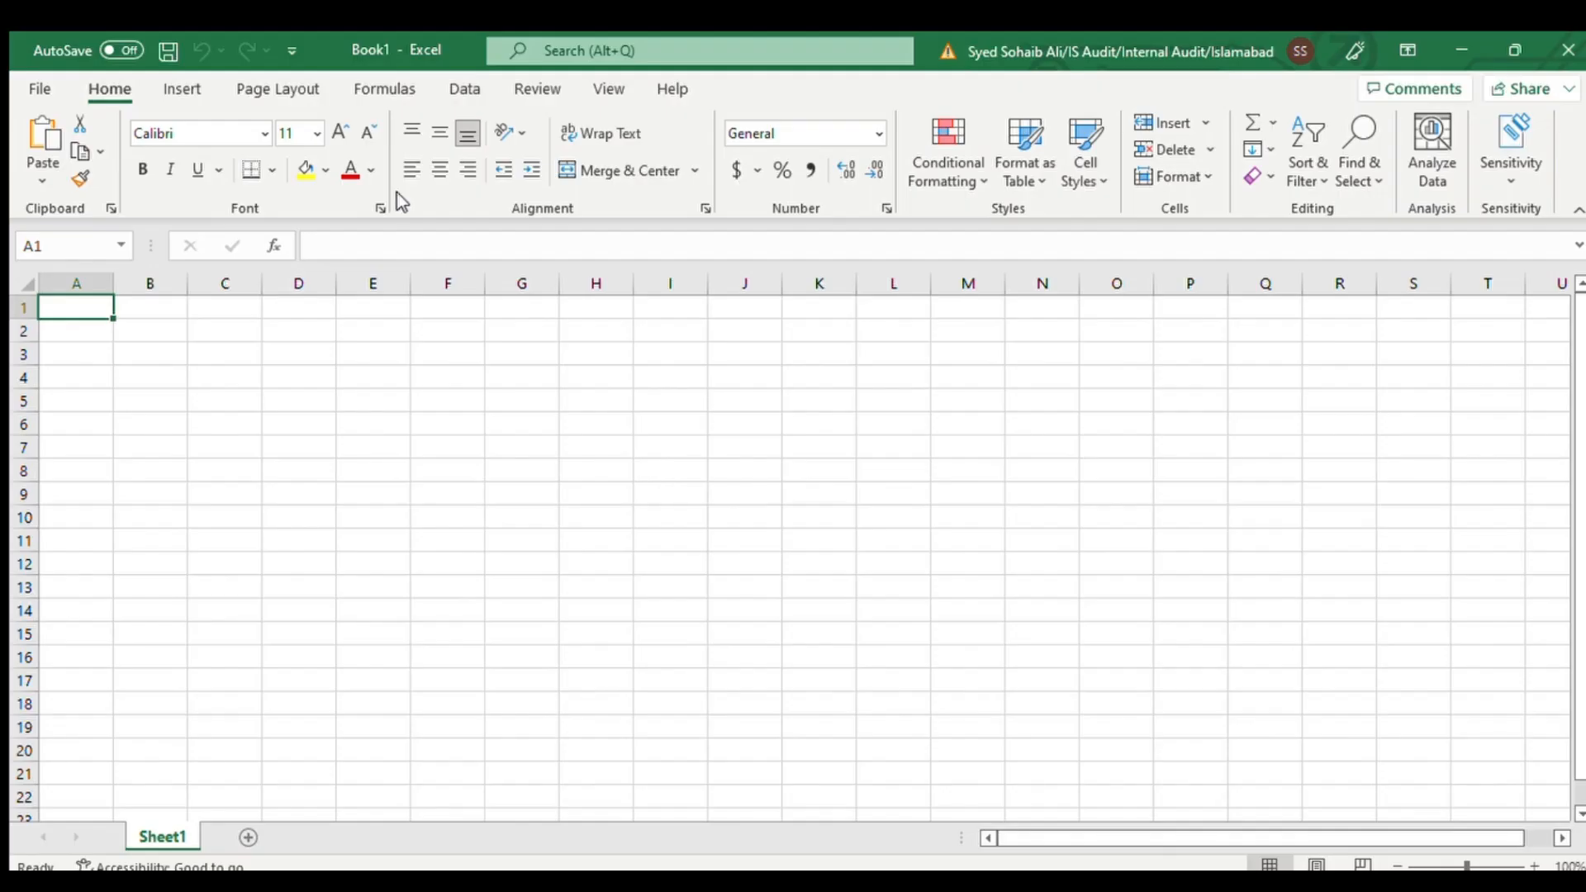
key("ctrl+v")
Step: Adjust the widths of the pasted riddle columns in the worksheet so the titles, questions and options are readable
left_click(595, 284)
left_click_drag(113, 284, 630, 284)
left_click(199, 305)
left_click_drag(704, 284, 747, 284)
left_click_drag(895, 283, 948, 283)
left_click_drag(821, 284, 850, 284)
mouse_move(1580, 322)
left_mouse_down()
mouse_move(1579, 537)
mouse_move(1576, 303)
left_mouse_up()
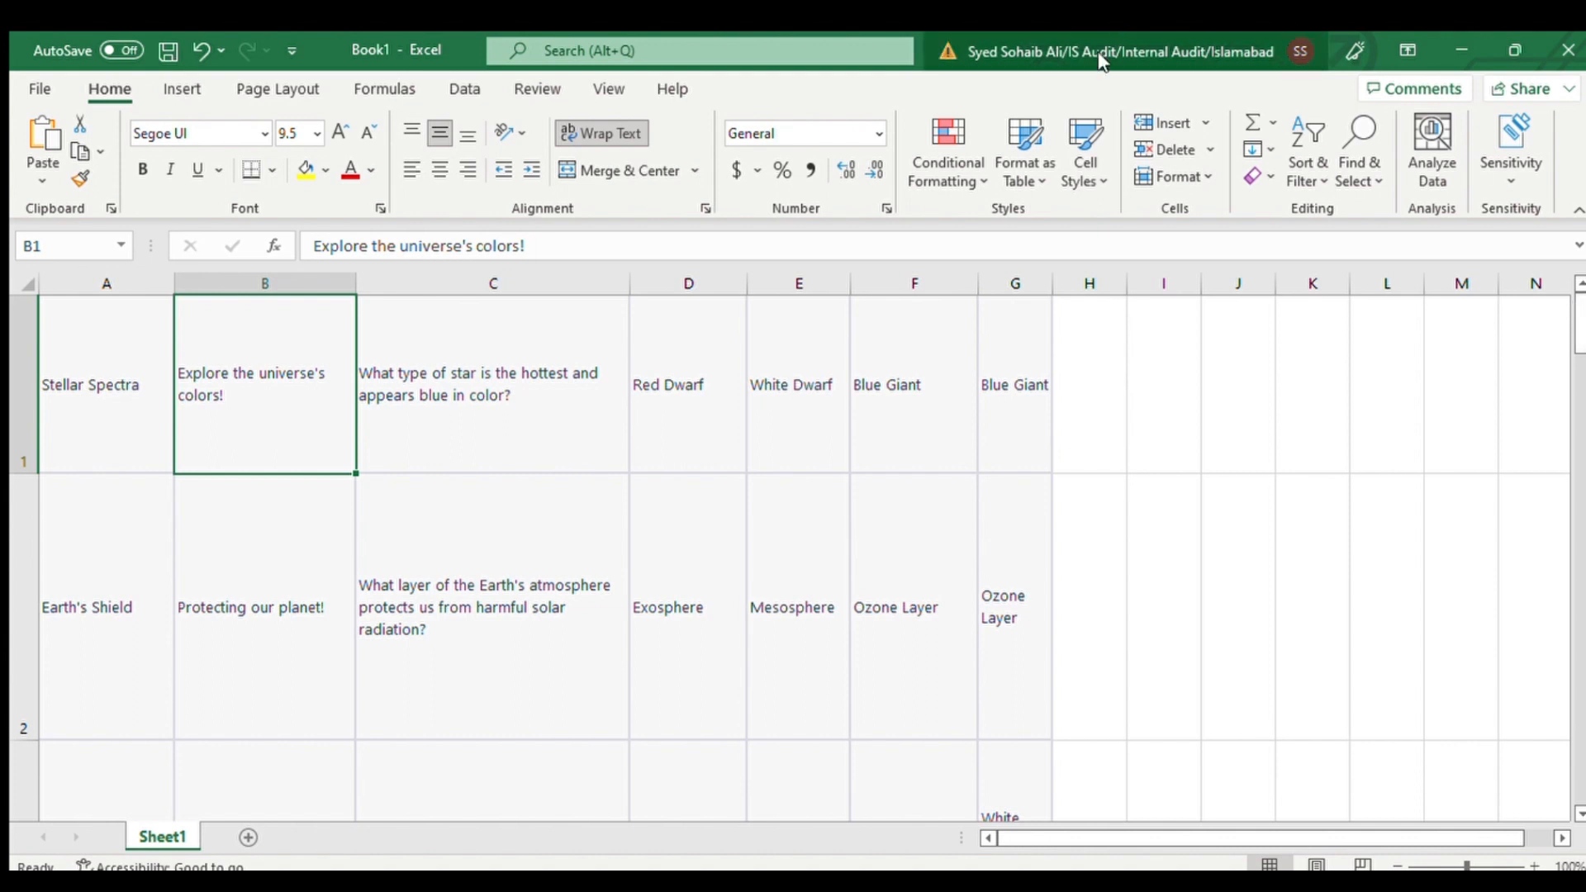
left_click(132, 316)
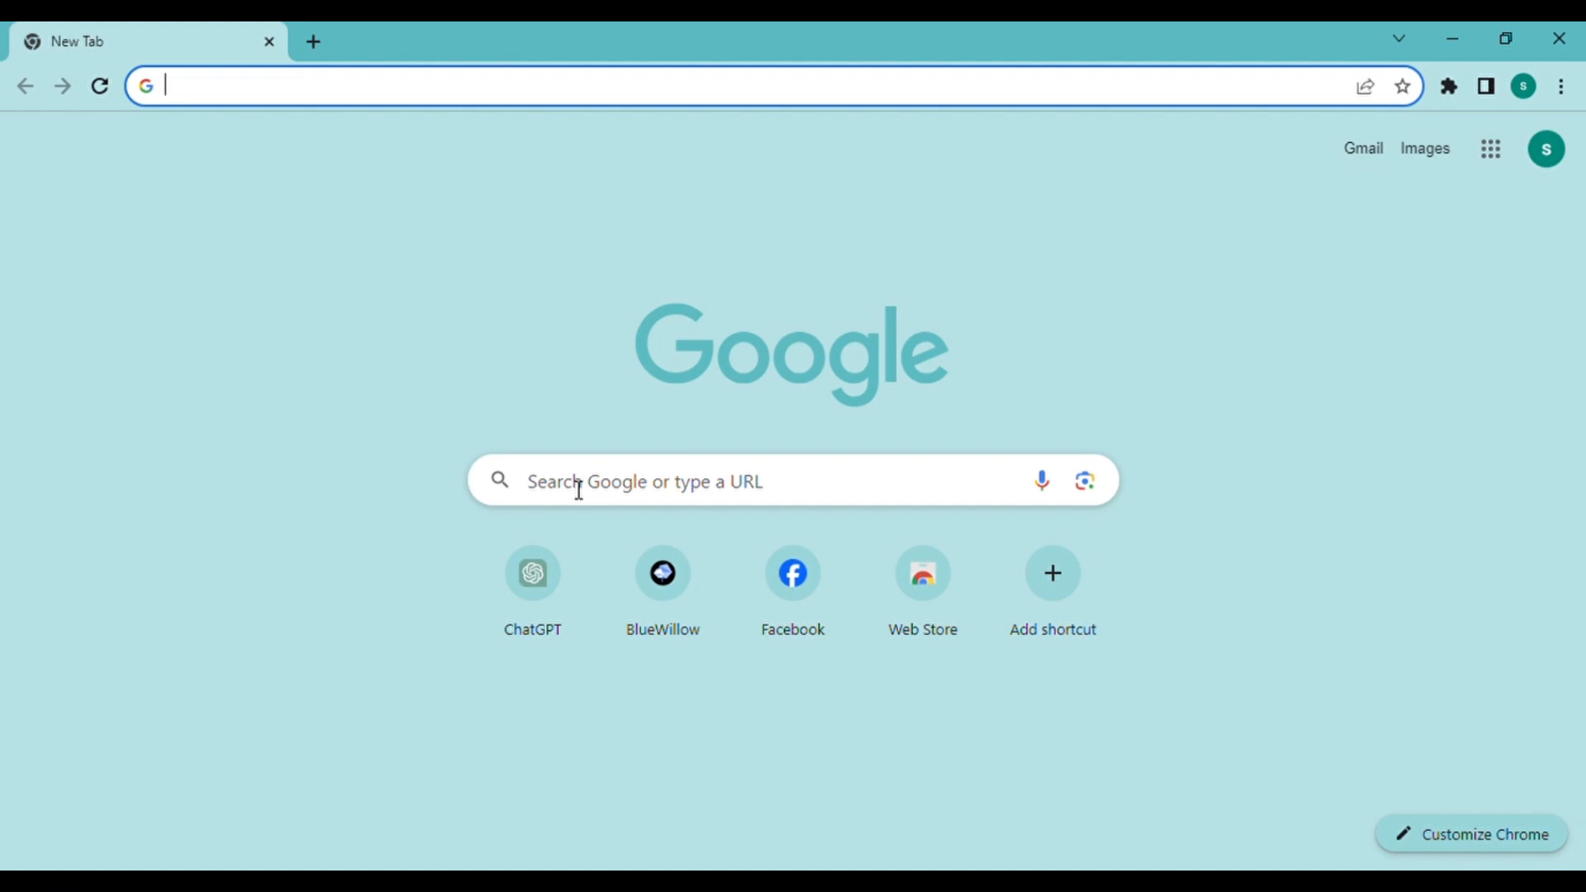
Step: Open Canva in the browser and create a blank Mobile Video design
type("canva")
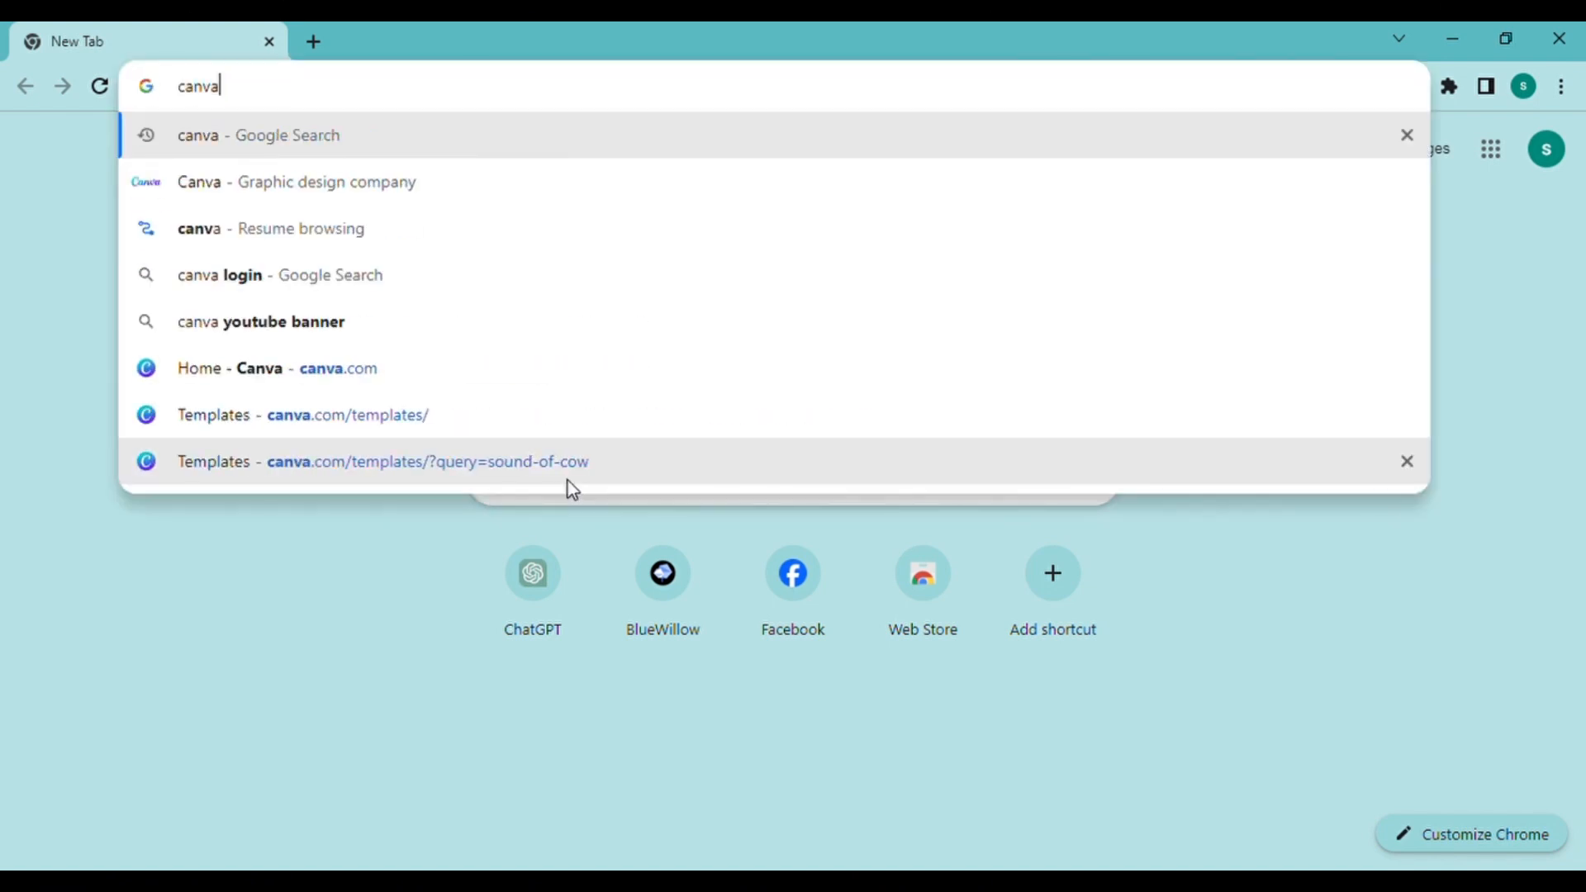
key("Return")
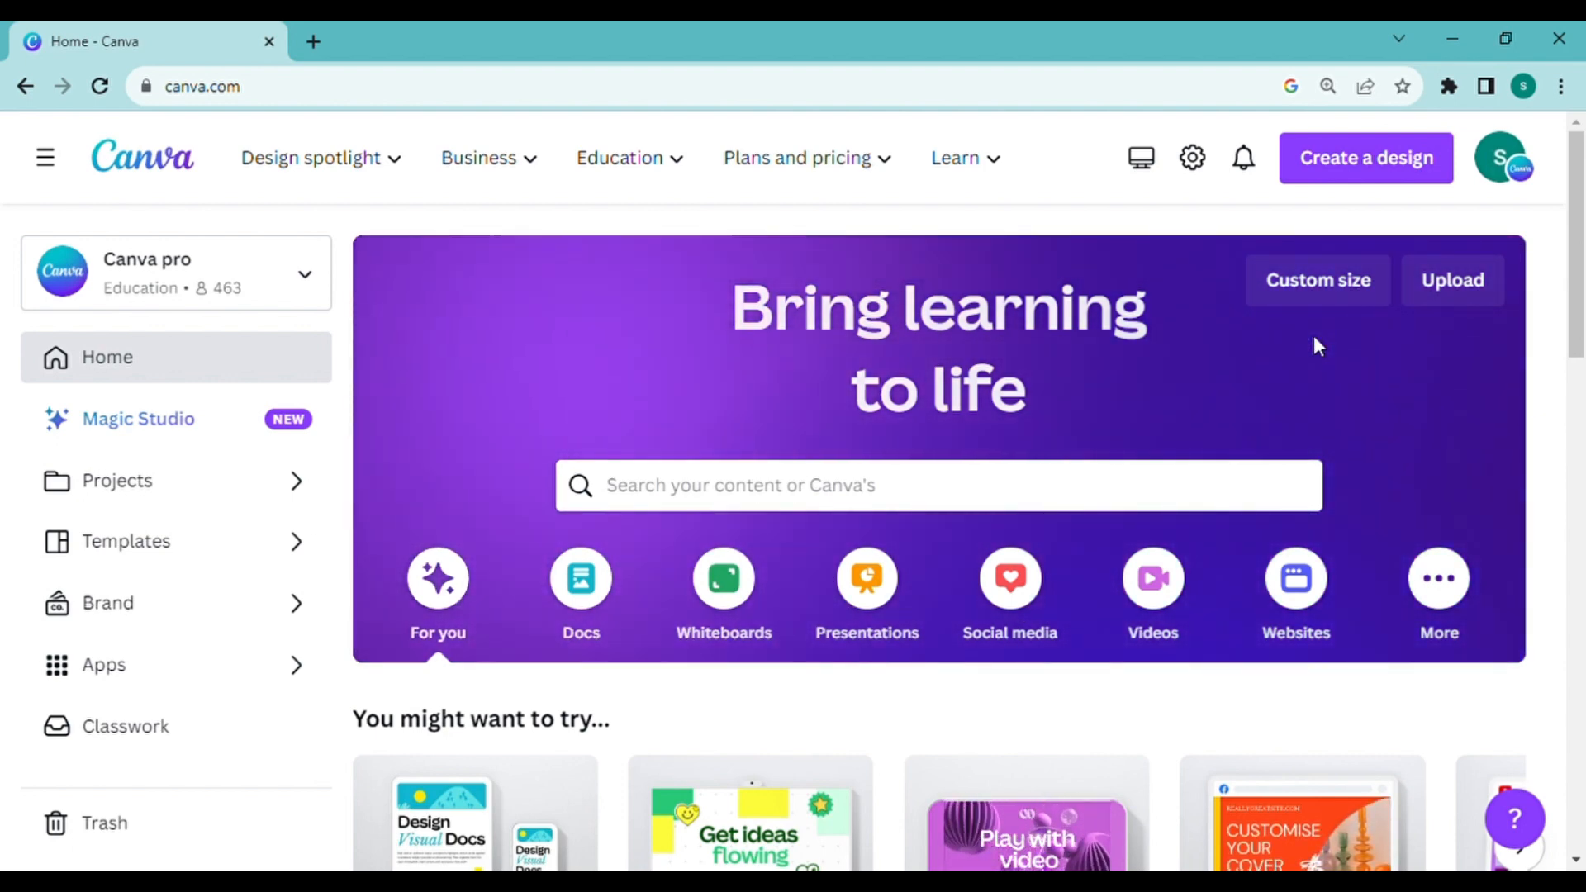
left_click(1423, 188)
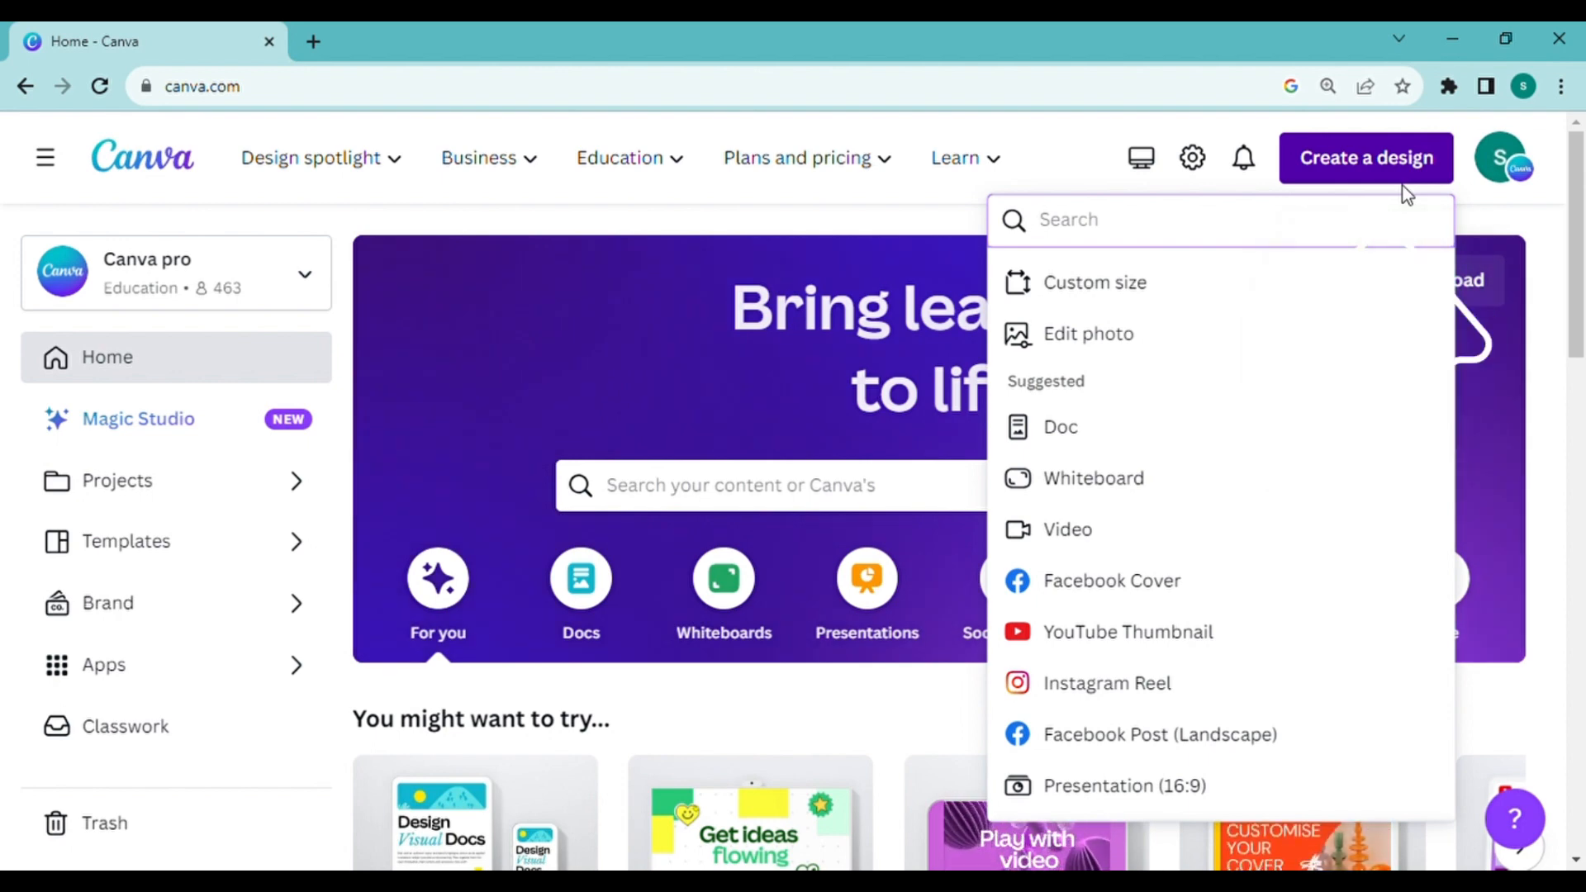
scroll(1161, 523, "down", 6)
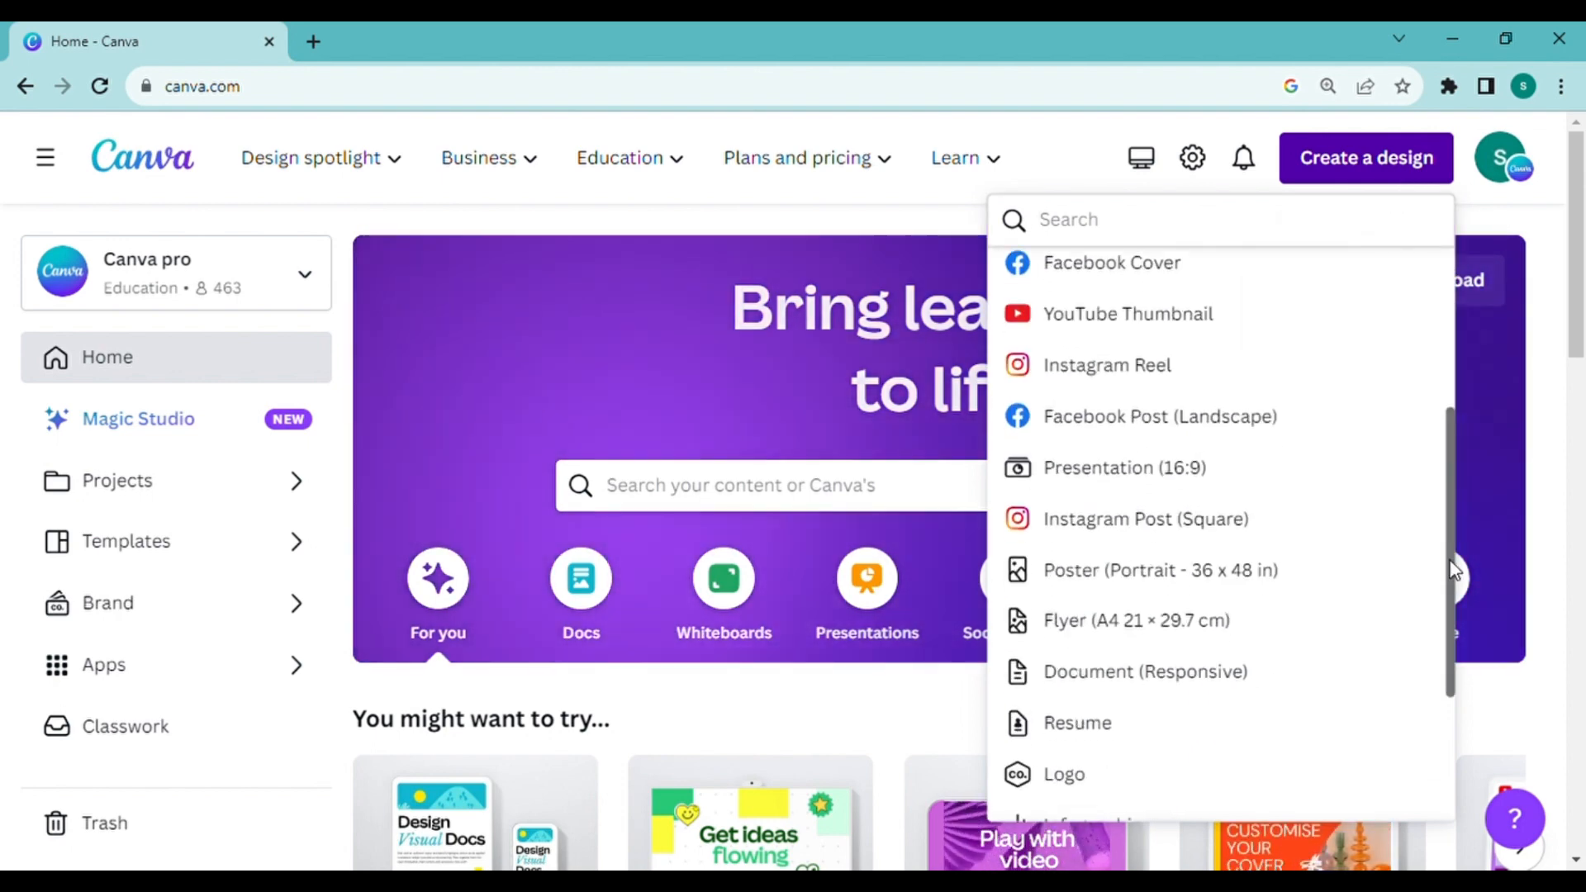
scroll(1124, 537, "up", 6)
left_click(1105, 543)
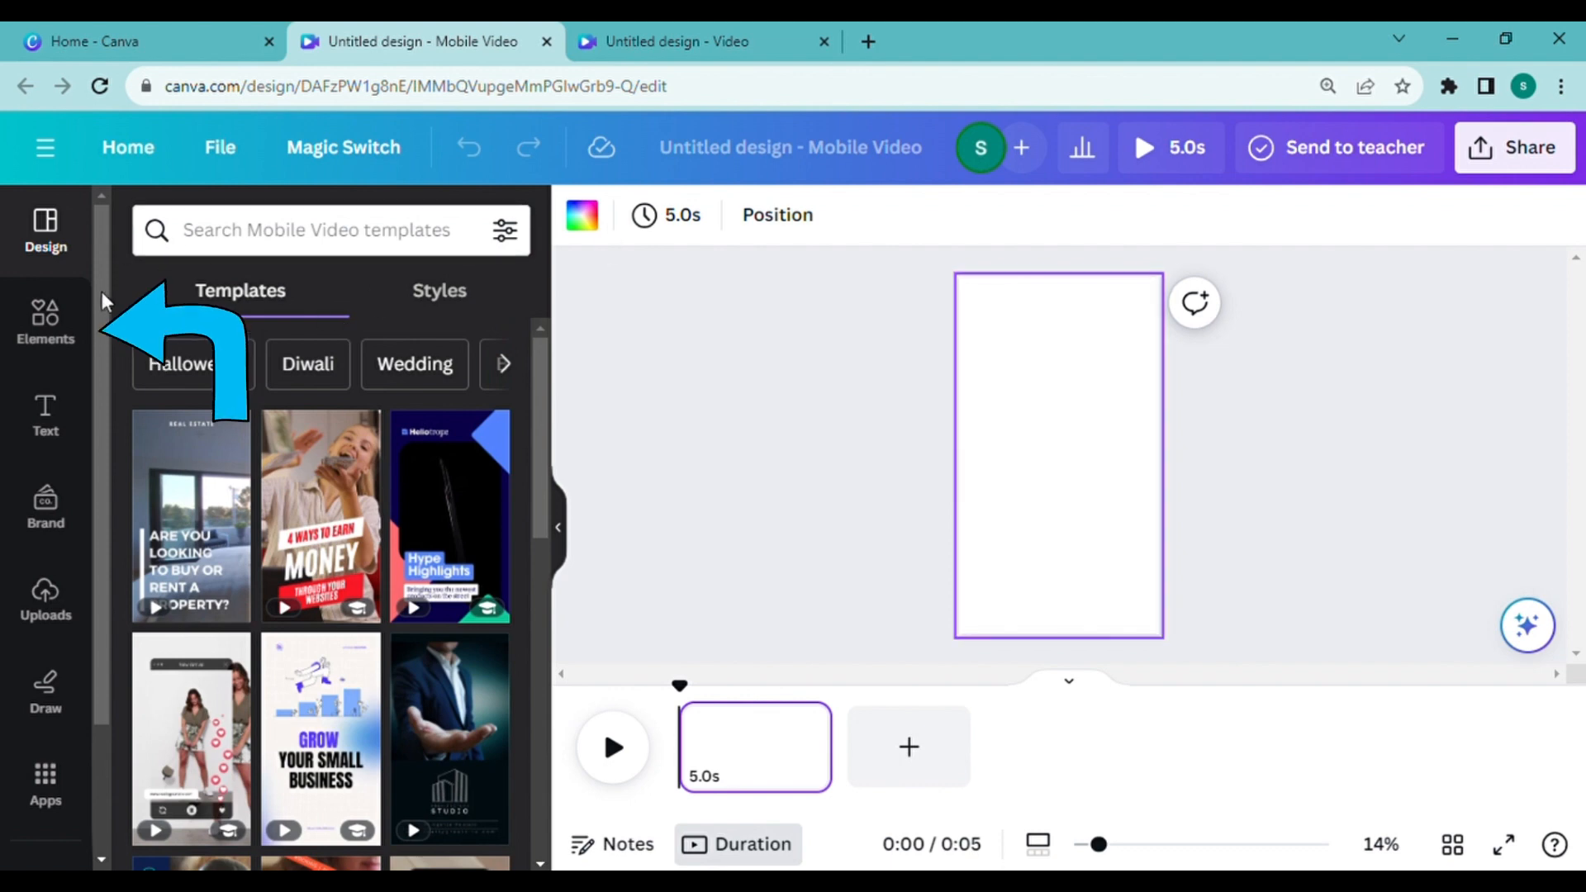
Step: Search the elements for "motion lines" videos and add the 20-second teal DNA helix clip to the page
left_click(55, 345)
left_click(211, 248)
type("Motion line")
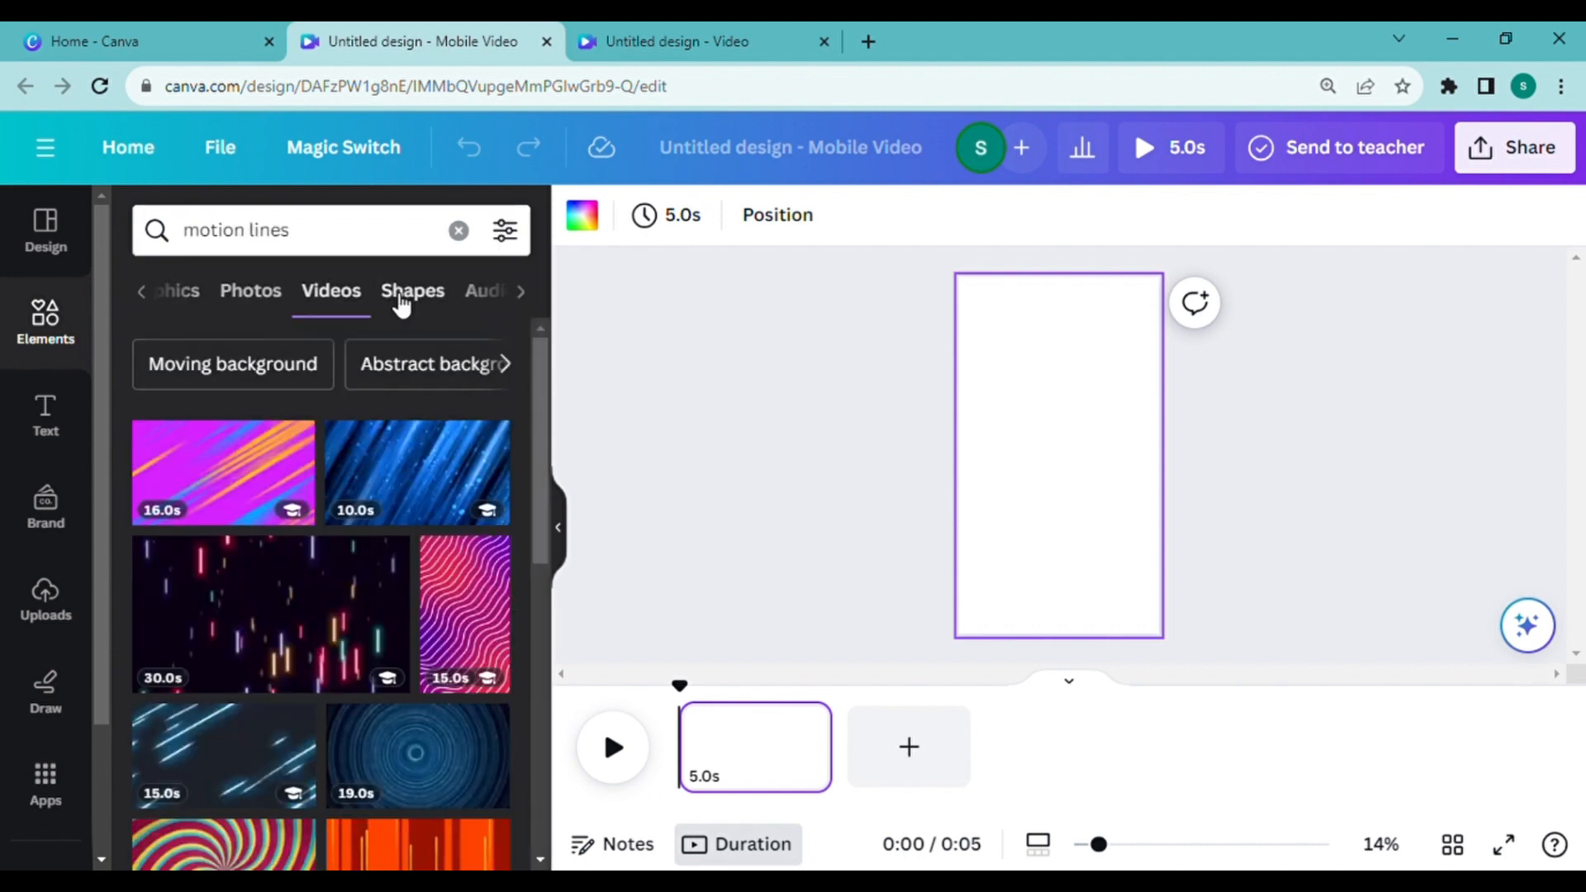
left_click_drag(537, 401, 544, 600)
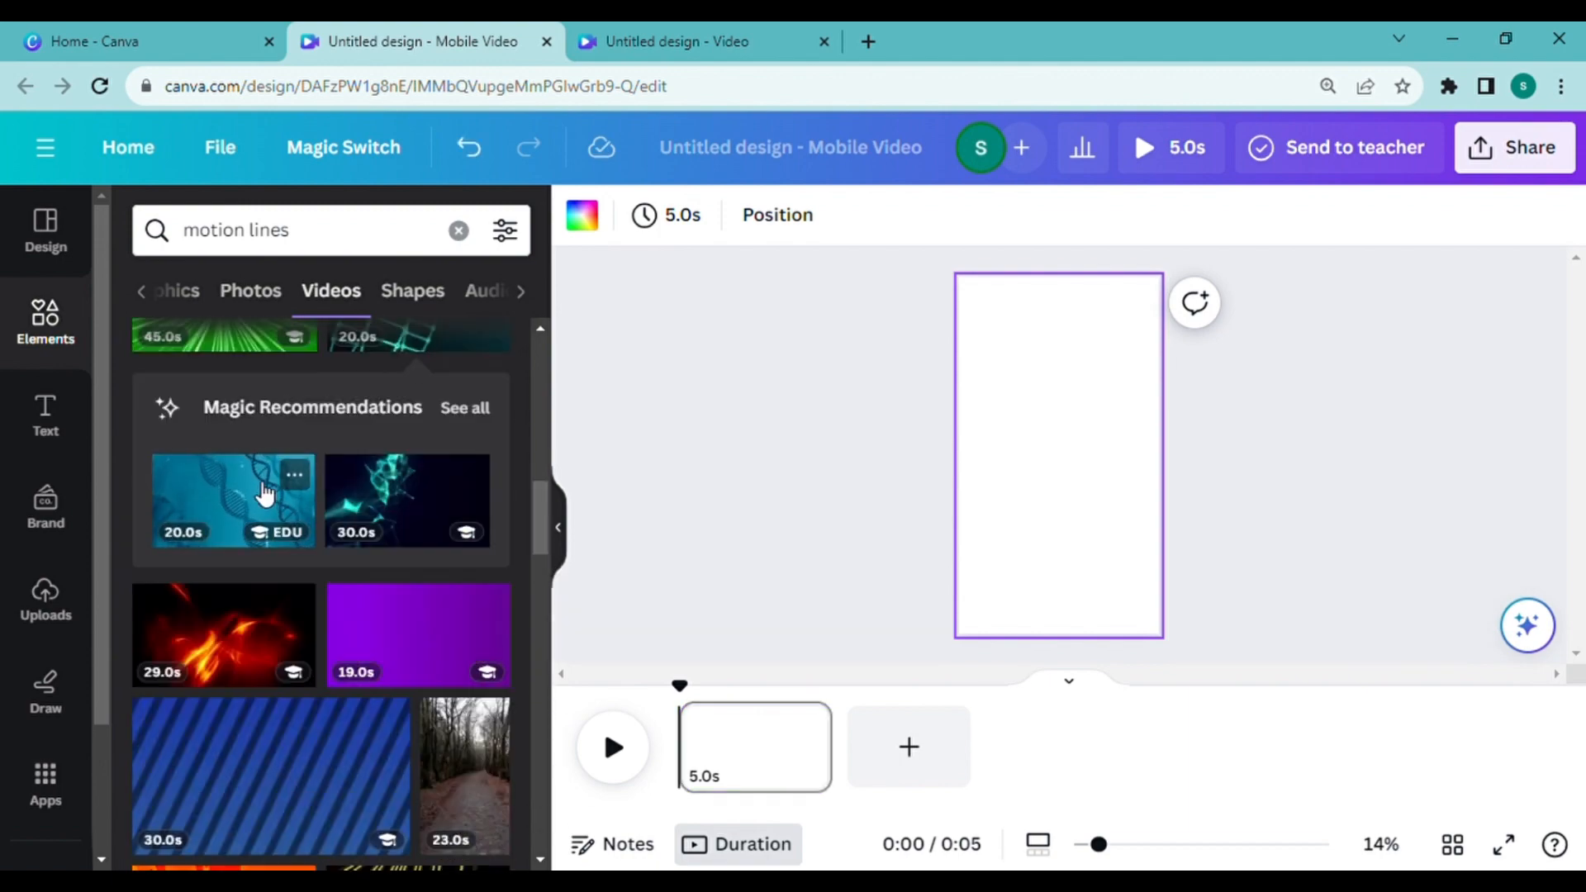
left_click(265, 494)
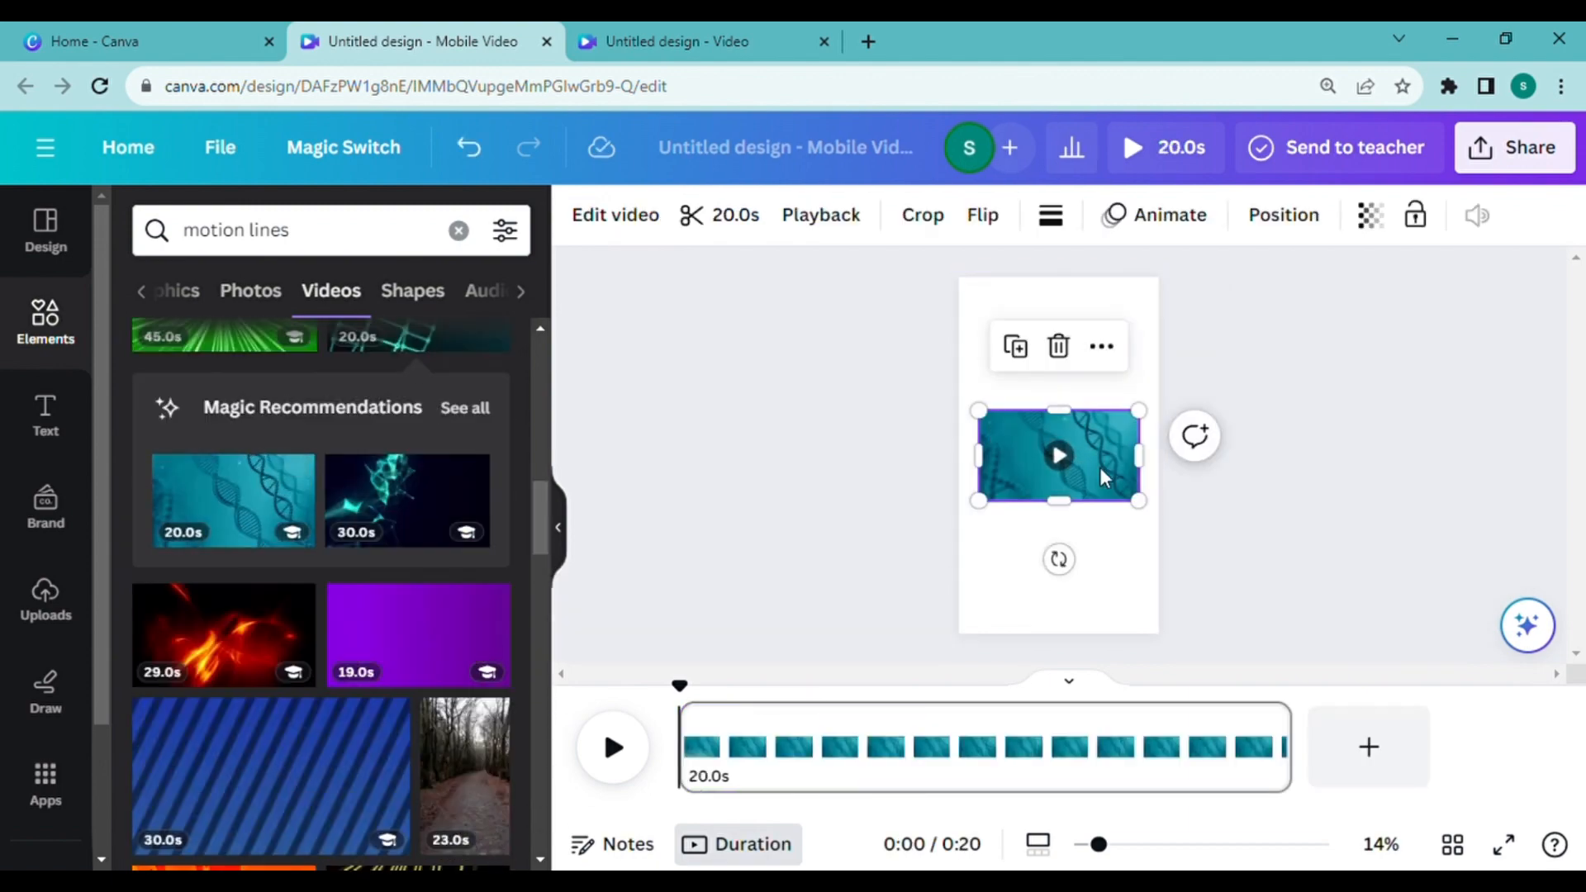
Step: Set the DNA clip as the page background and preview the video briefly
right_click(1099, 468)
left_click(1214, 777)
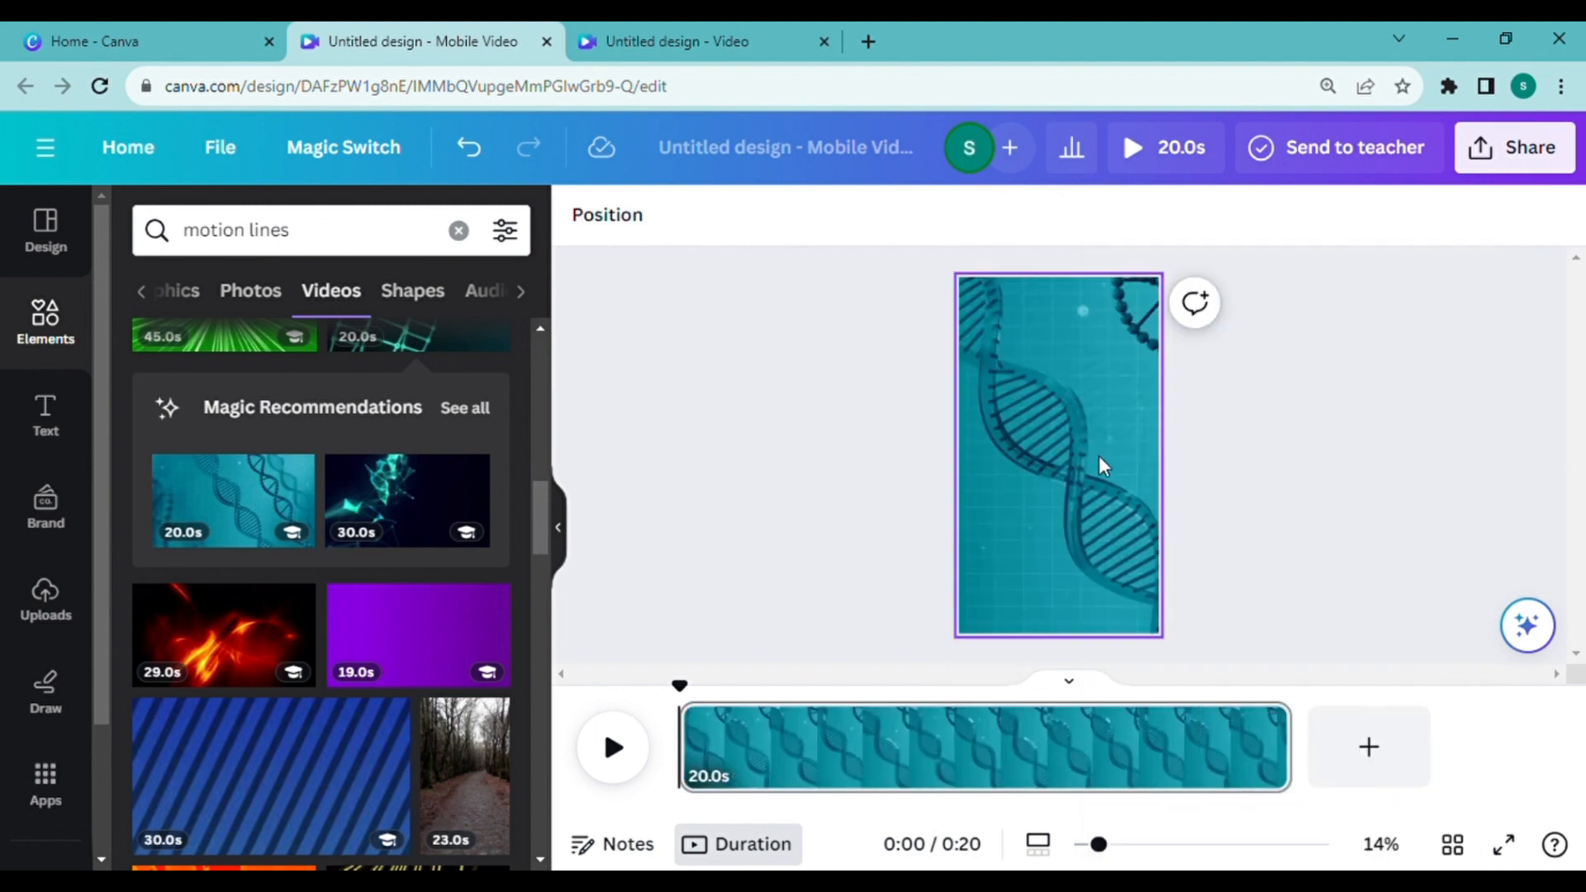
left_click(614, 748)
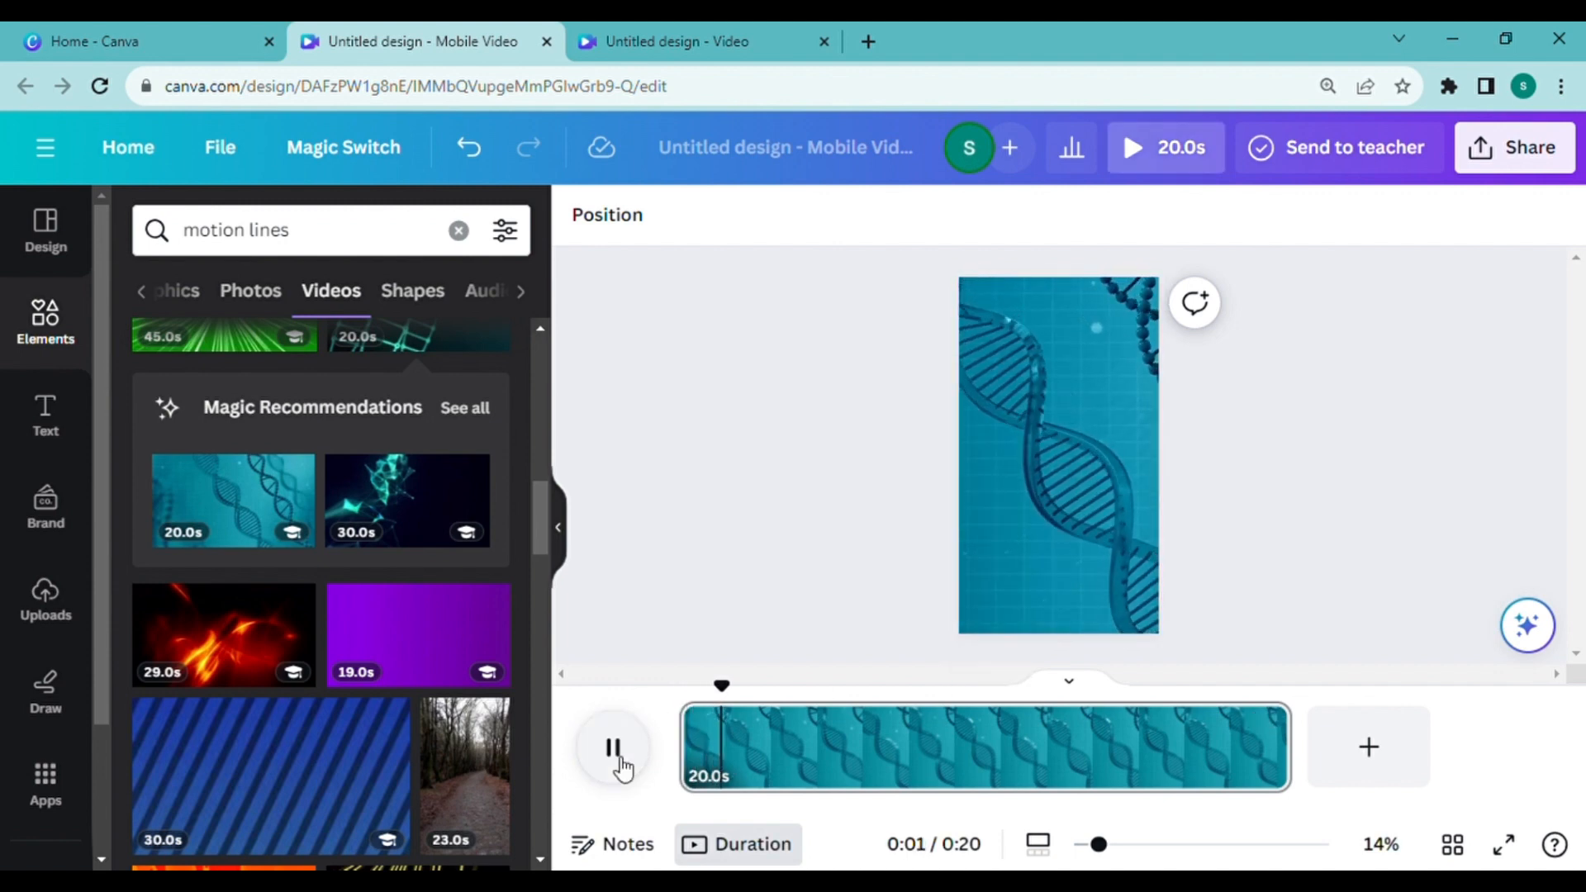
left_click(614, 749)
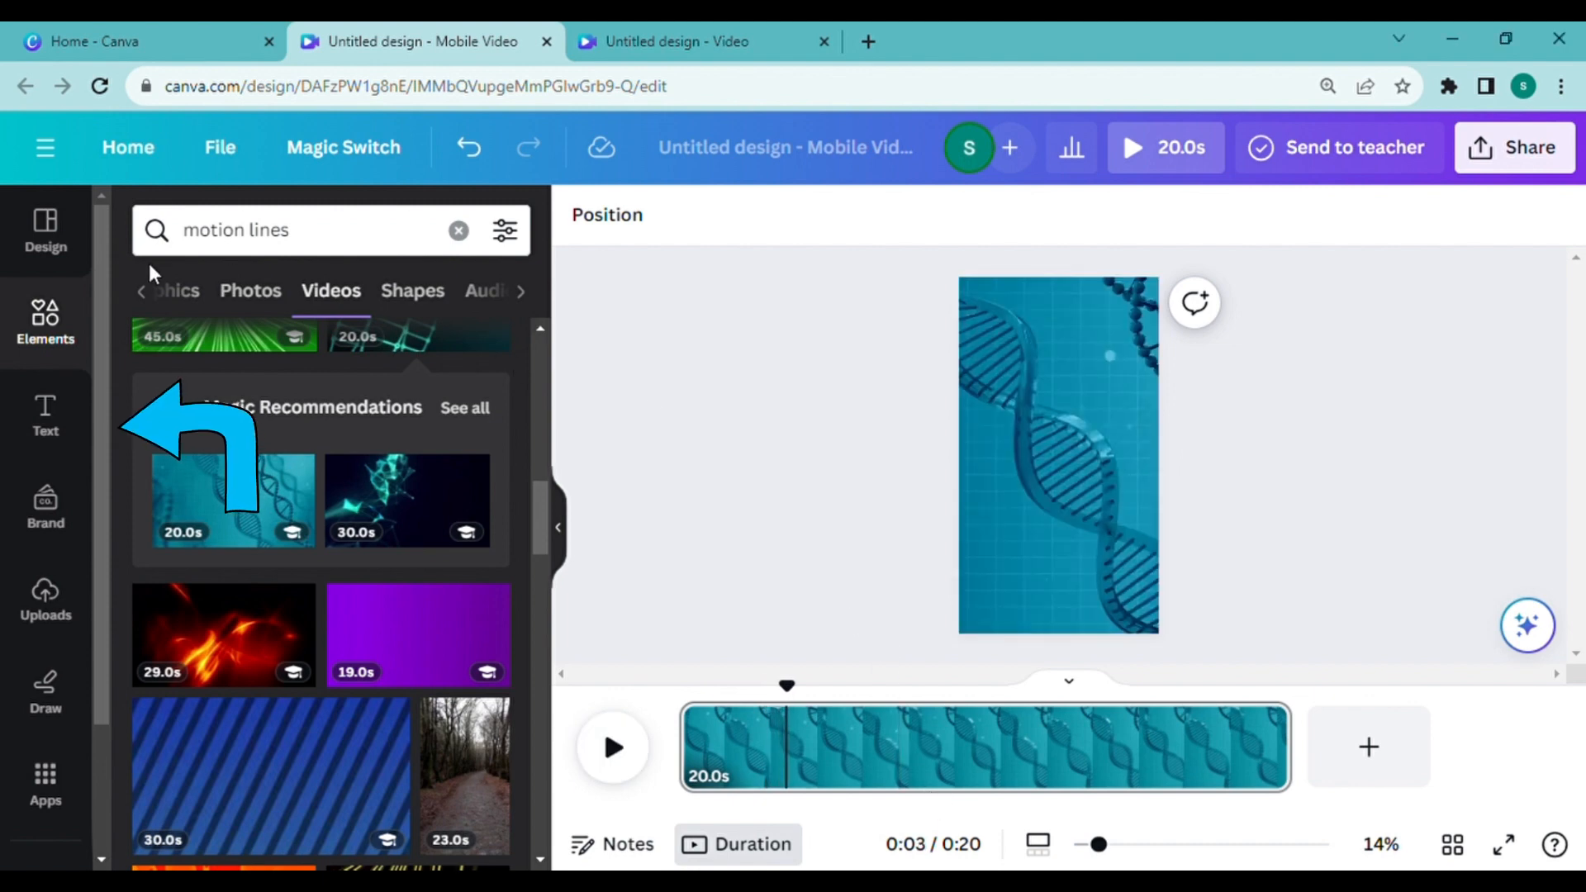
Step: Add a heading with the pasted title "Stellar Spectra" and move it to the top of the page
left_click(56, 424)
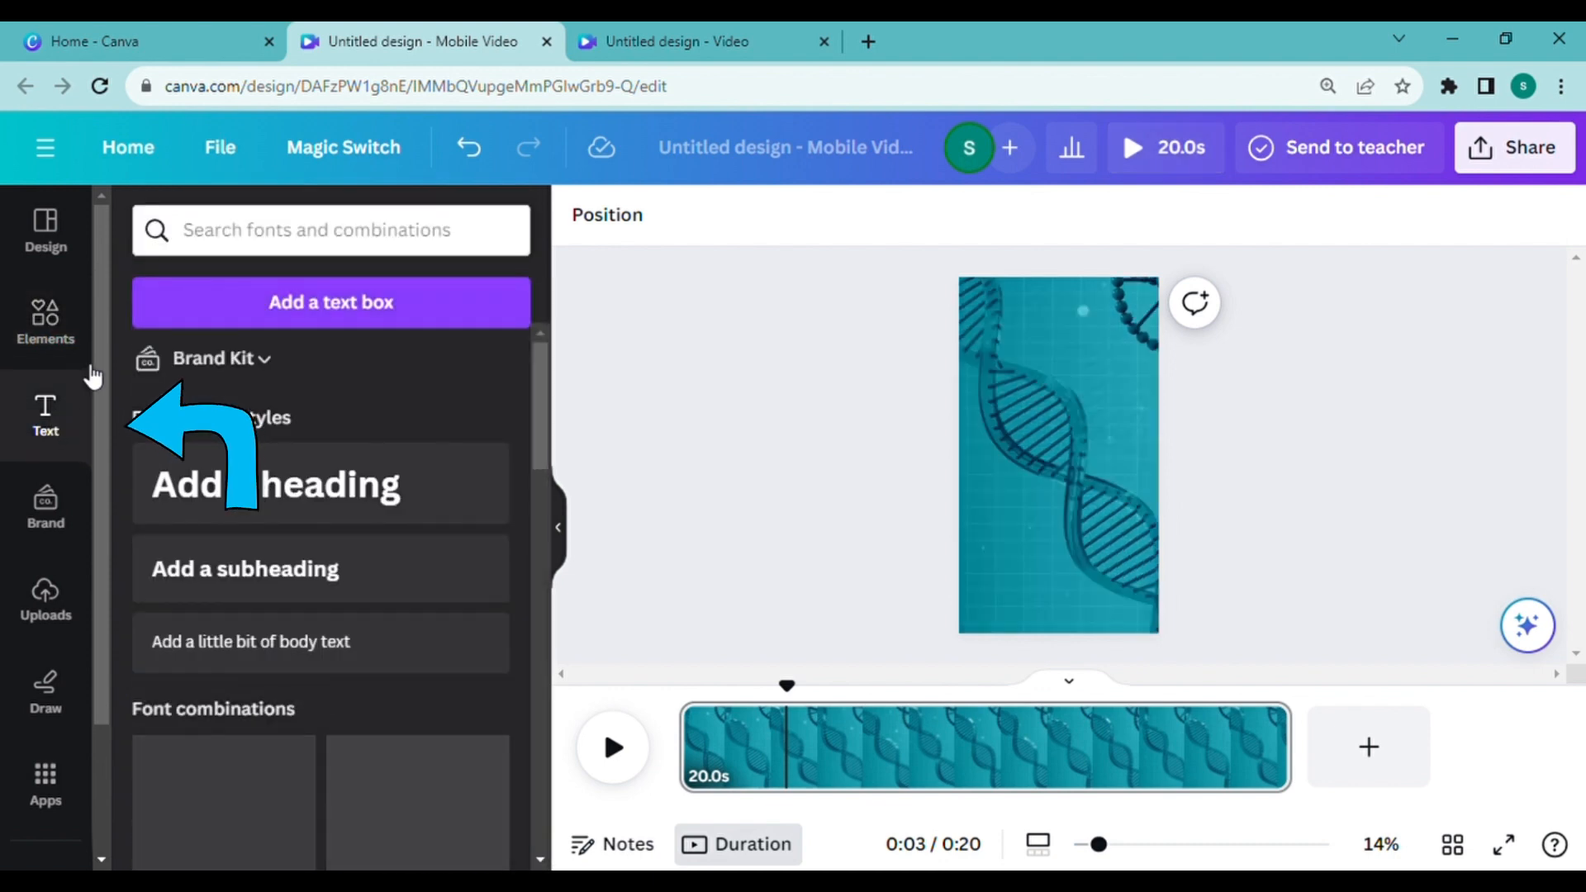
left_click(301, 486)
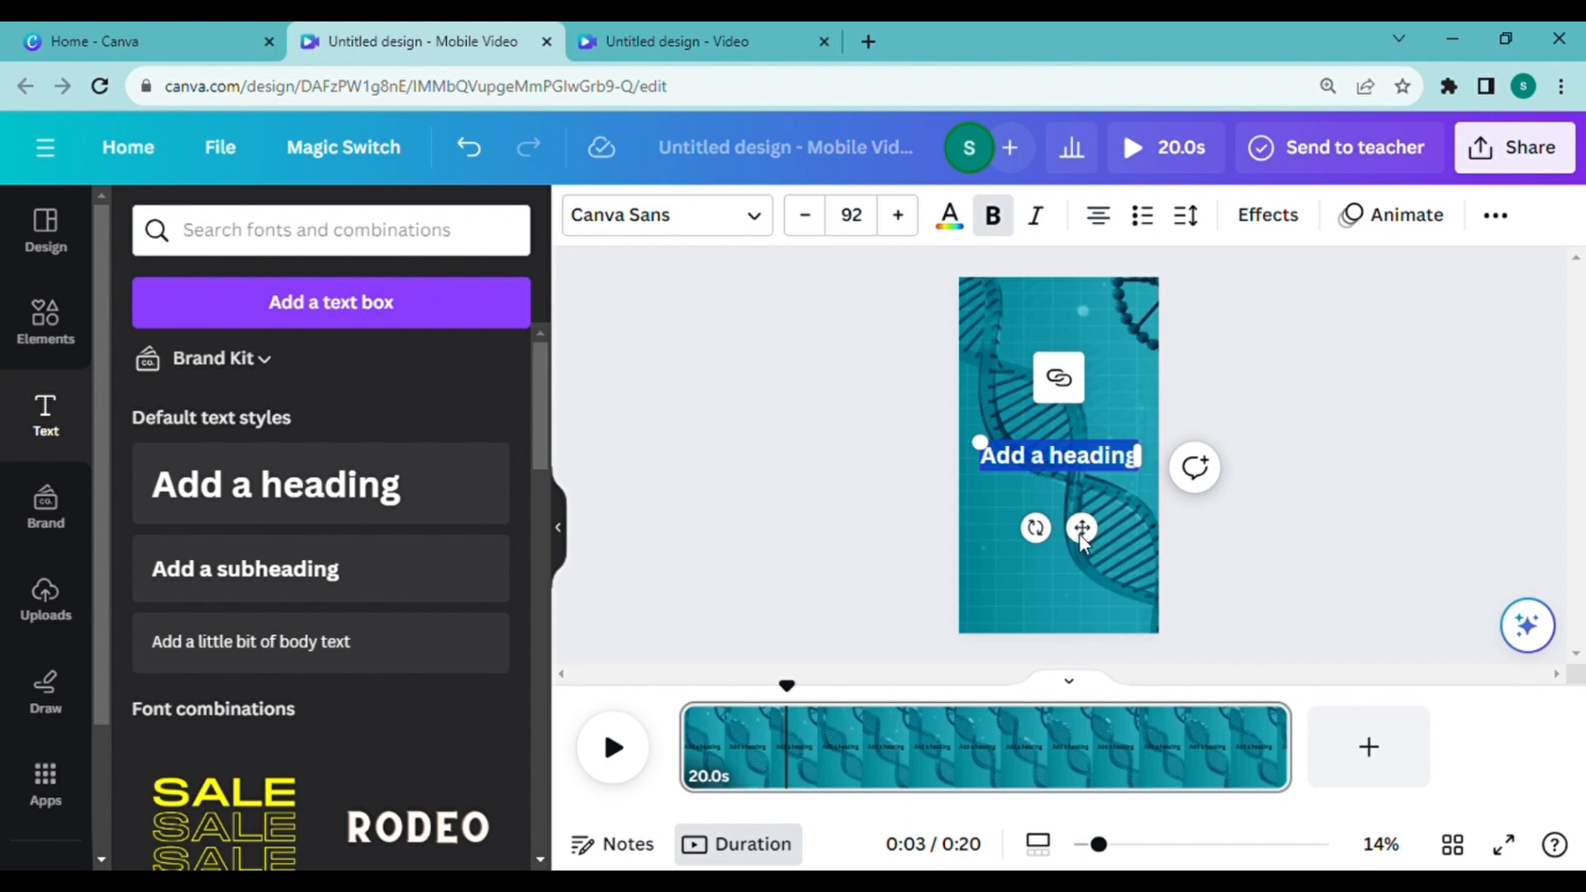
type("Stellar Spectra")
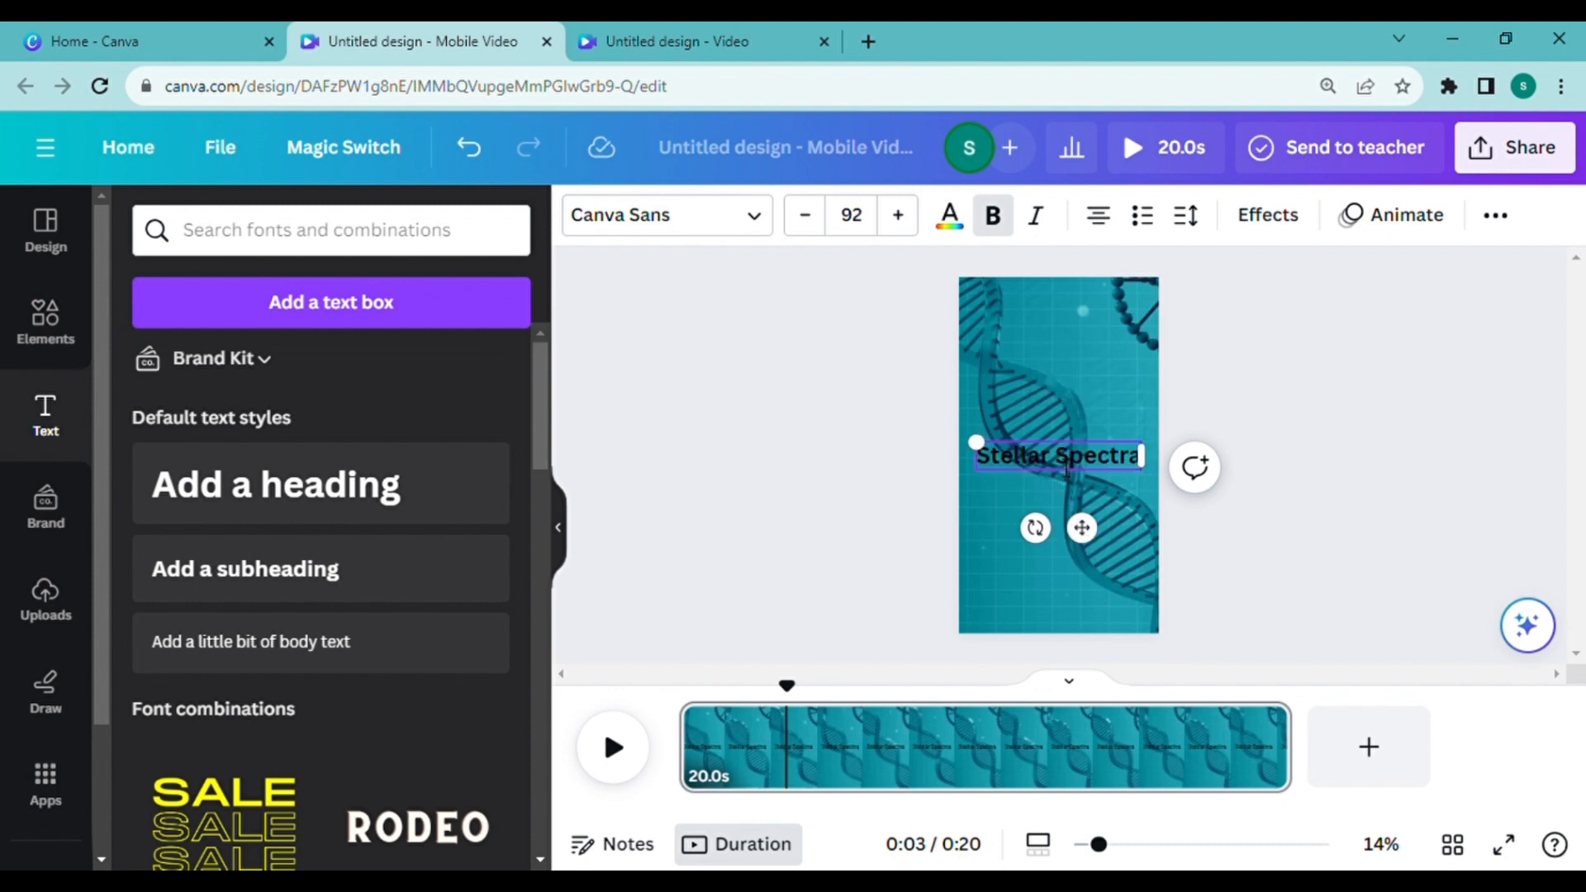
left_click_drag(1078, 487, 1075, 344)
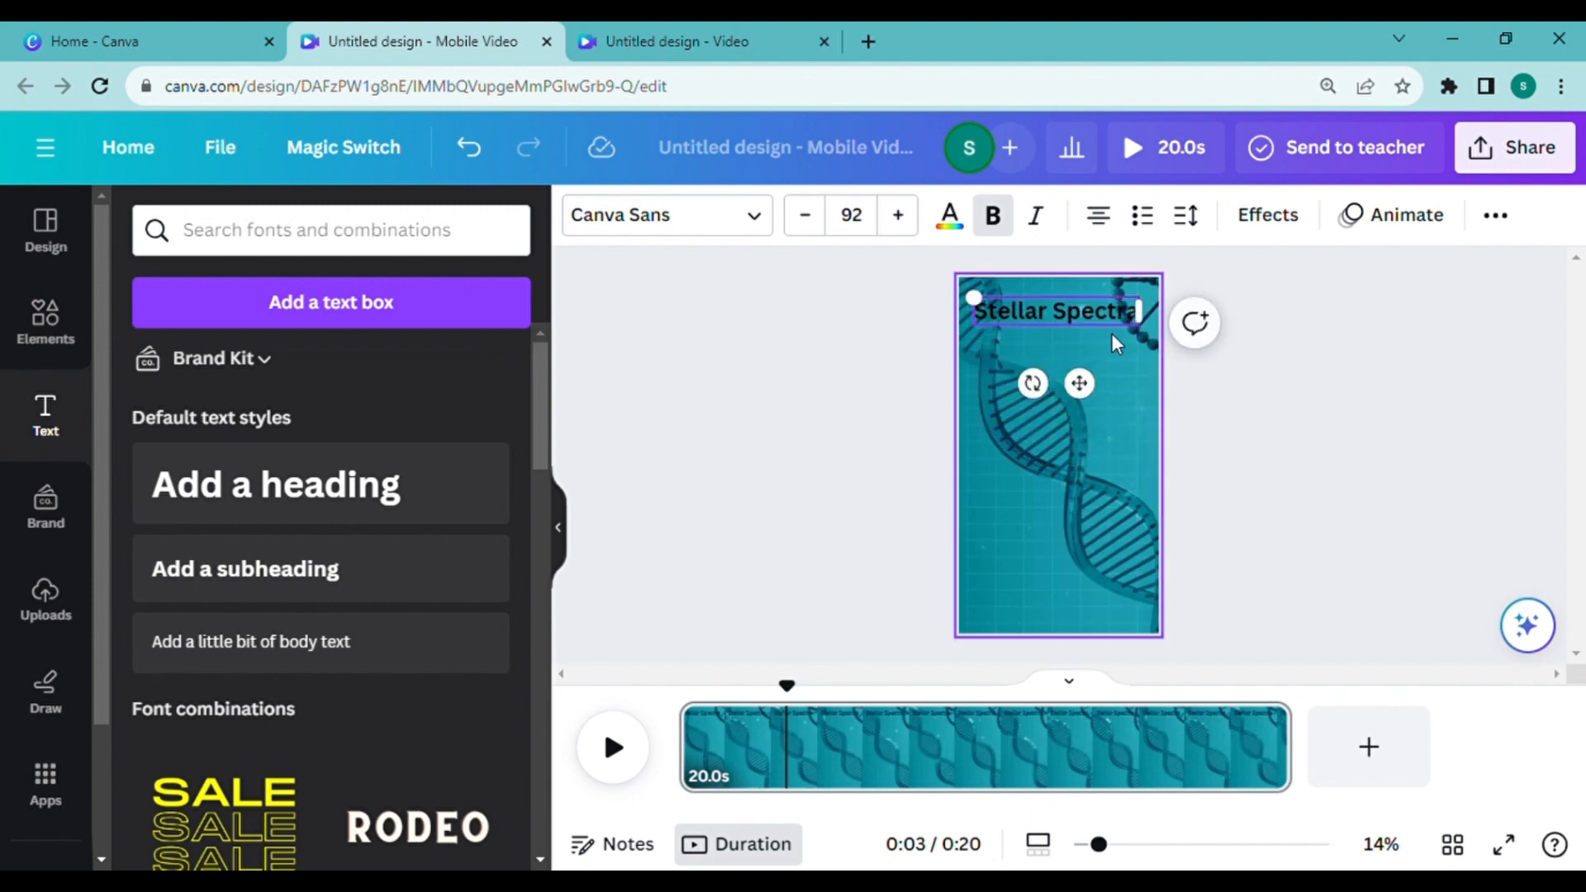
Step: Set the "Stellar Spectra" title's font to Archivo Black and its size to 100
left_click(899, 215)
left_click(899, 215)
left_click(900, 216)
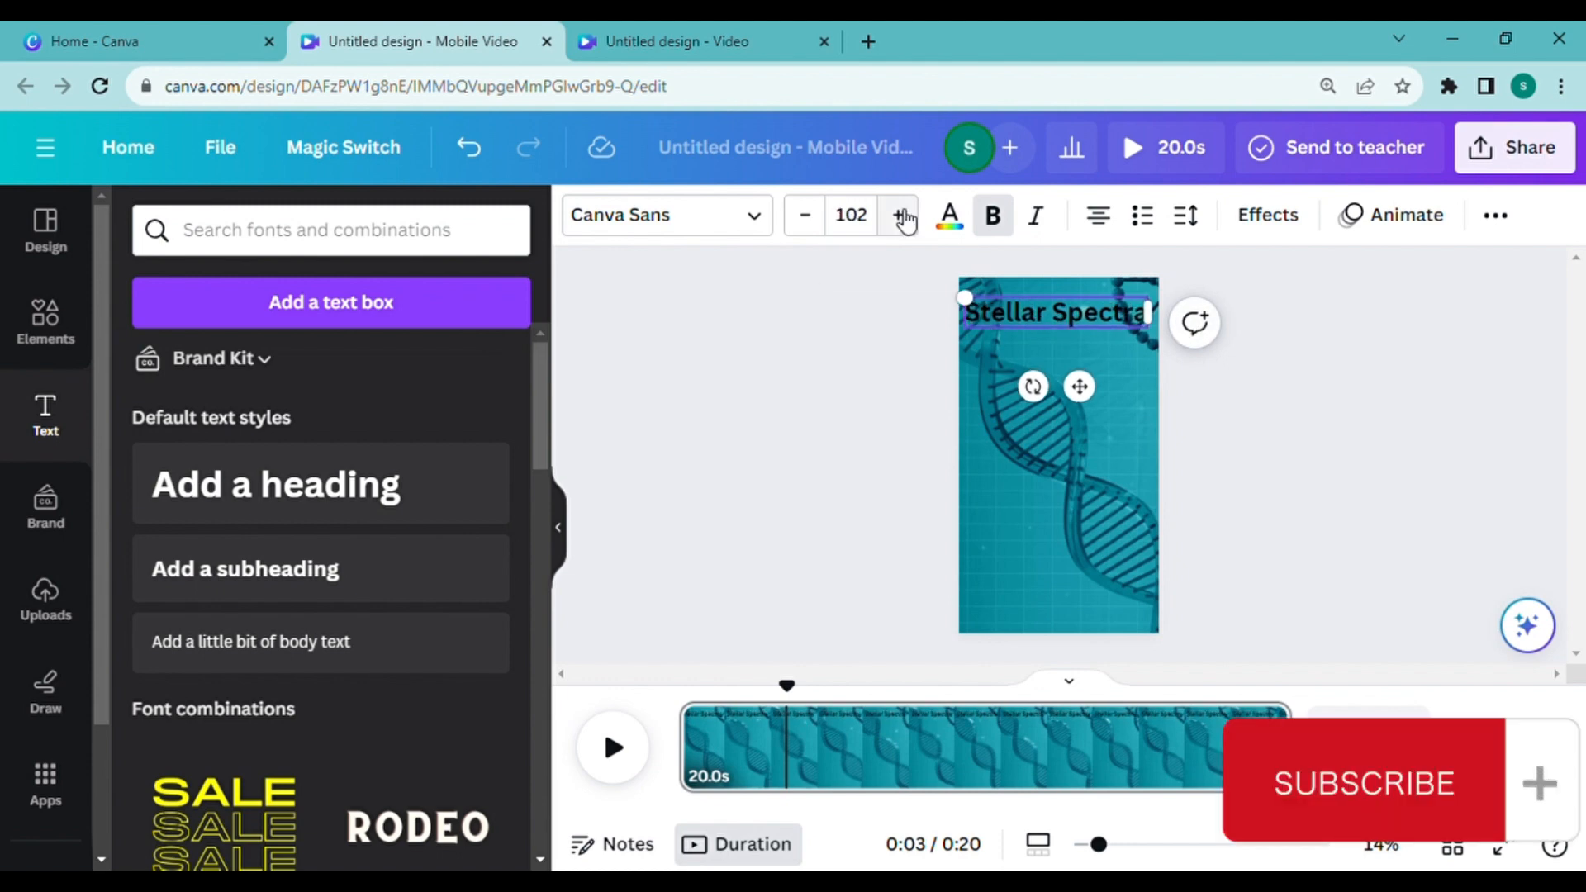
left_click(753, 214)
scroll(221, 428, "down", 5)
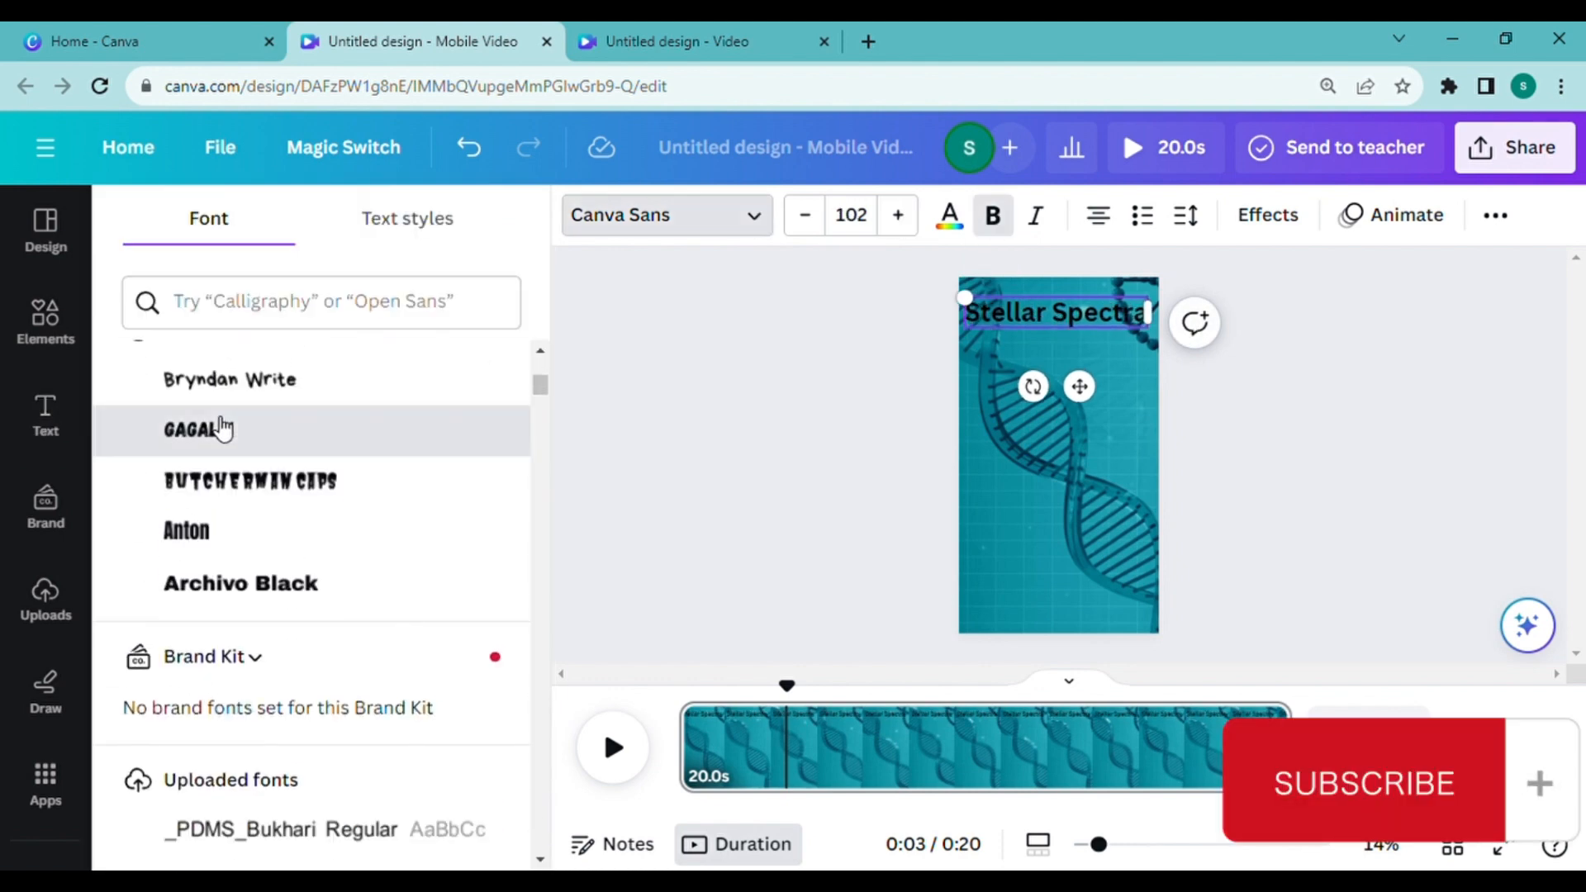
left_click(240, 583)
left_click(806, 215)
left_click(806, 215)
Step: Change the title's text color from the default solid colors to red
left_click(950, 217)
scroll(248, 537, "down", 2)
left_click(148, 630)
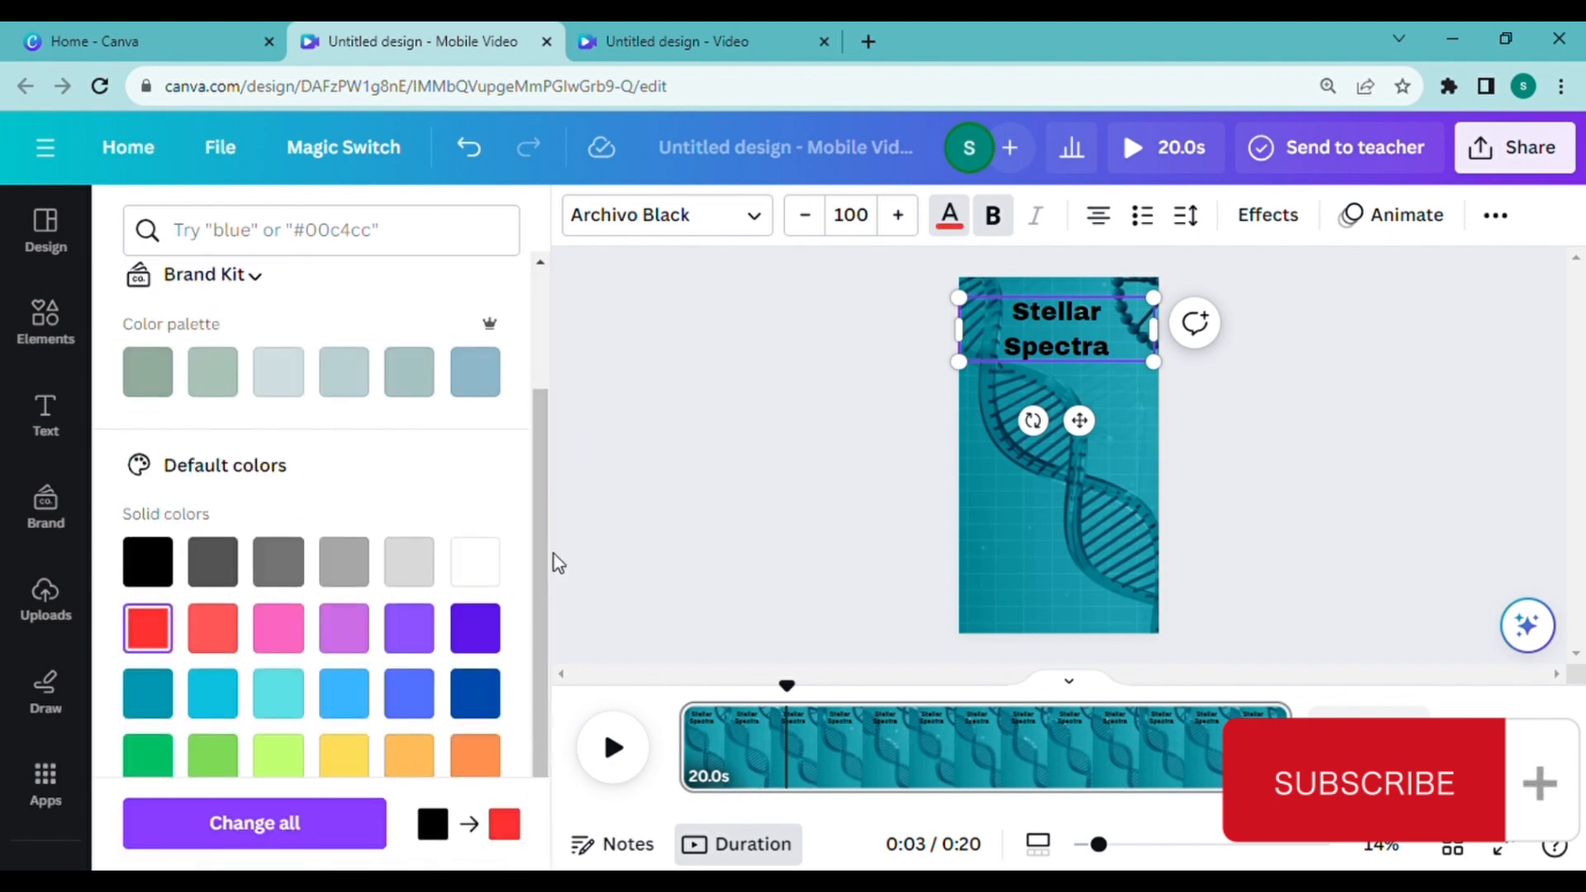
left_click(254, 824)
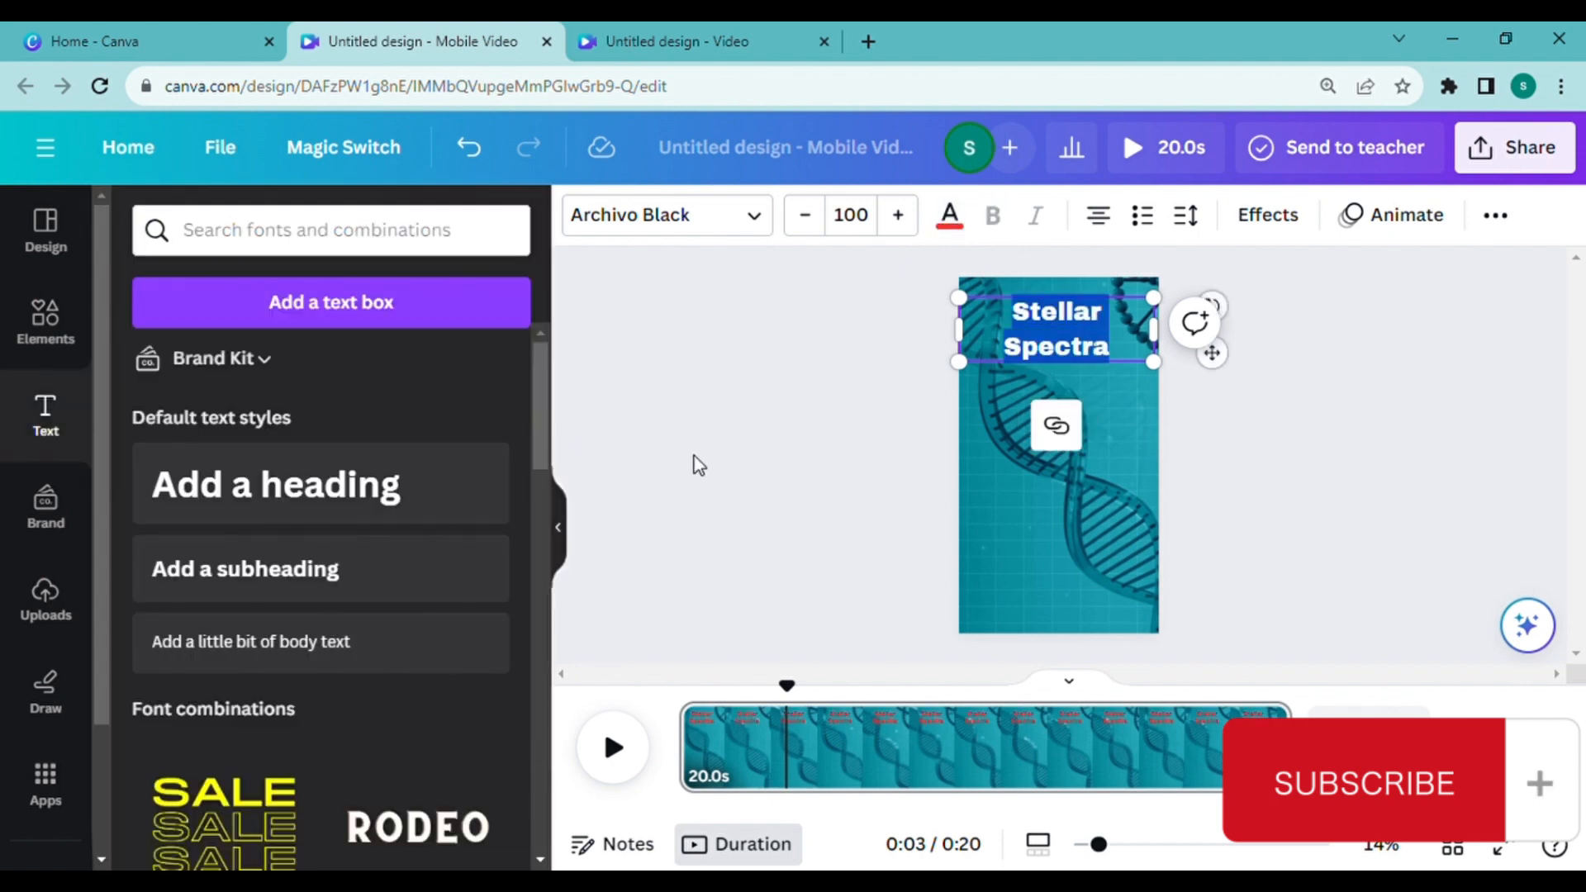
left_click(1215, 386)
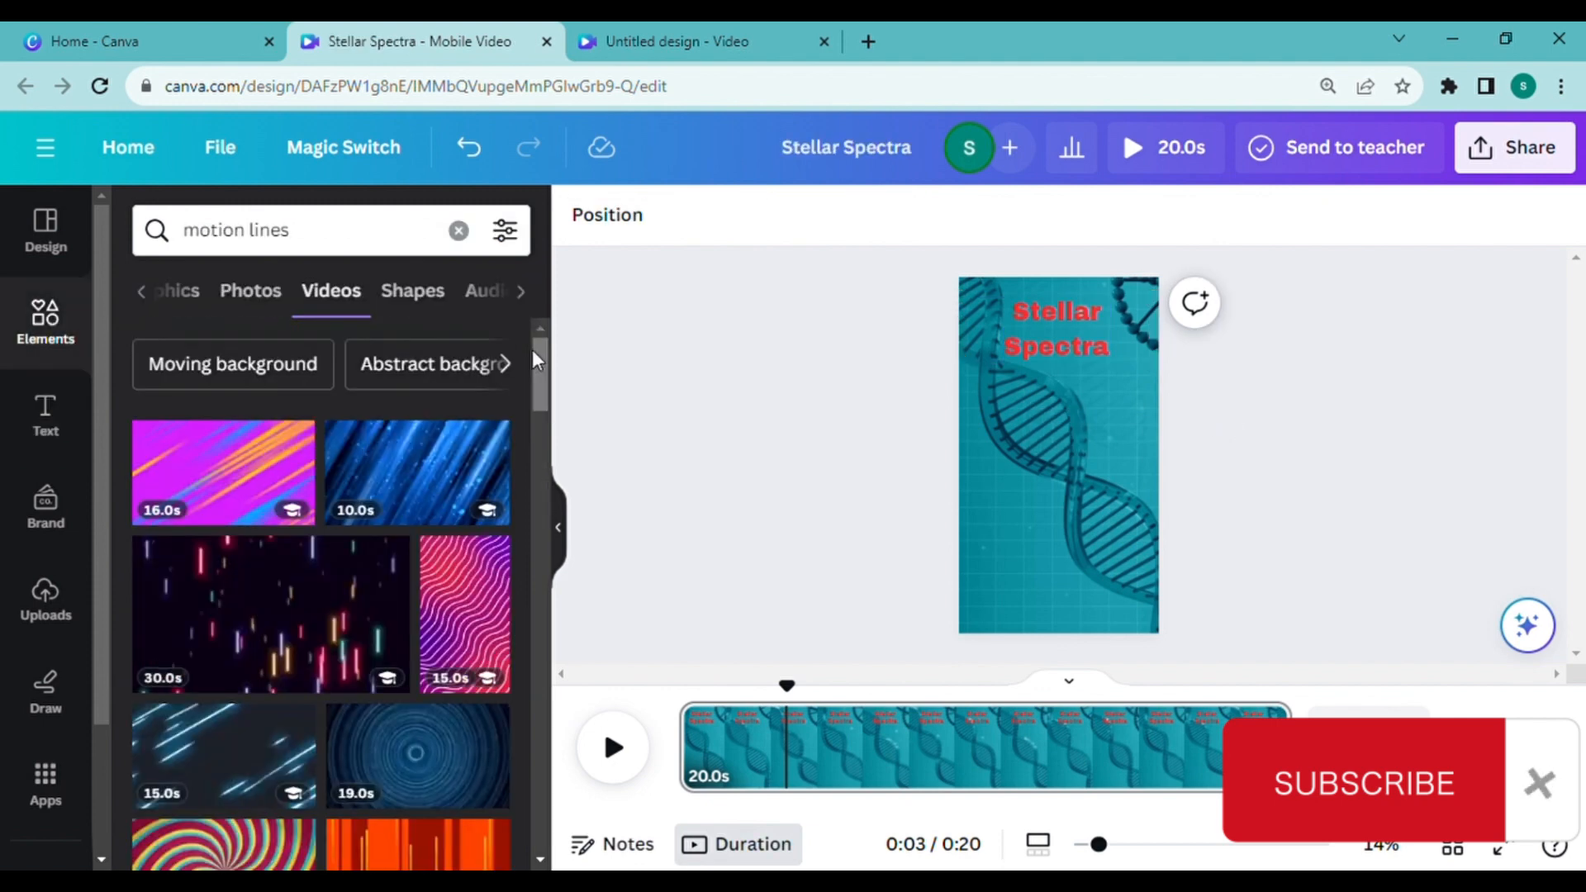
Step: Add a square shape to the page and fill it with black
left_click(51, 319)
left_click(169, 612)
left_click(1182, 215)
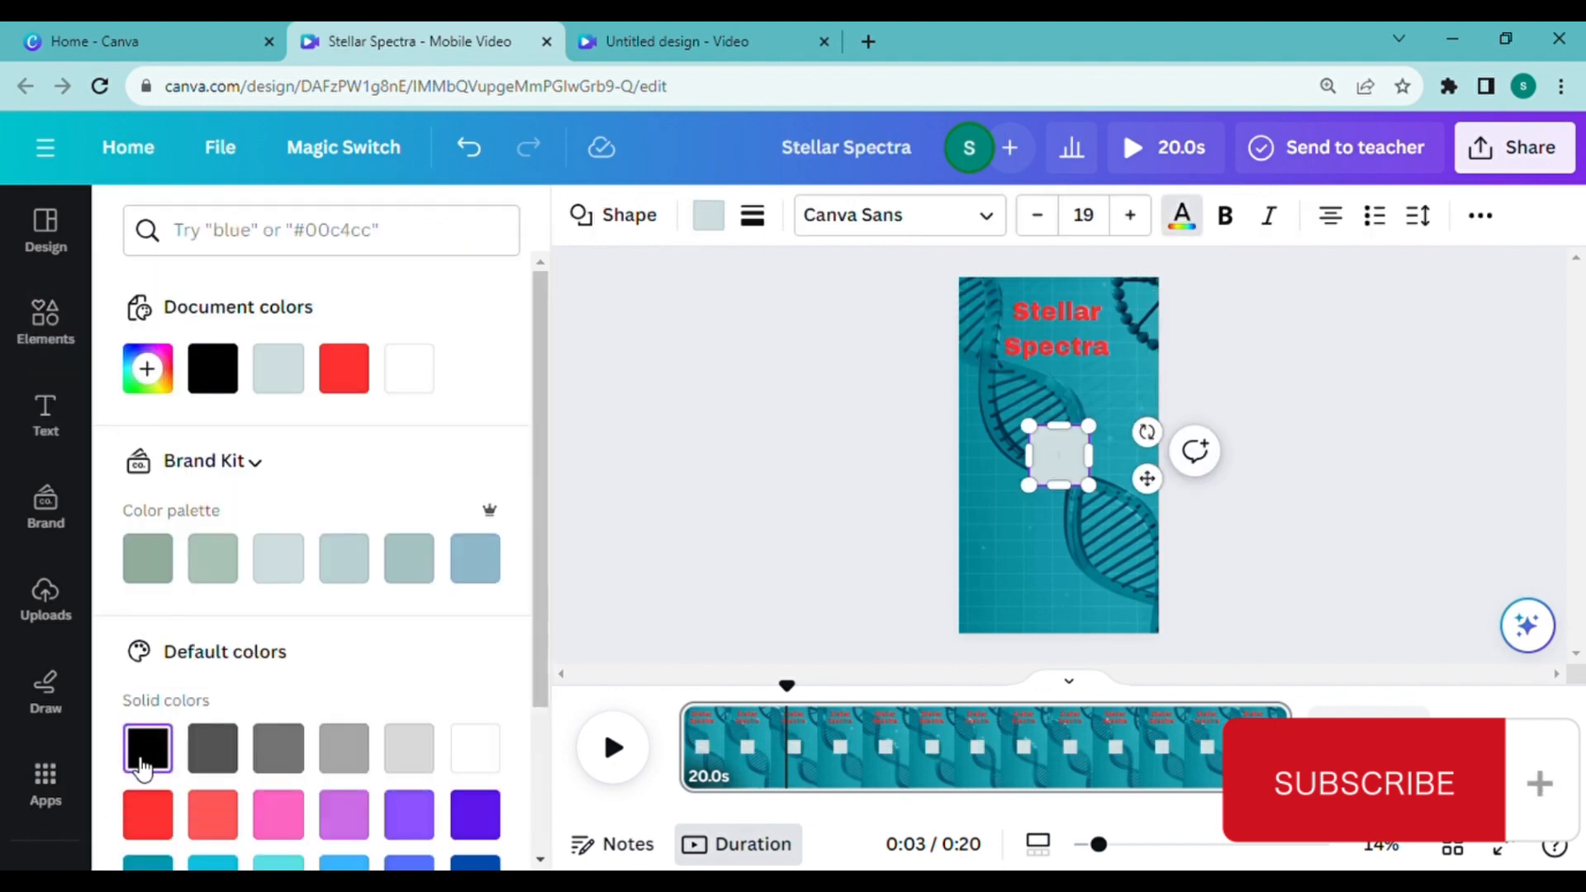
left_click(630, 220)
left_click(631, 219)
left_click(709, 217)
left_click(283, 370)
Step: Place the black shape behind the title and stretch it into a rectangle framing both lines of text
left_click(1043, 331)
left_click_drag(1059, 456, 1043, 321)
left_click_drag(1013, 303, 1138, 329)
left_click(985, 283)
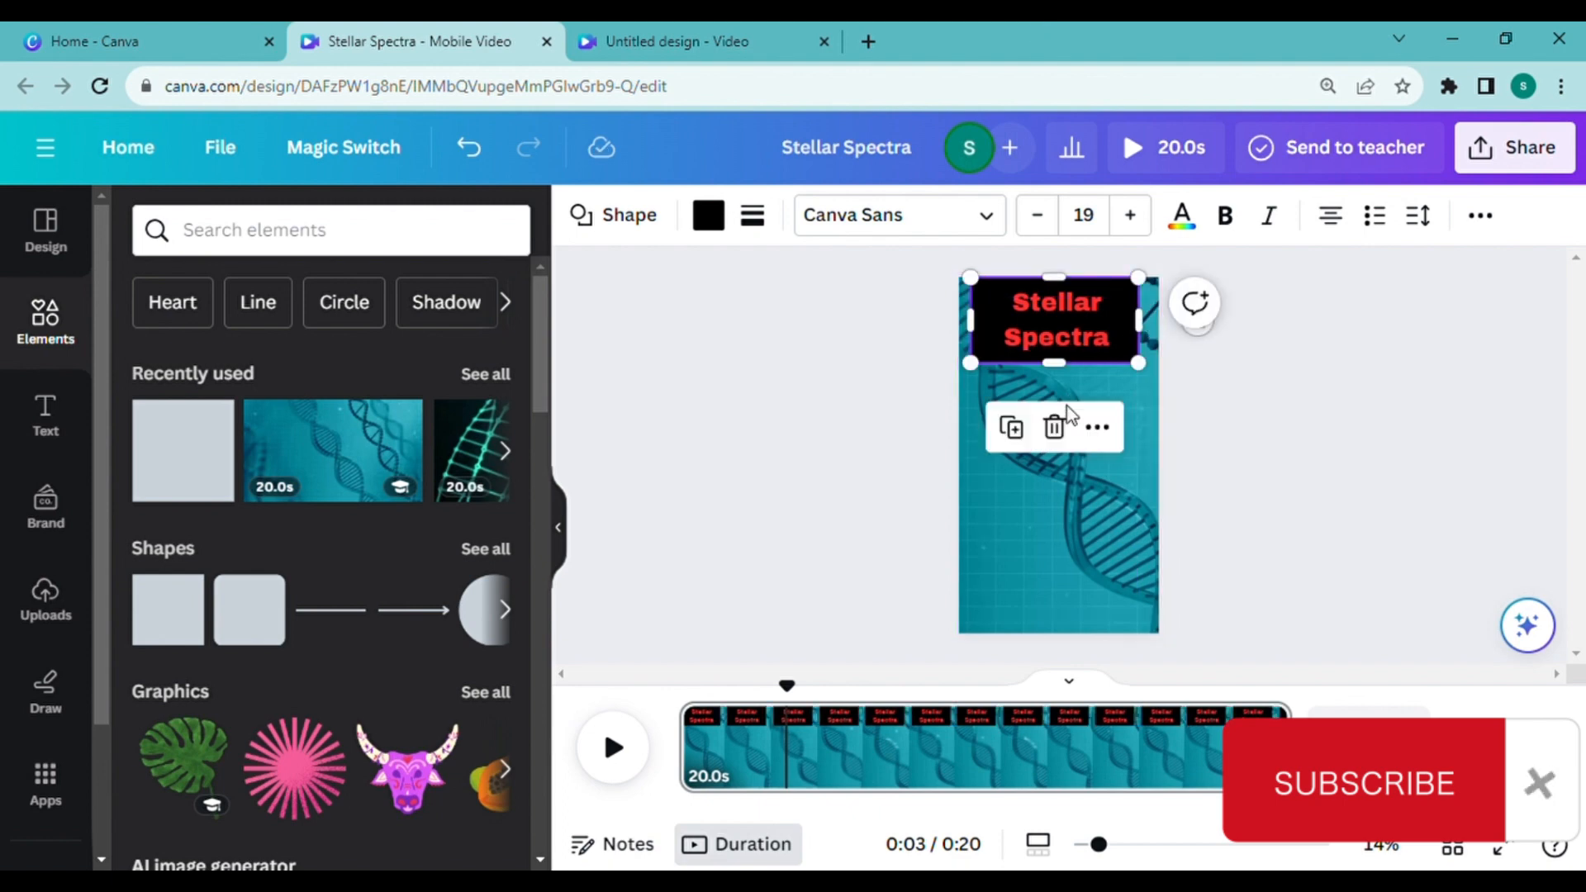
Step: Add a subheading below the title with the pasted text "Explore the universe's colors!" and set its size to 64
left_click(60, 408)
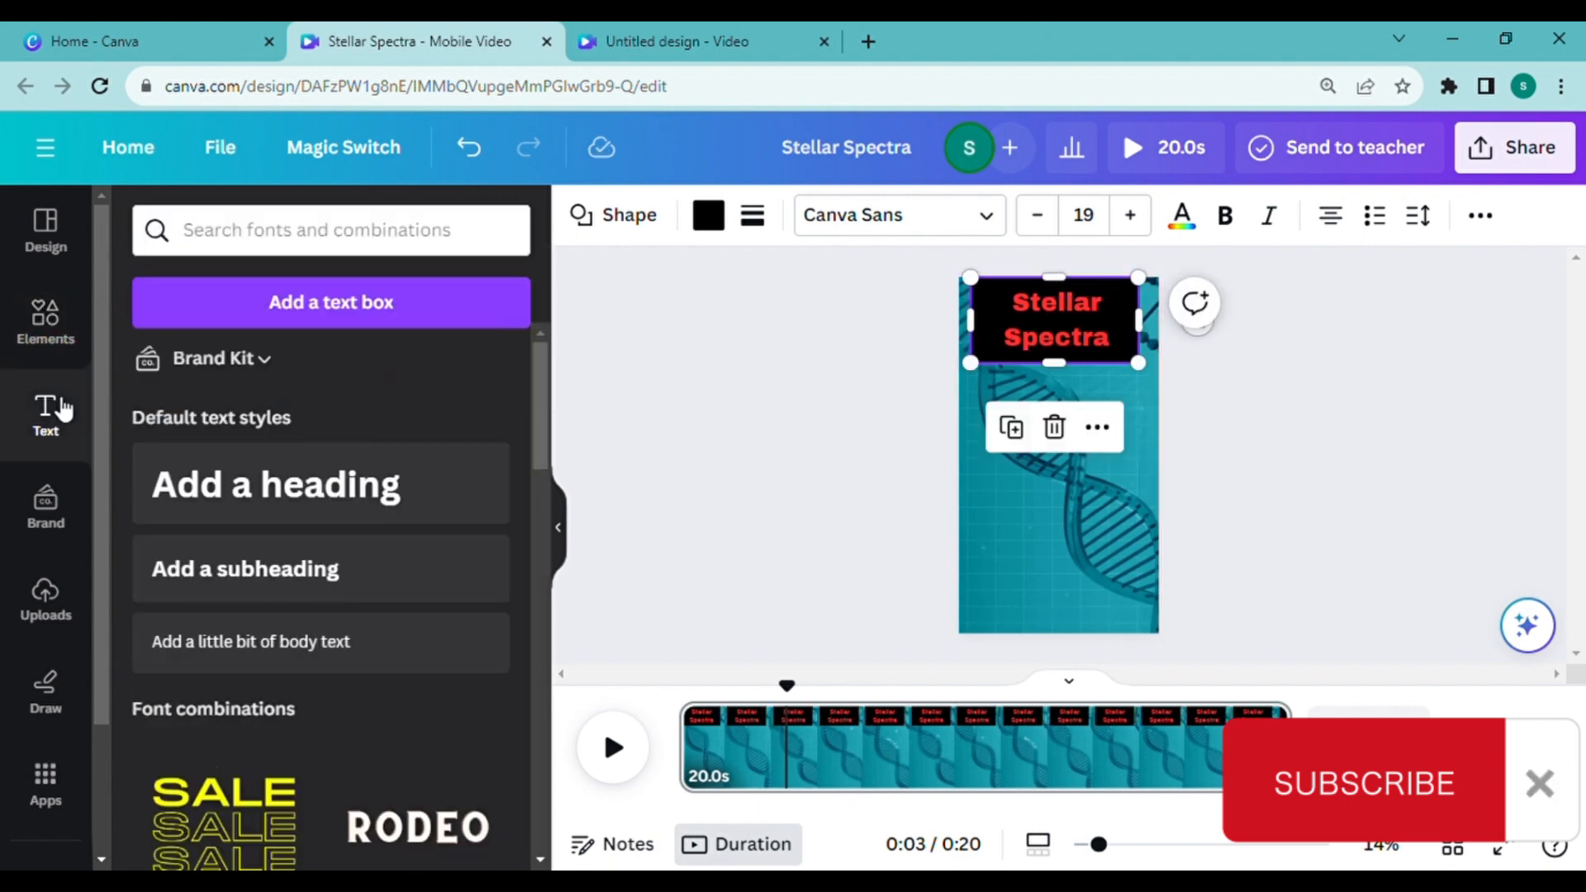
left_click(294, 576)
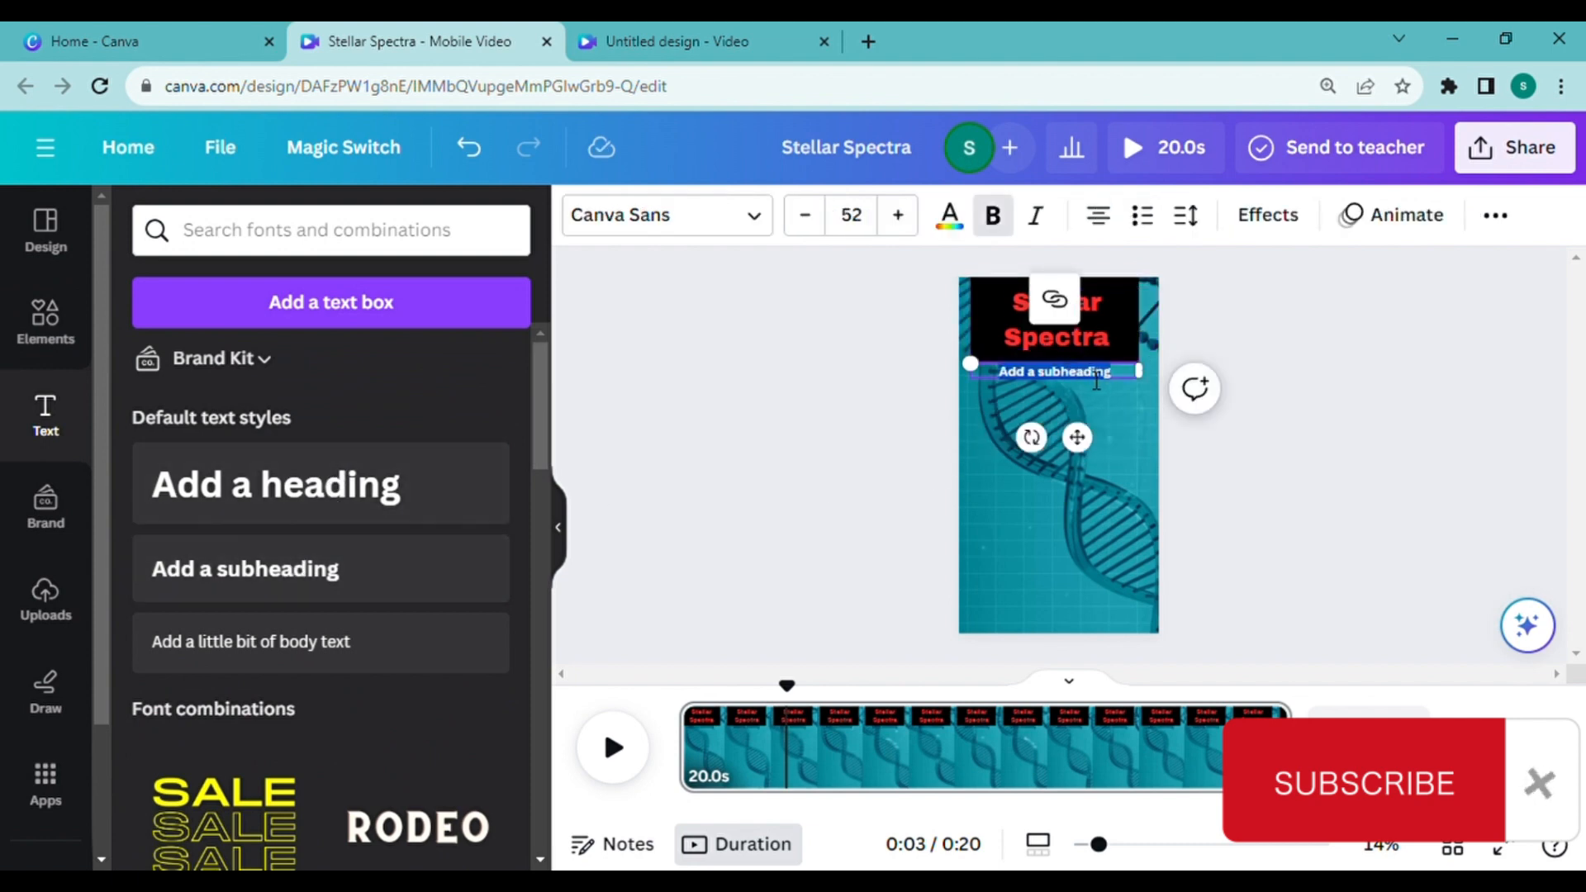
left_click_drag(1144, 395, 1143, 415)
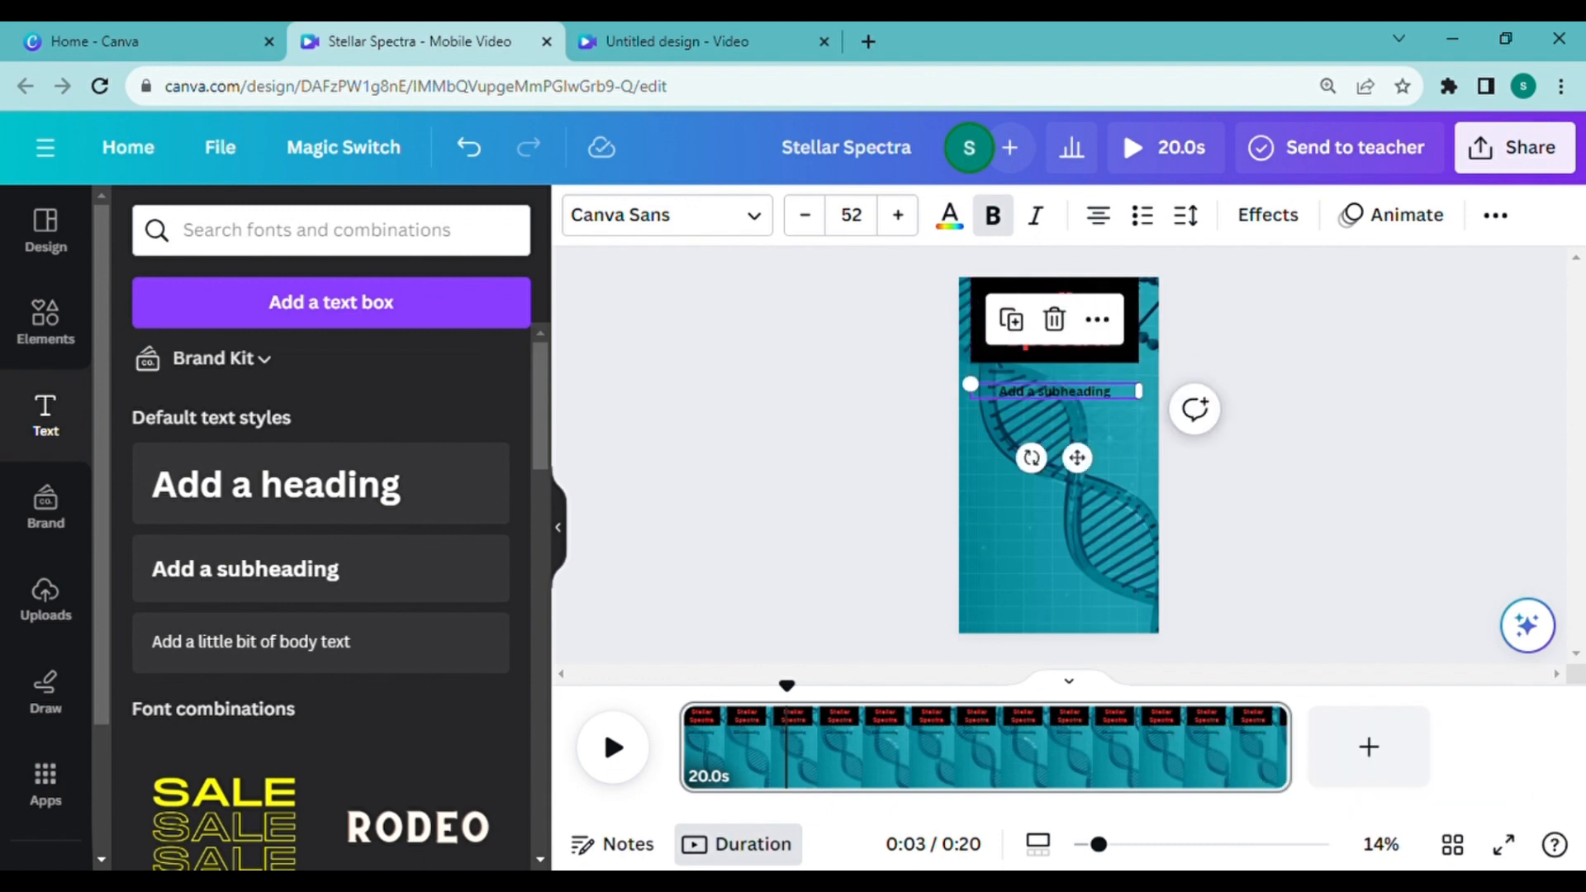
right_click(1018, 400)
left_click(1102, 319)
double_click(1101, 392)
type("Explore the universe's colors!")
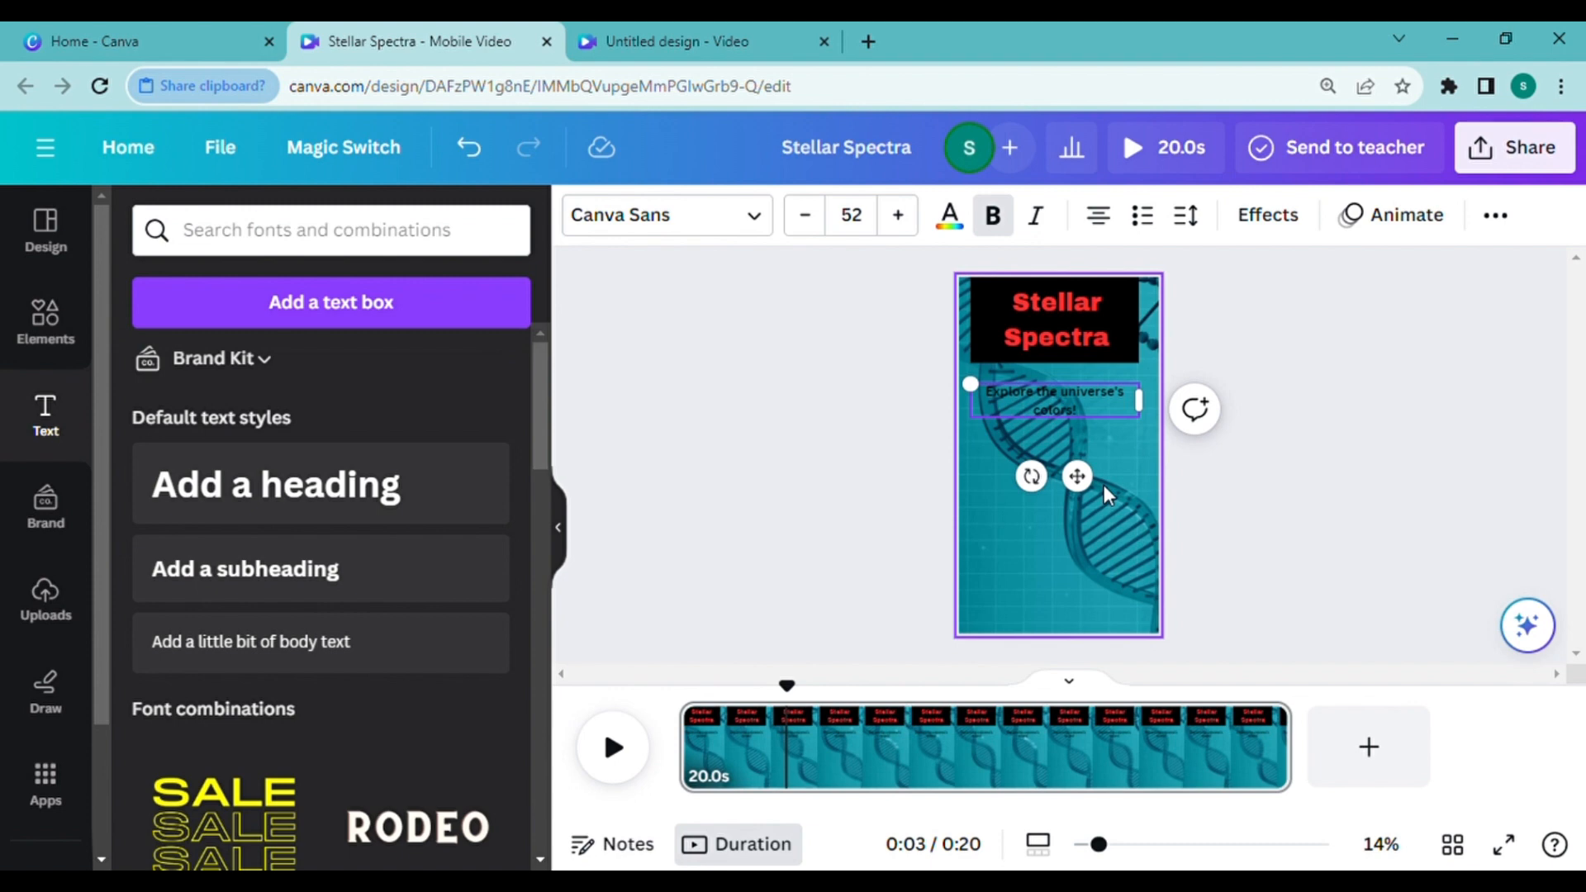
left_click(899, 215)
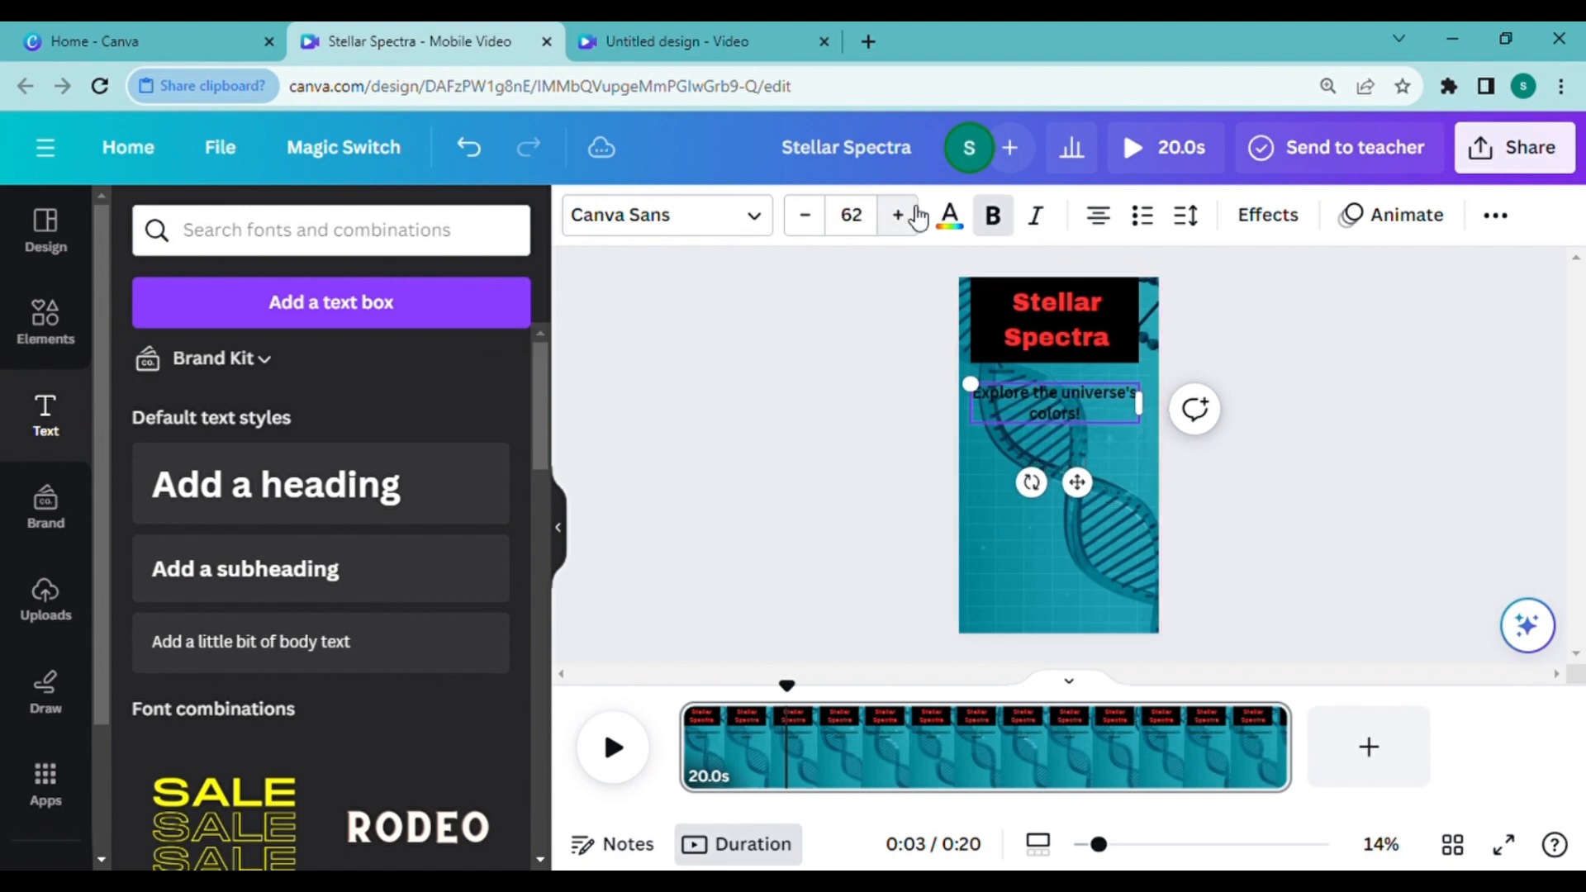
left_click(898, 215)
Step: Try several text effects on the subheading, then apply Lift with a higher intensity
left_click(1269, 215)
scroll(443, 461, "down", 5)
left_click_drag(554, 661, 547, 481)
left_click(305, 368)
mouse_move(541, 537)
left_mouse_down()
mouse_move(541, 750)
mouse_move(555, 524)
left_mouse_up()
left_click(441, 374)
left_click(1213, 331)
left_click_drag(542, 442, 544, 529)
left_click(311, 483)
left_click_drag(312, 543, 295, 544)
left_click_drag(541, 484, 549, 393)
left_click(444, 374)
left_click_drag(312, 536, 383, 550)
Step: Change the subheading's text color to white
left_click(954, 220)
left_click(485, 756)
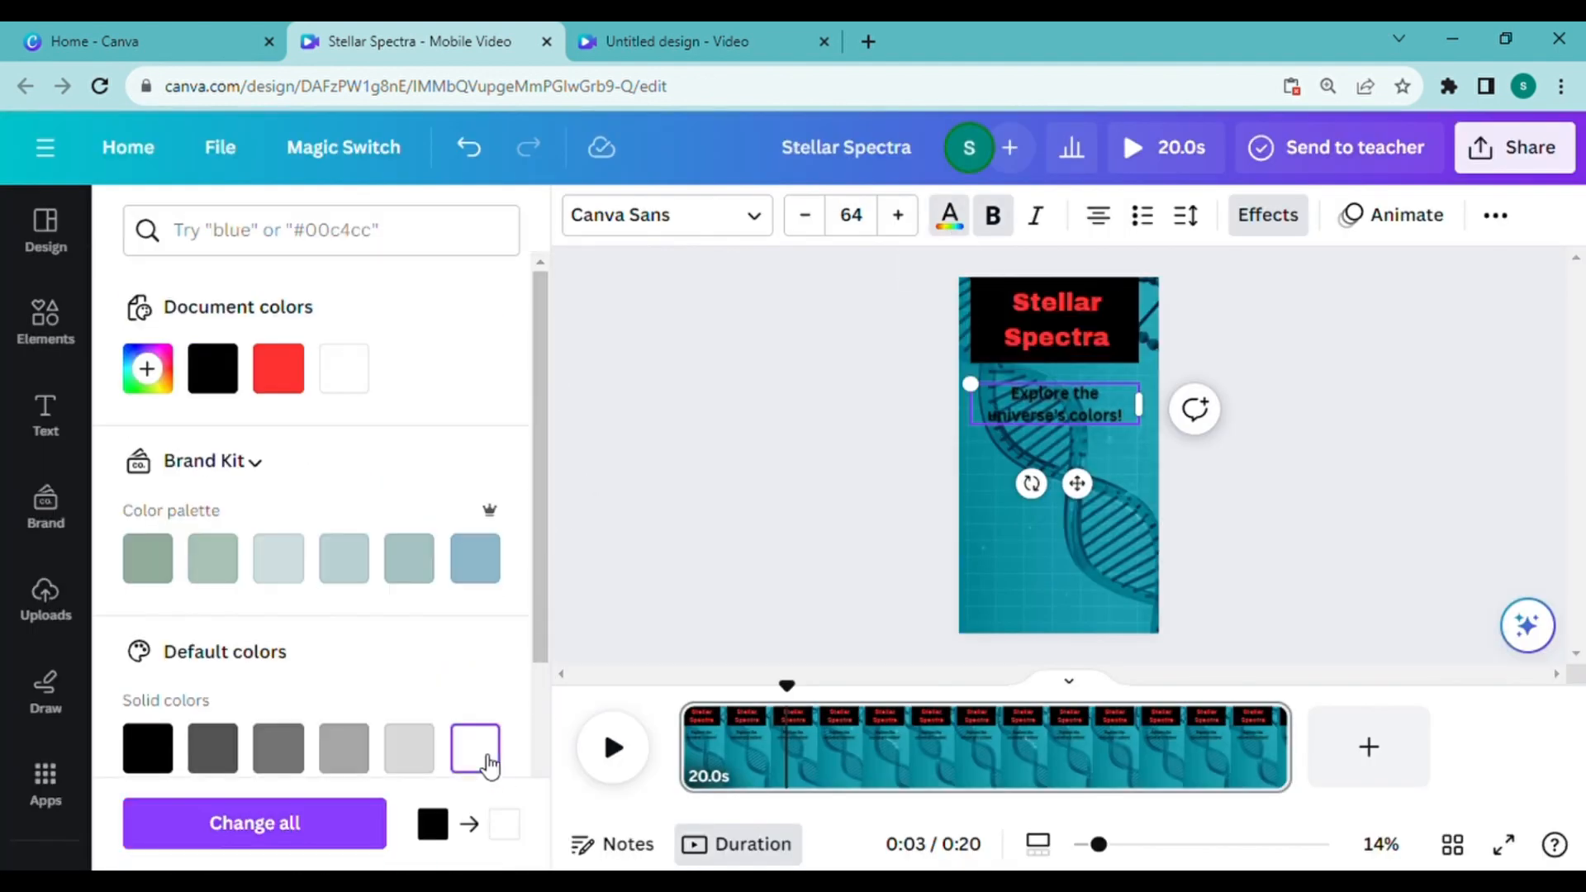
left_click(714, 501)
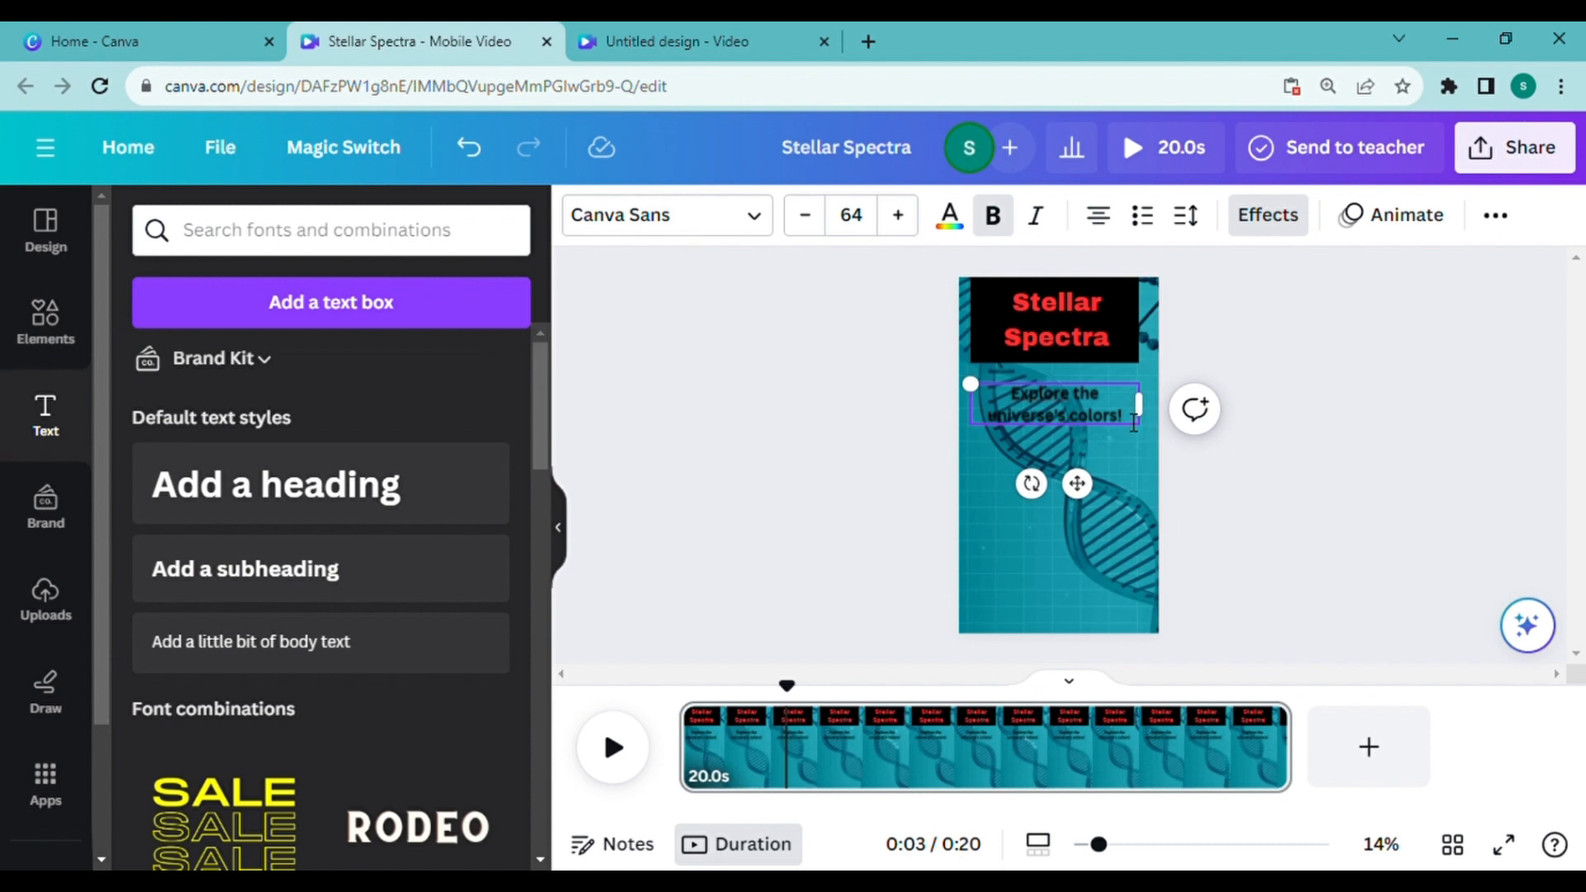
left_click(955, 218)
left_click(1137, 403)
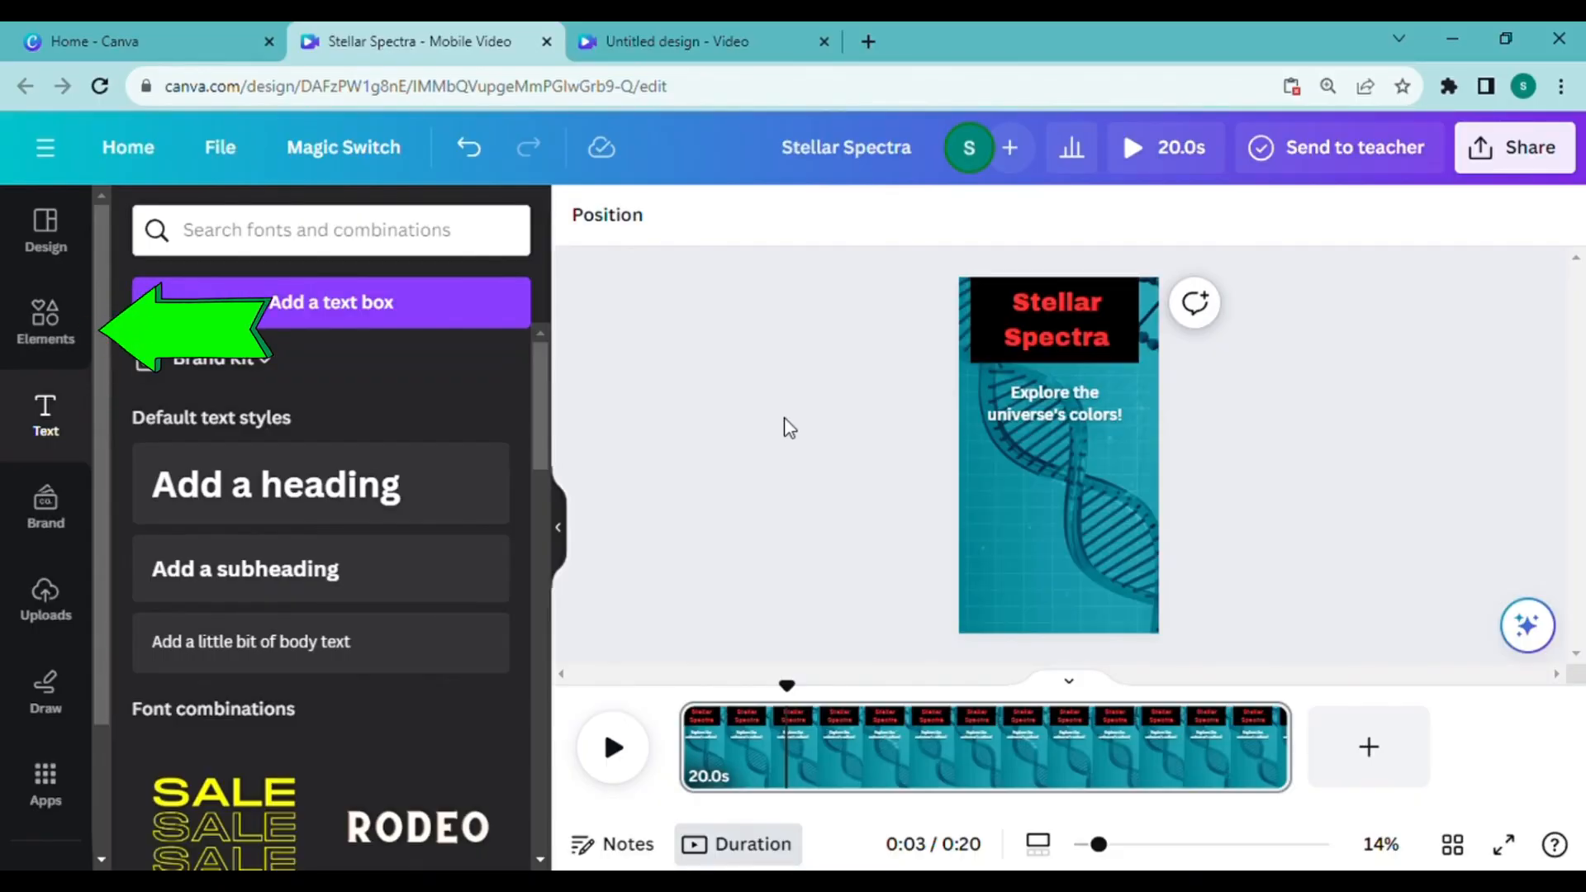
Step: Search the elements for "pointing up"
left_click(51, 328)
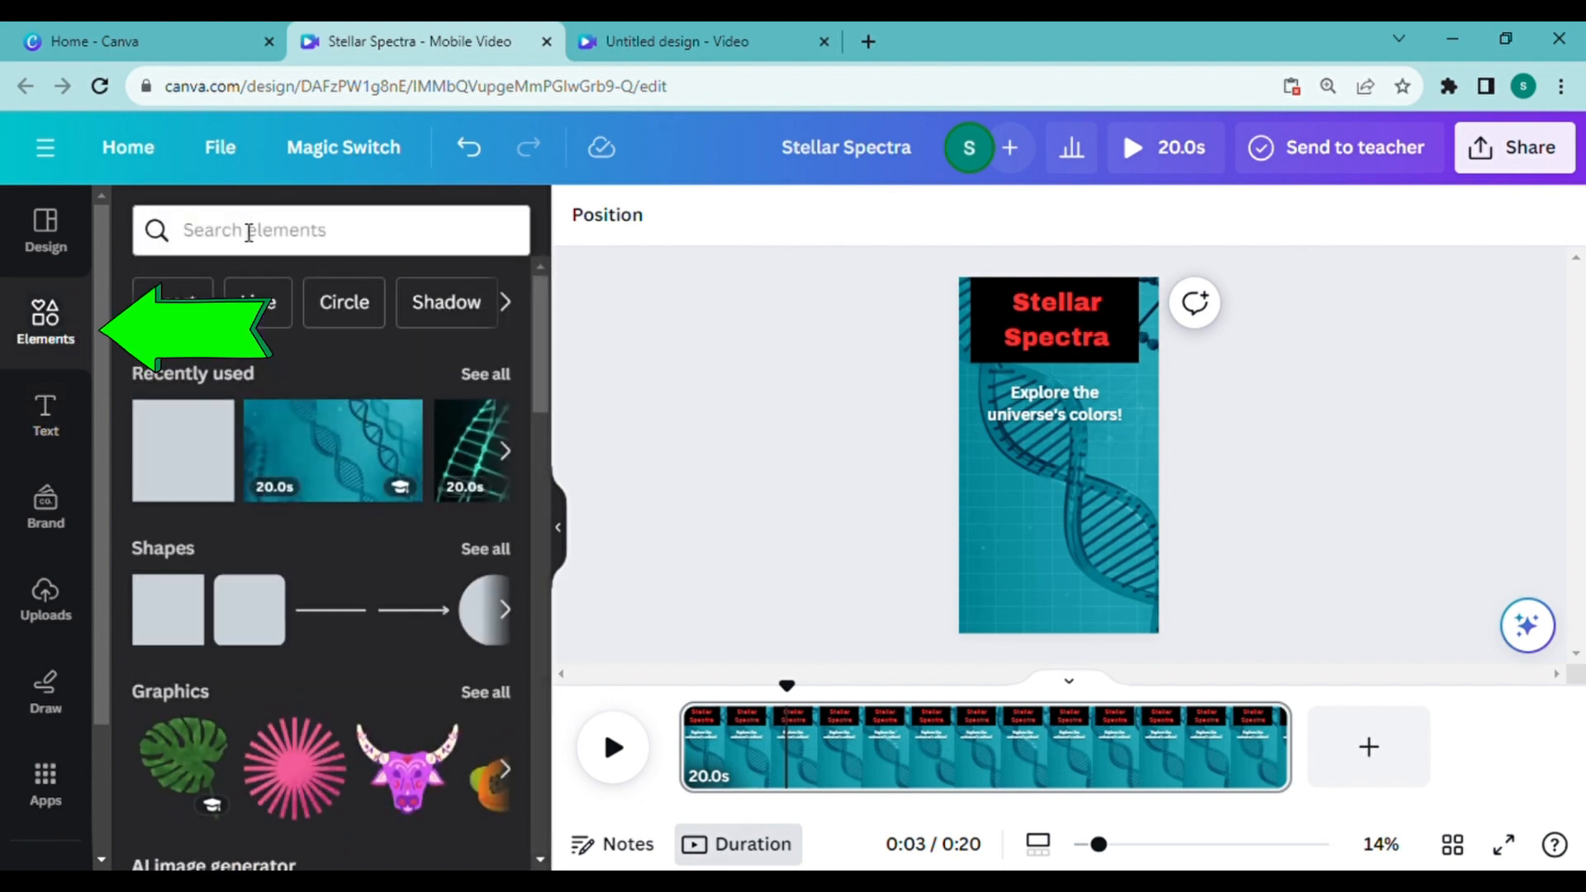
left_click(250, 241)
type("poi")
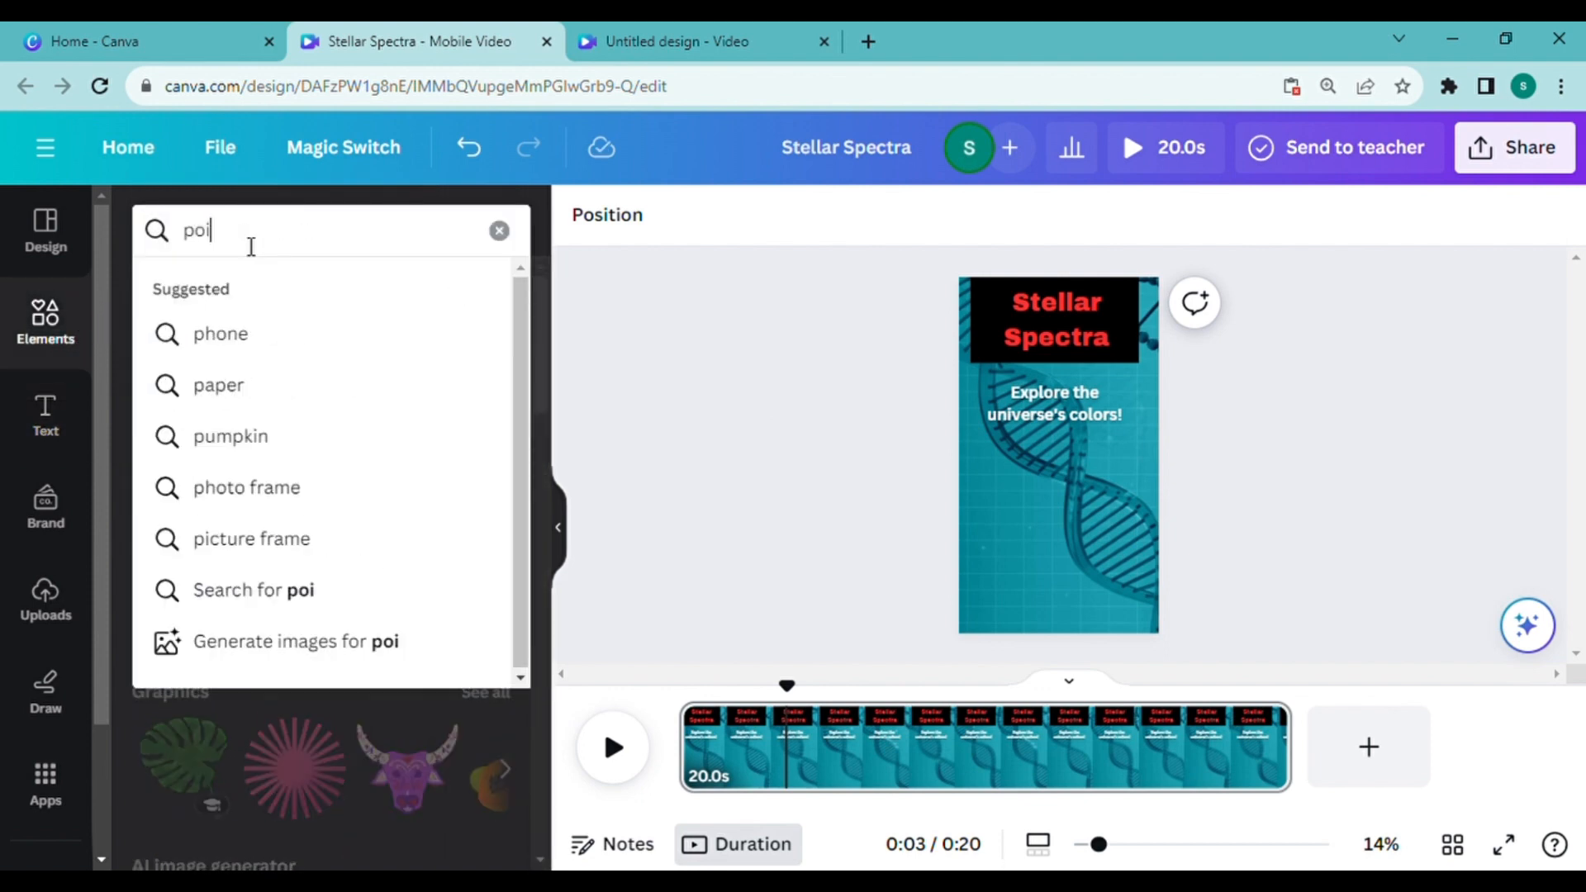
type("nting")
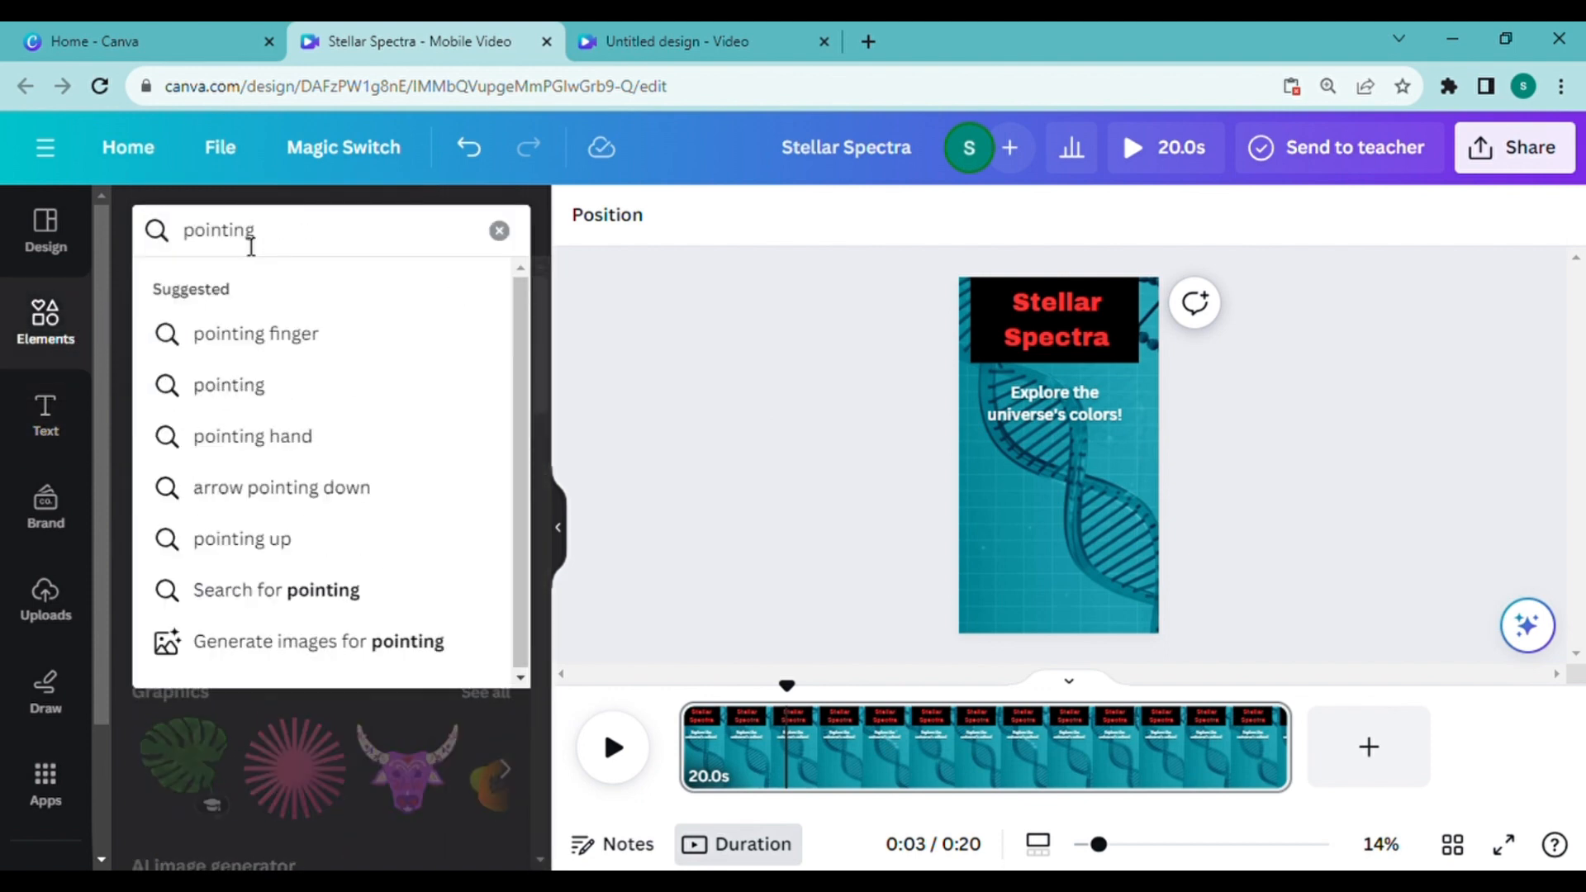
type(" up")
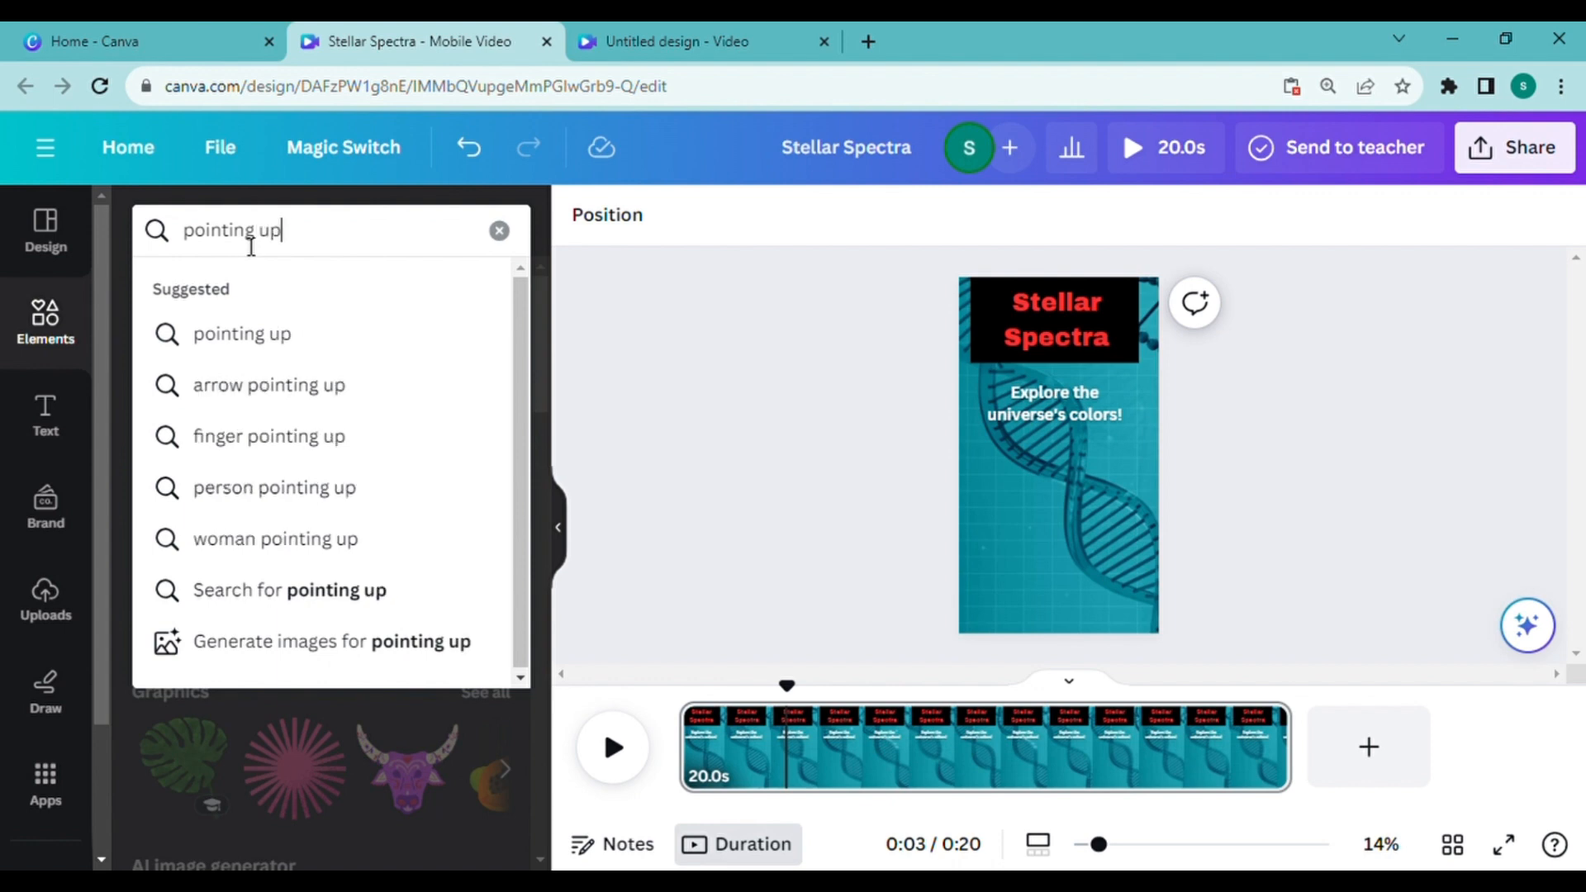
key("Return")
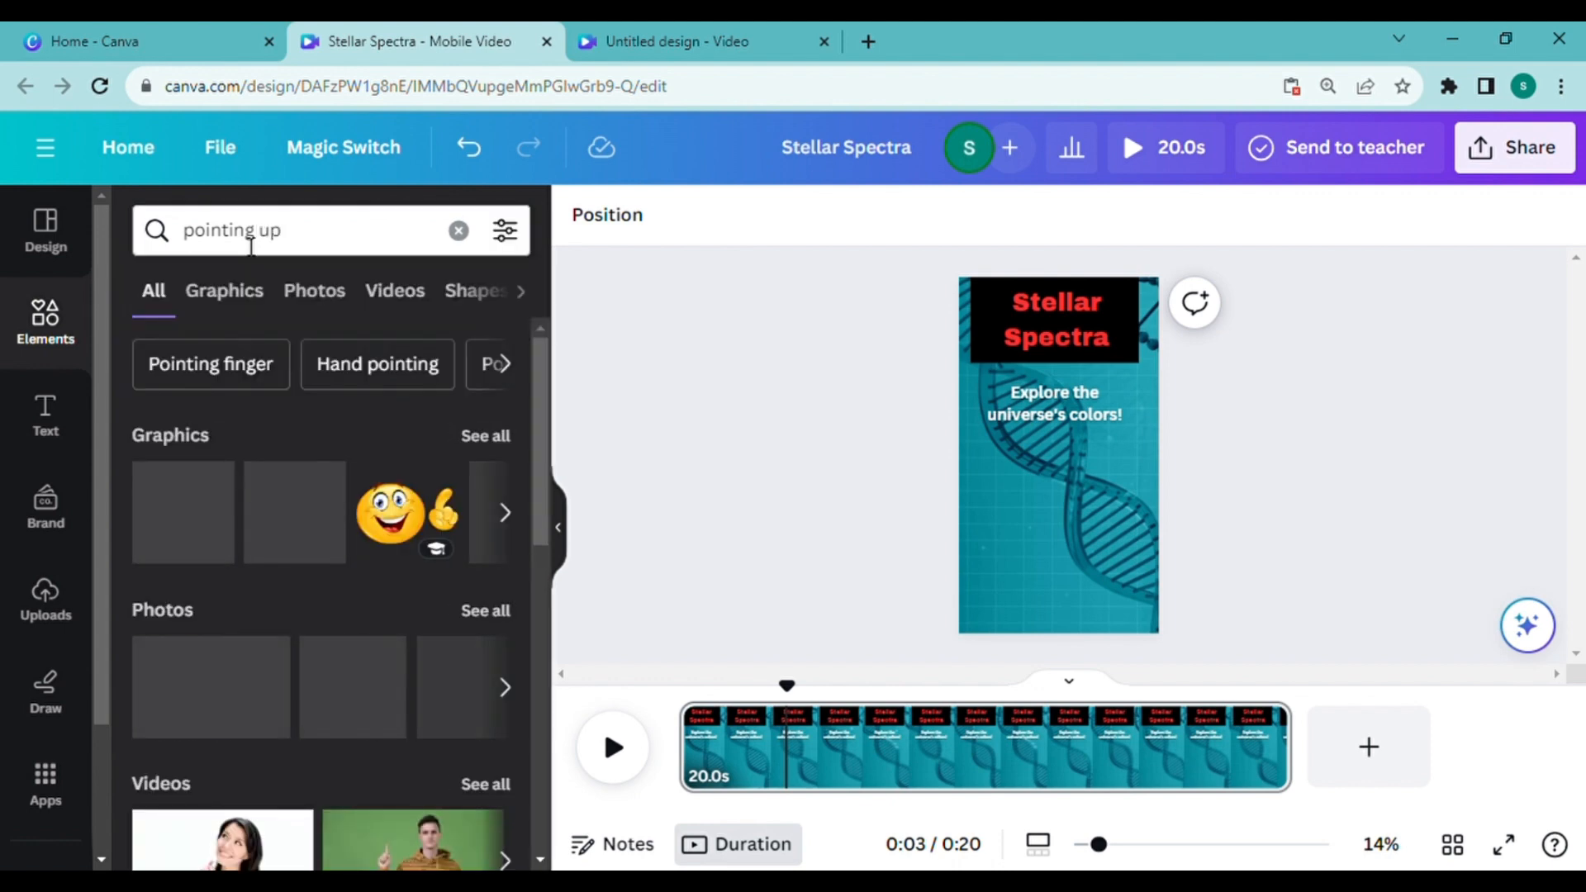
Step: Add the photo of the woman in a white sweater on a pink background and place it in the page's lower half
left_click(320, 295)
scroll(372, 578, "down", 10)
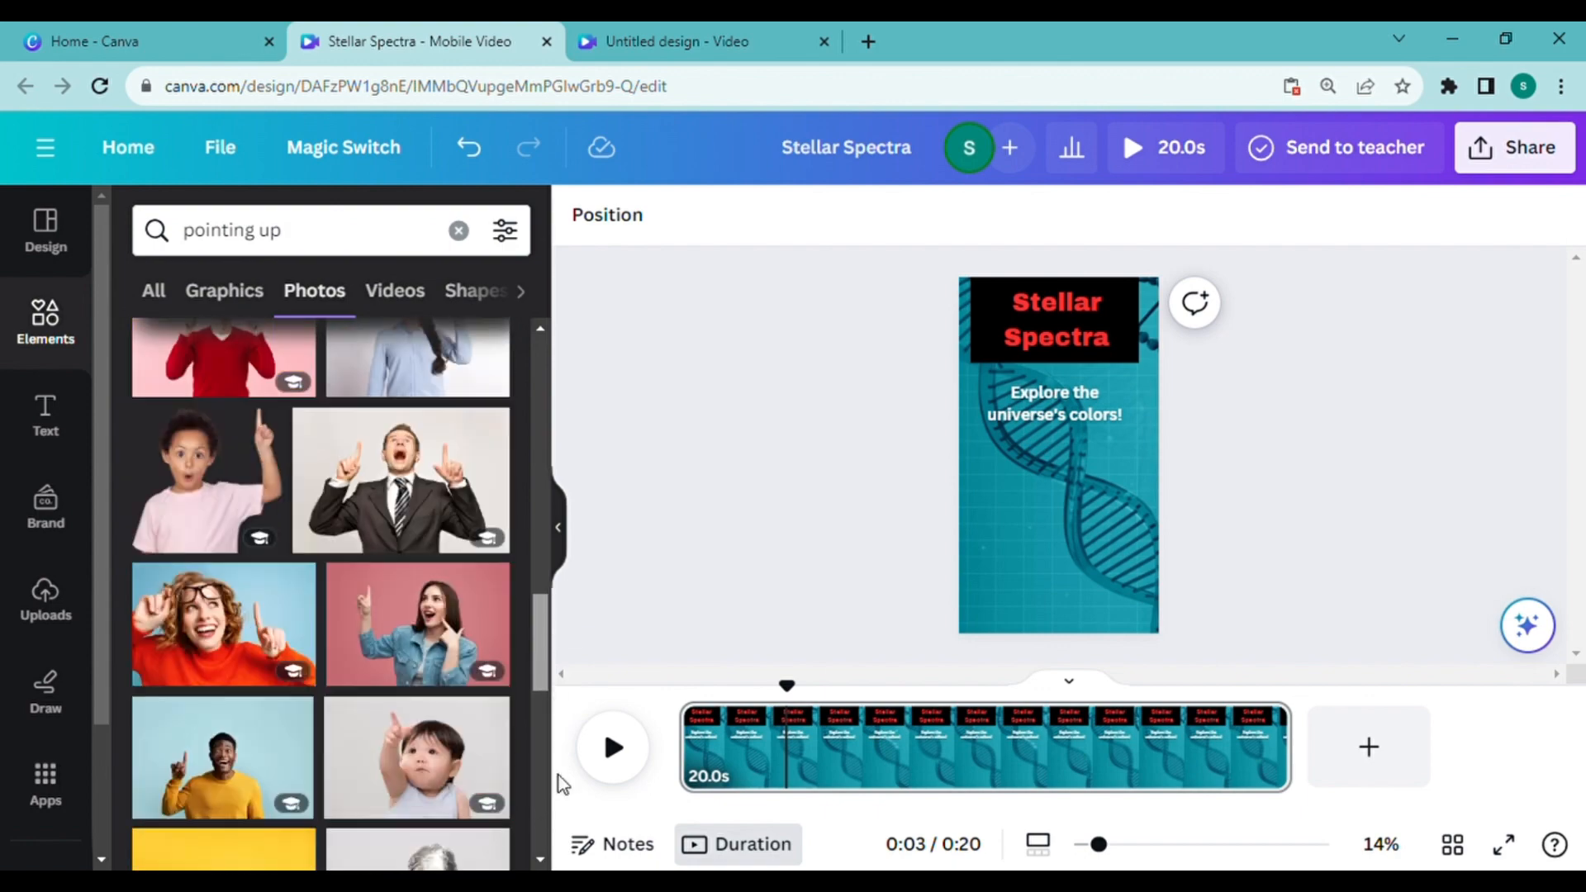
left_click_drag(568, 597, 541, 537)
left_click(438, 505)
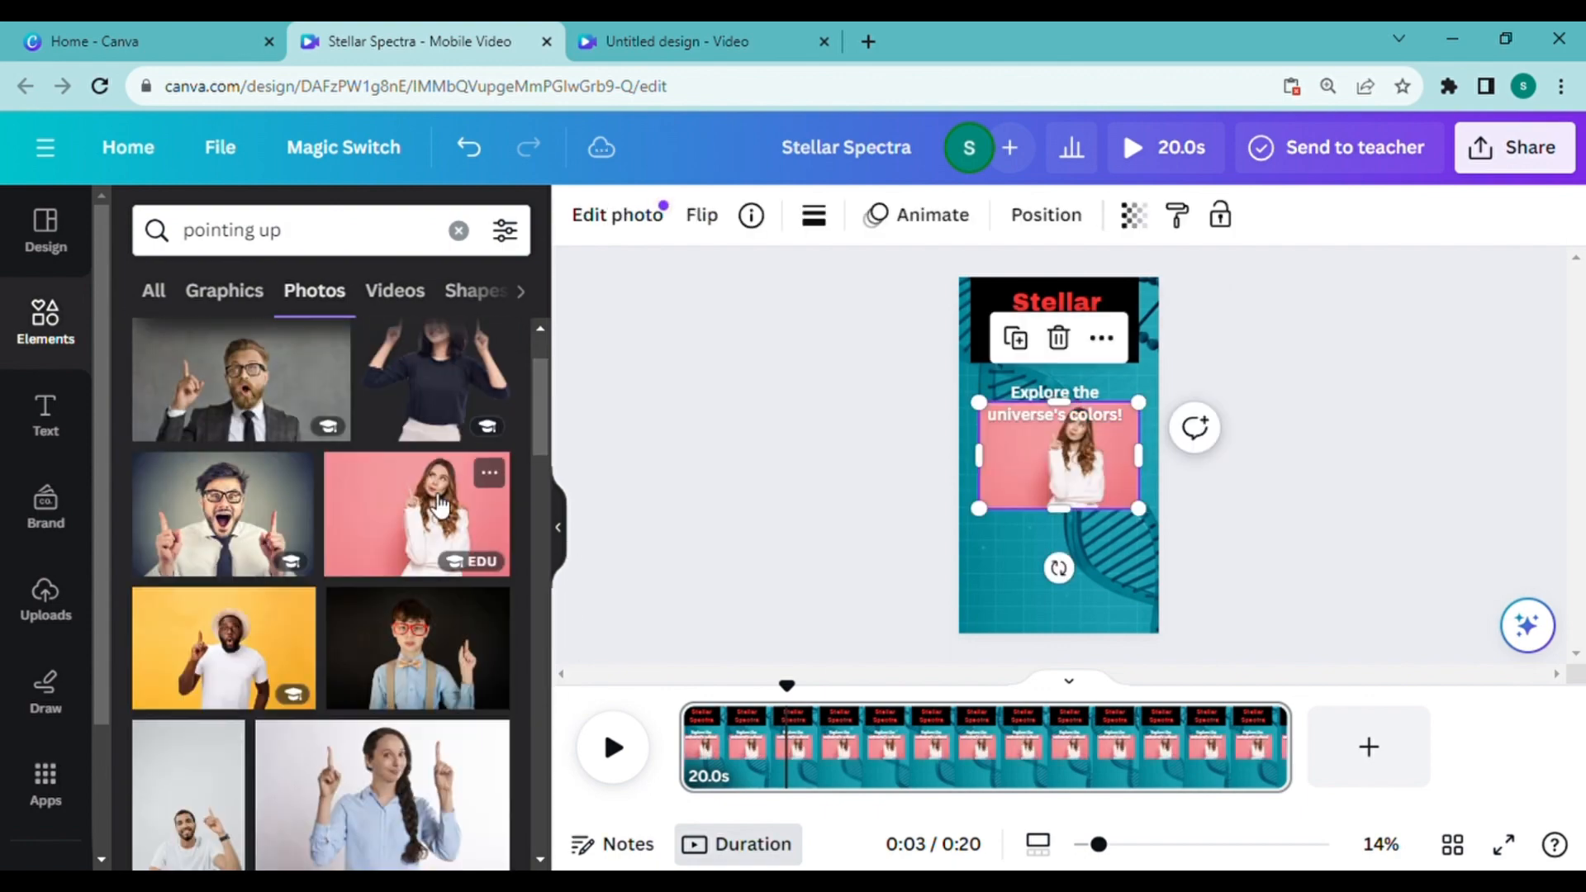
left_click_drag(1066, 460, 1066, 524)
Step: Remove the photo's background, then enlarge the woman's cutout and align it with the bottom of the page
left_click(634, 223)
left_click(184, 409)
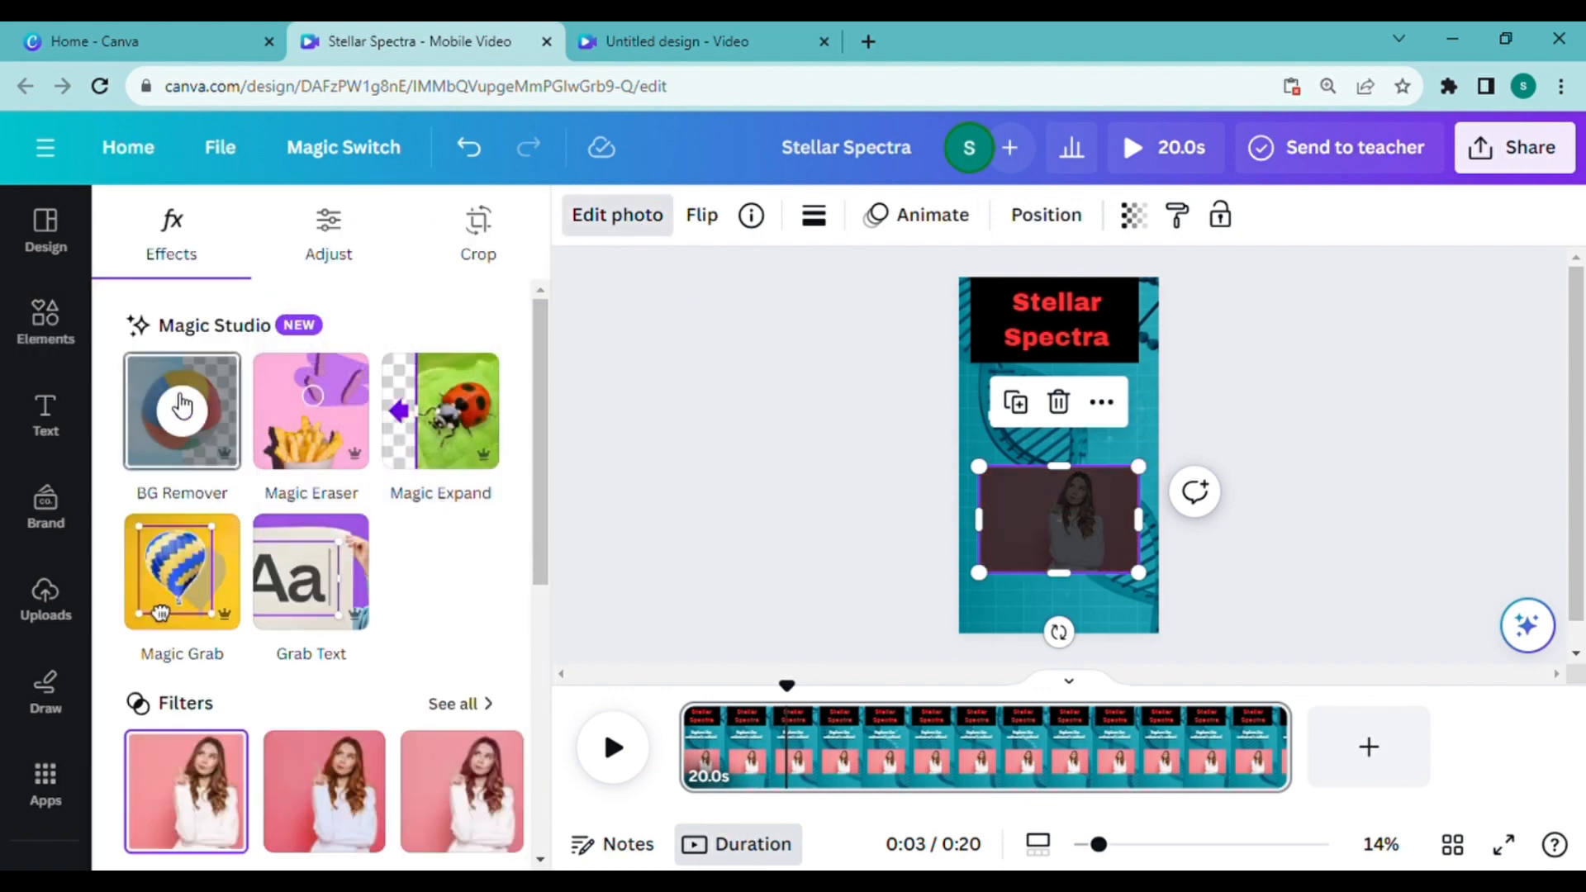
left_click_drag(1143, 471, 1204, 429)
left_click_drag(1052, 454, 1010, 496)
mouse_move(949, 484)
left_mouse_down()
mouse_move(921, 467)
mouse_move(920, 487)
left_mouse_up()
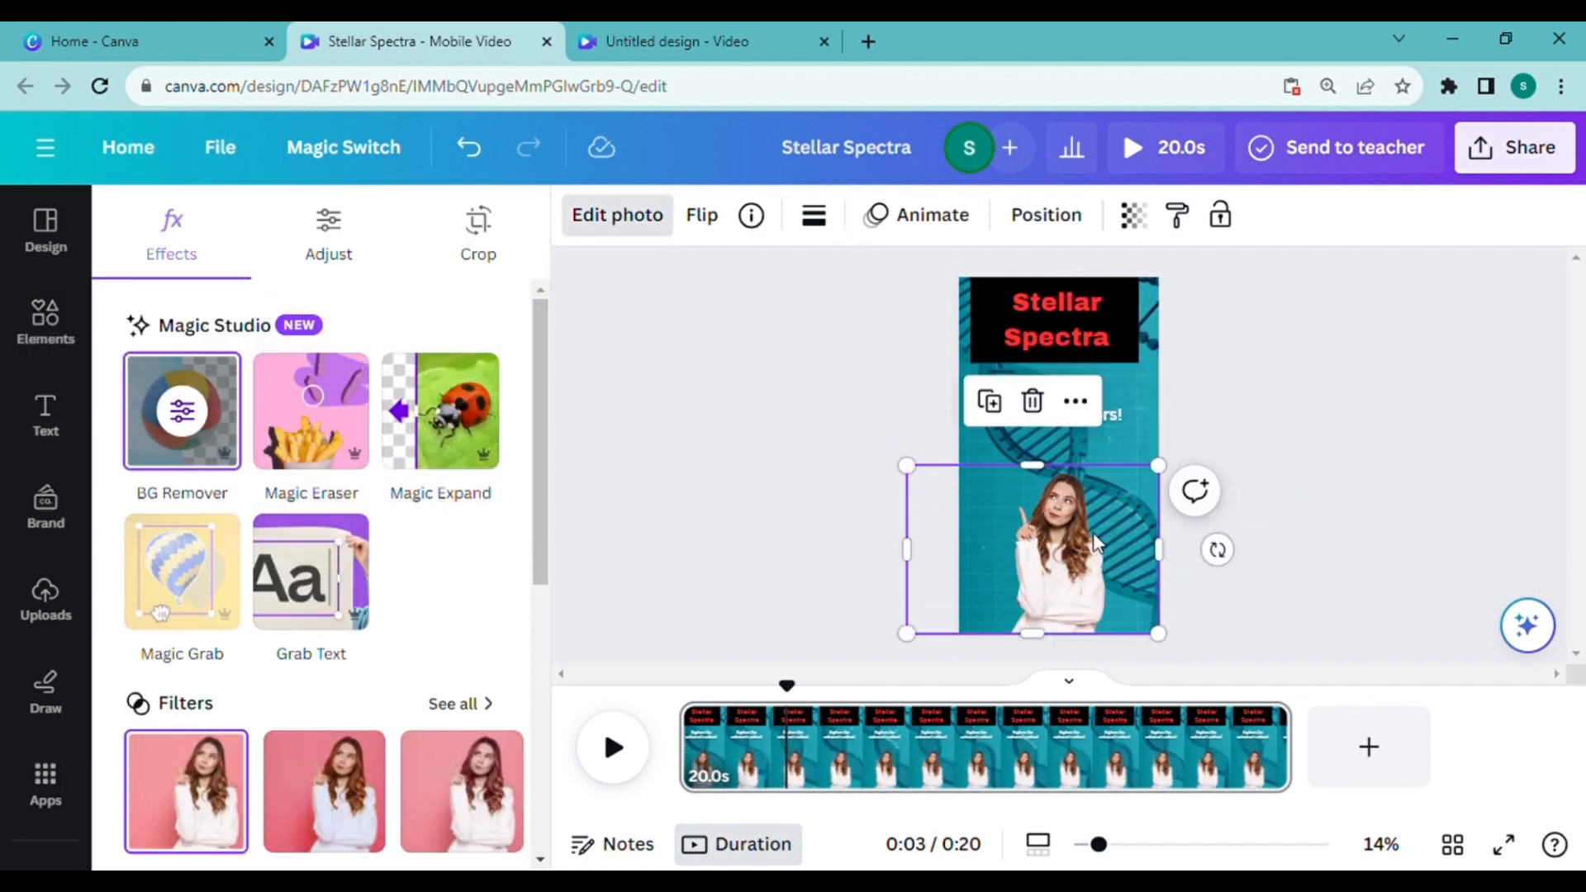
Step: Add a subheading above the woman with the pasted question "What type of star is the hottest and appears blue in color?" at size 66
left_click(46, 413)
left_click(294, 570)
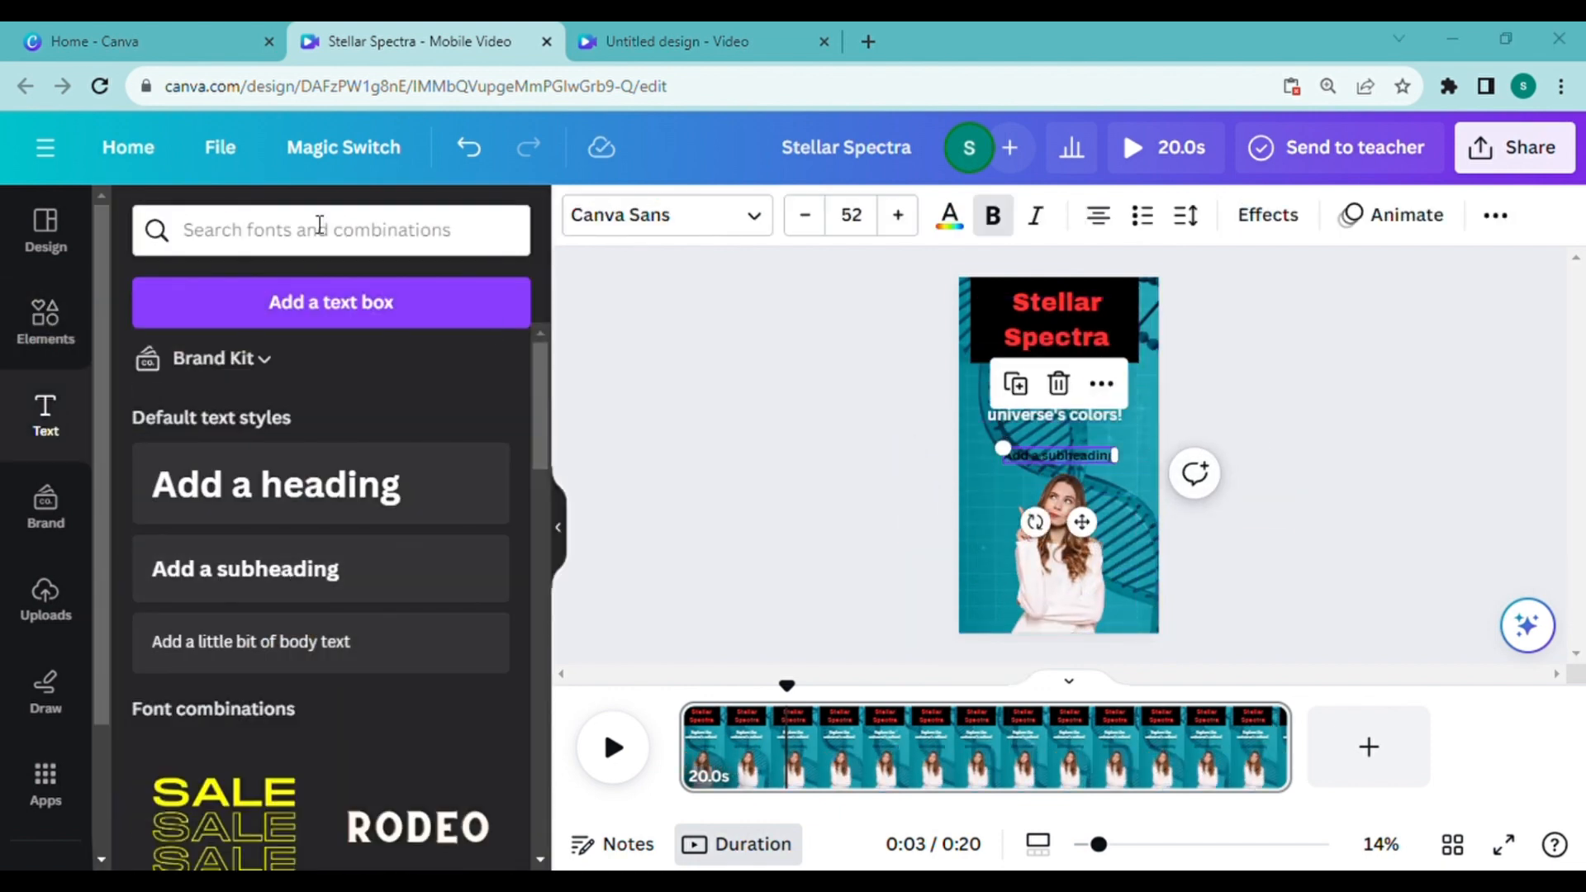
type("What type of star is the hottest and appears blue in color?")
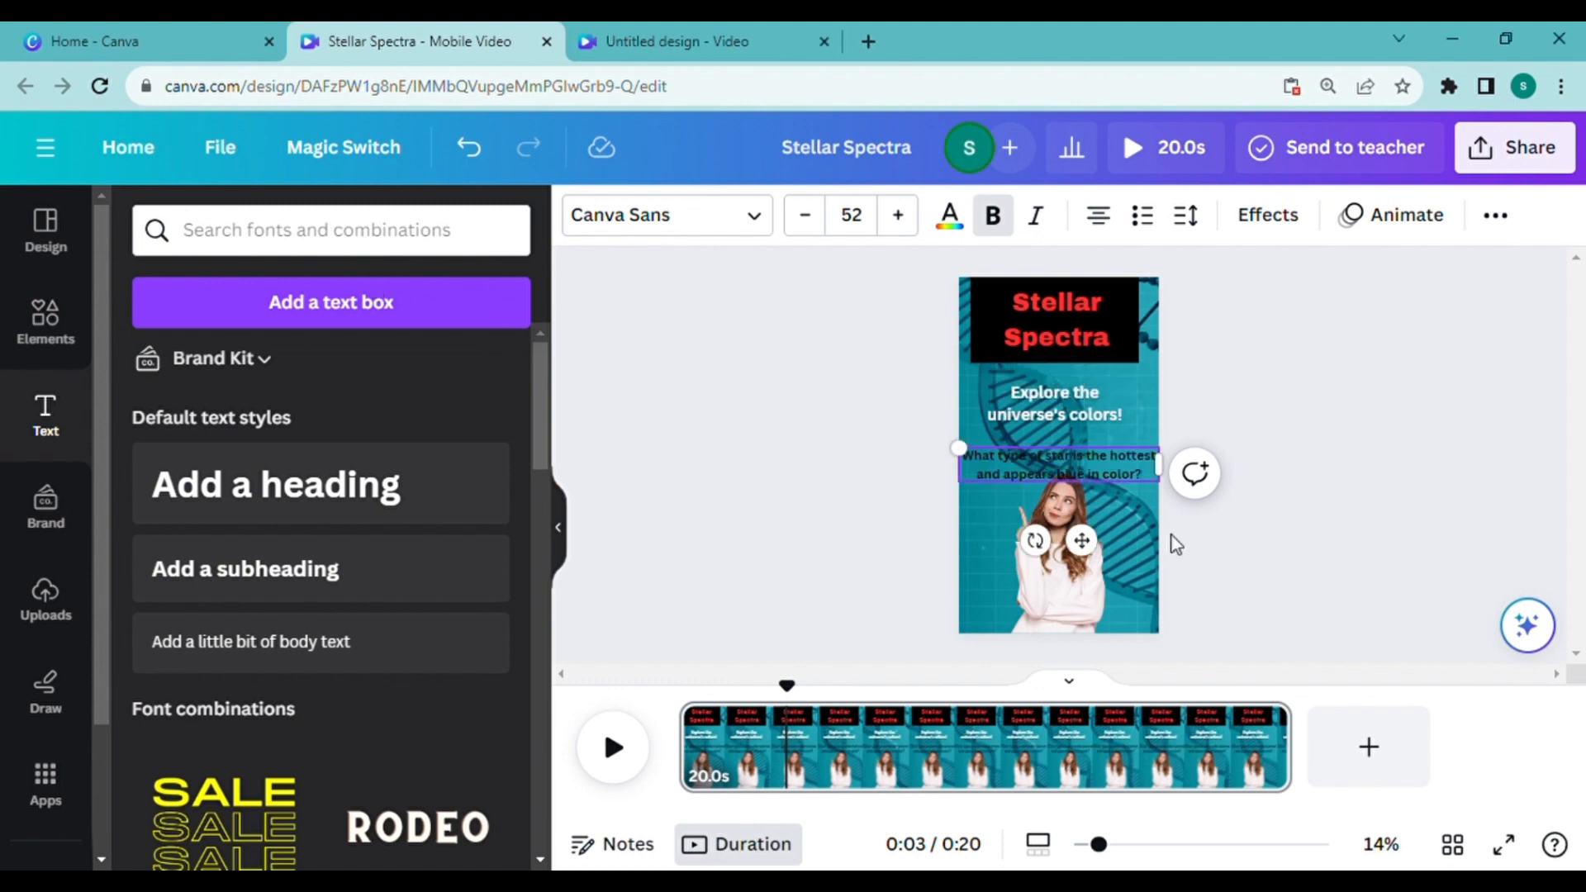
left_click(898, 215)
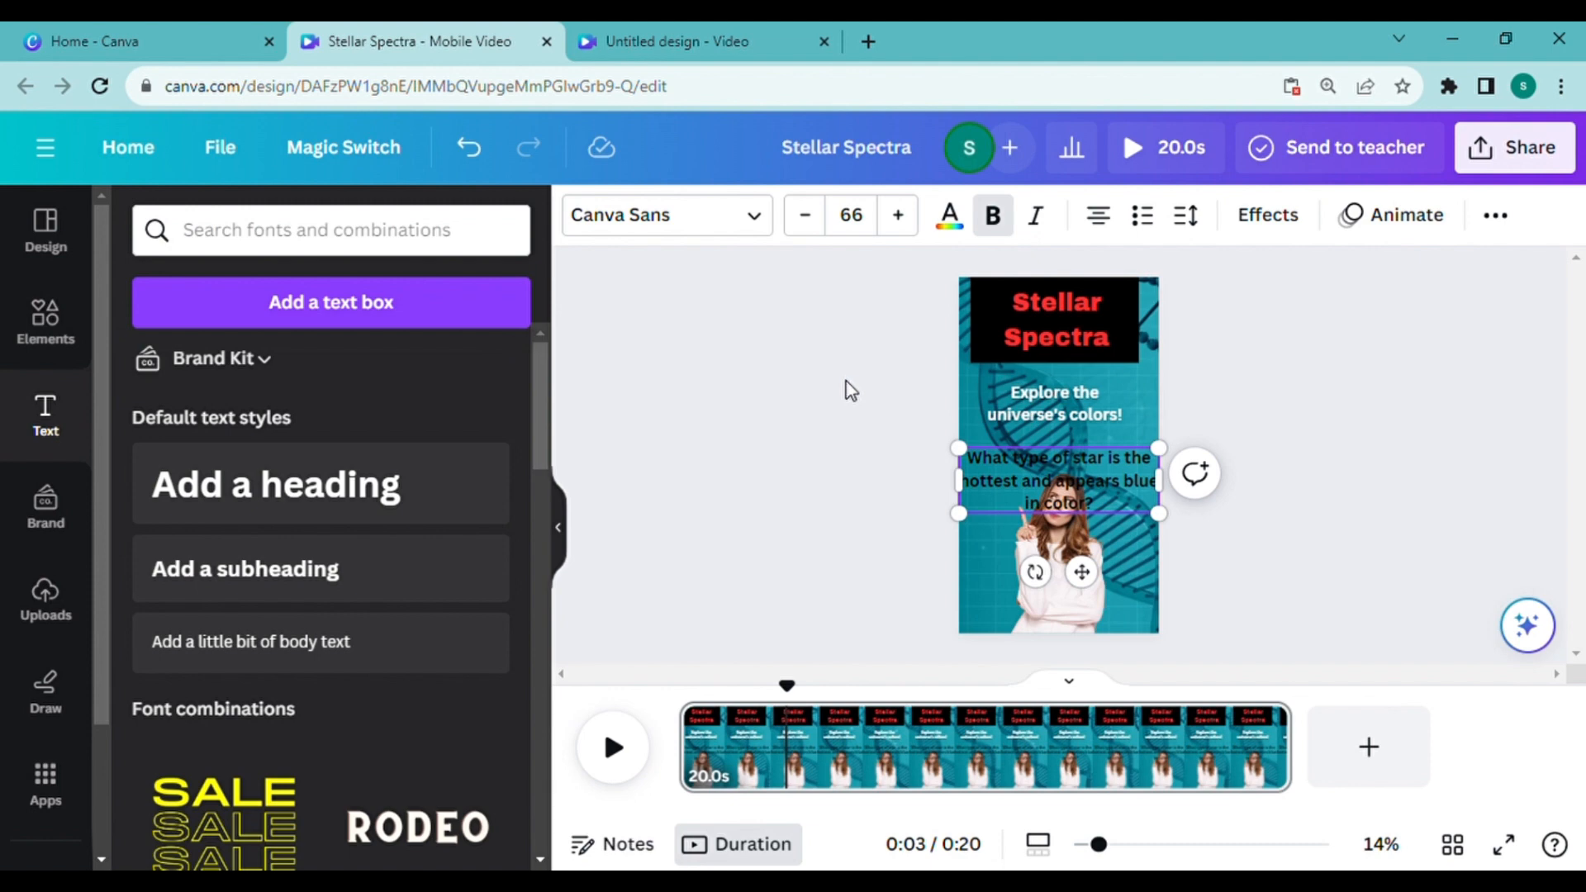
Step: Apply the Background text effect to the question in the custom green #8FB414
left_click(1269, 215)
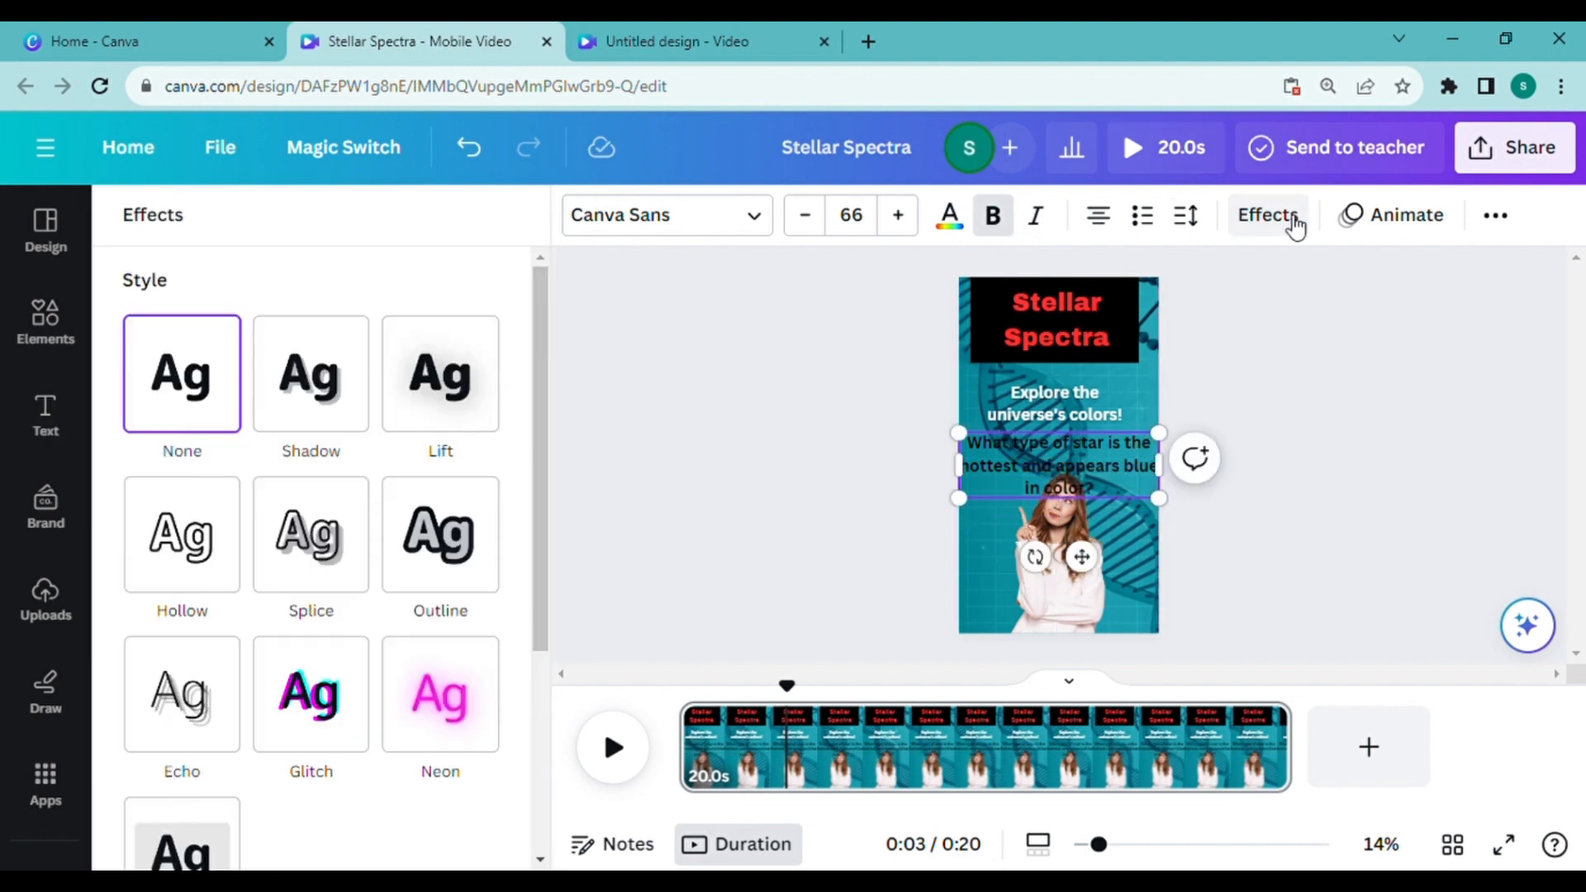
scroll(549, 485, "down", 4)
left_click(220, 532)
scroll(549, 630, "down", 2)
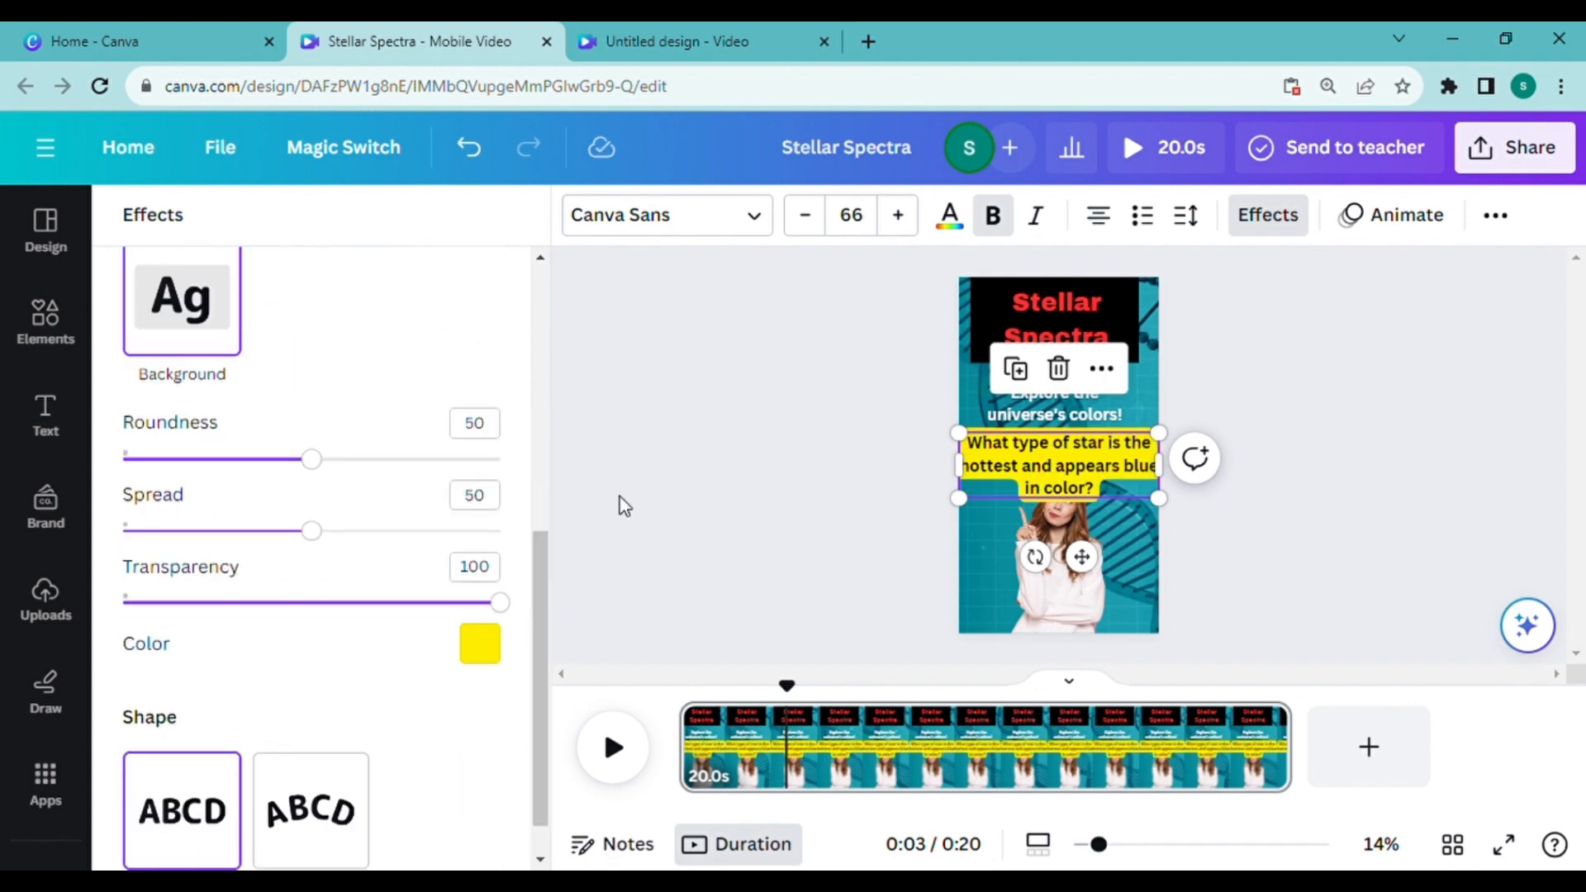
left_click(480, 644)
left_click(209, 414)
left_click(330, 425)
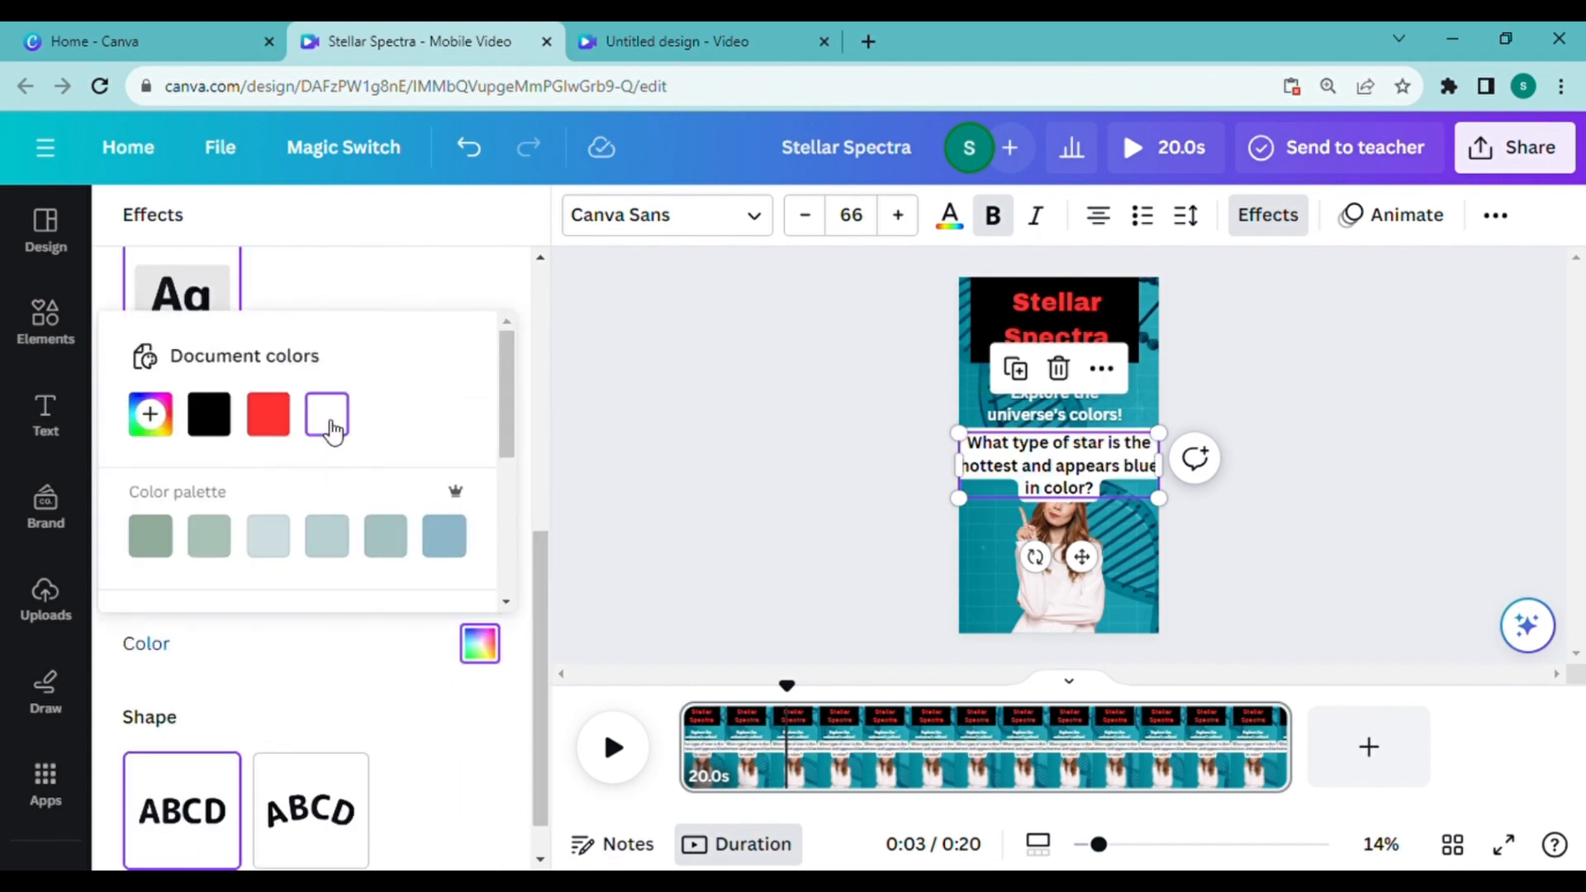
left_click(149, 414)
left_click(464, 514)
left_click_drag(356, 632, 237, 639)
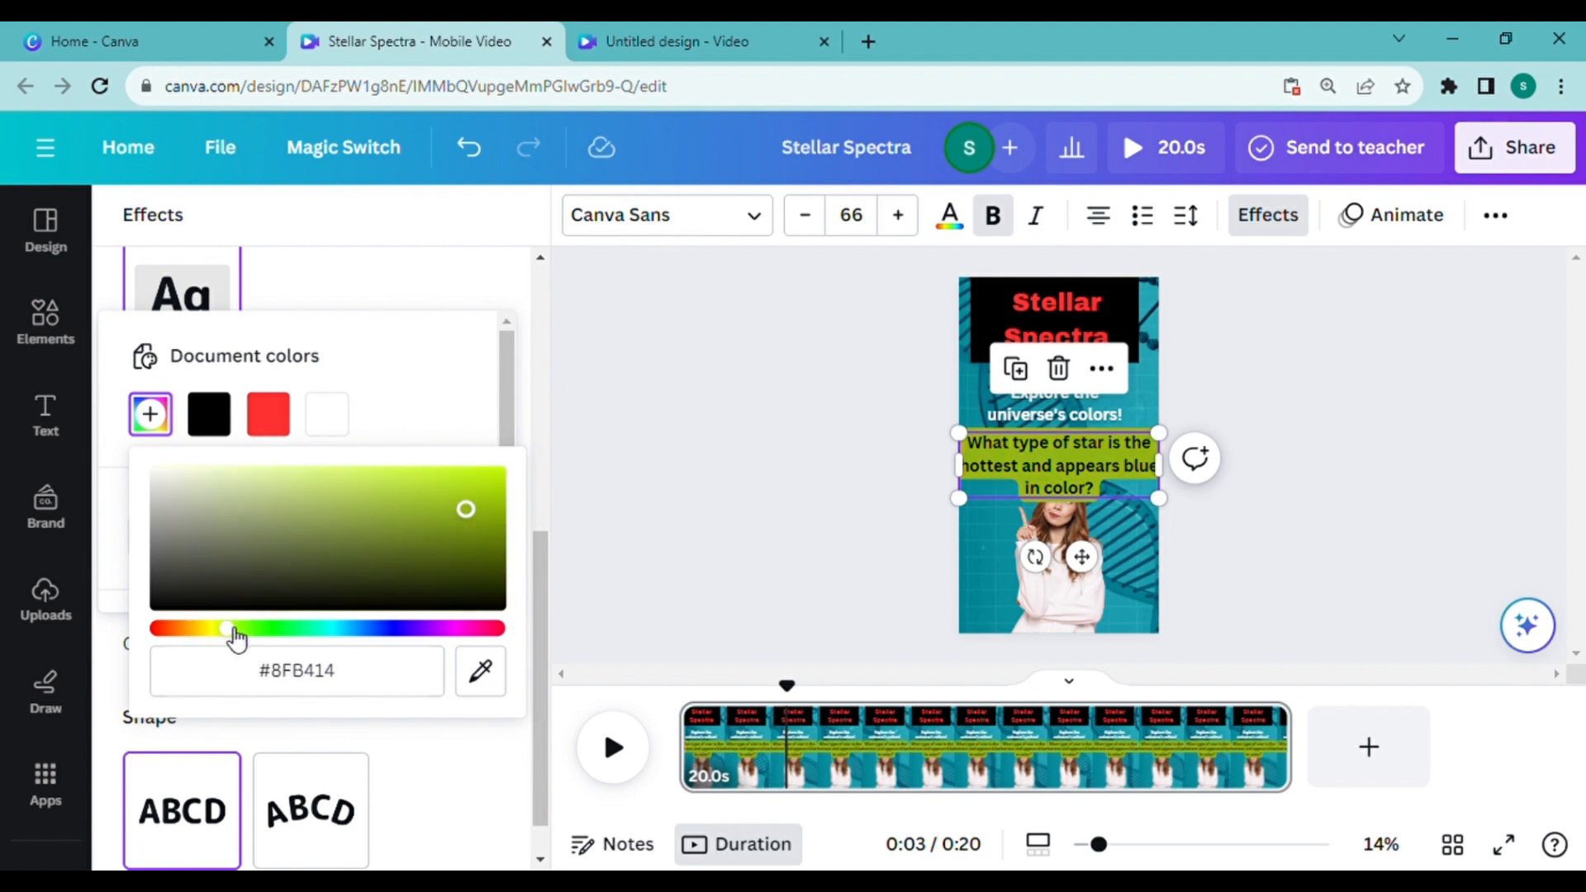
left_click(581, 463)
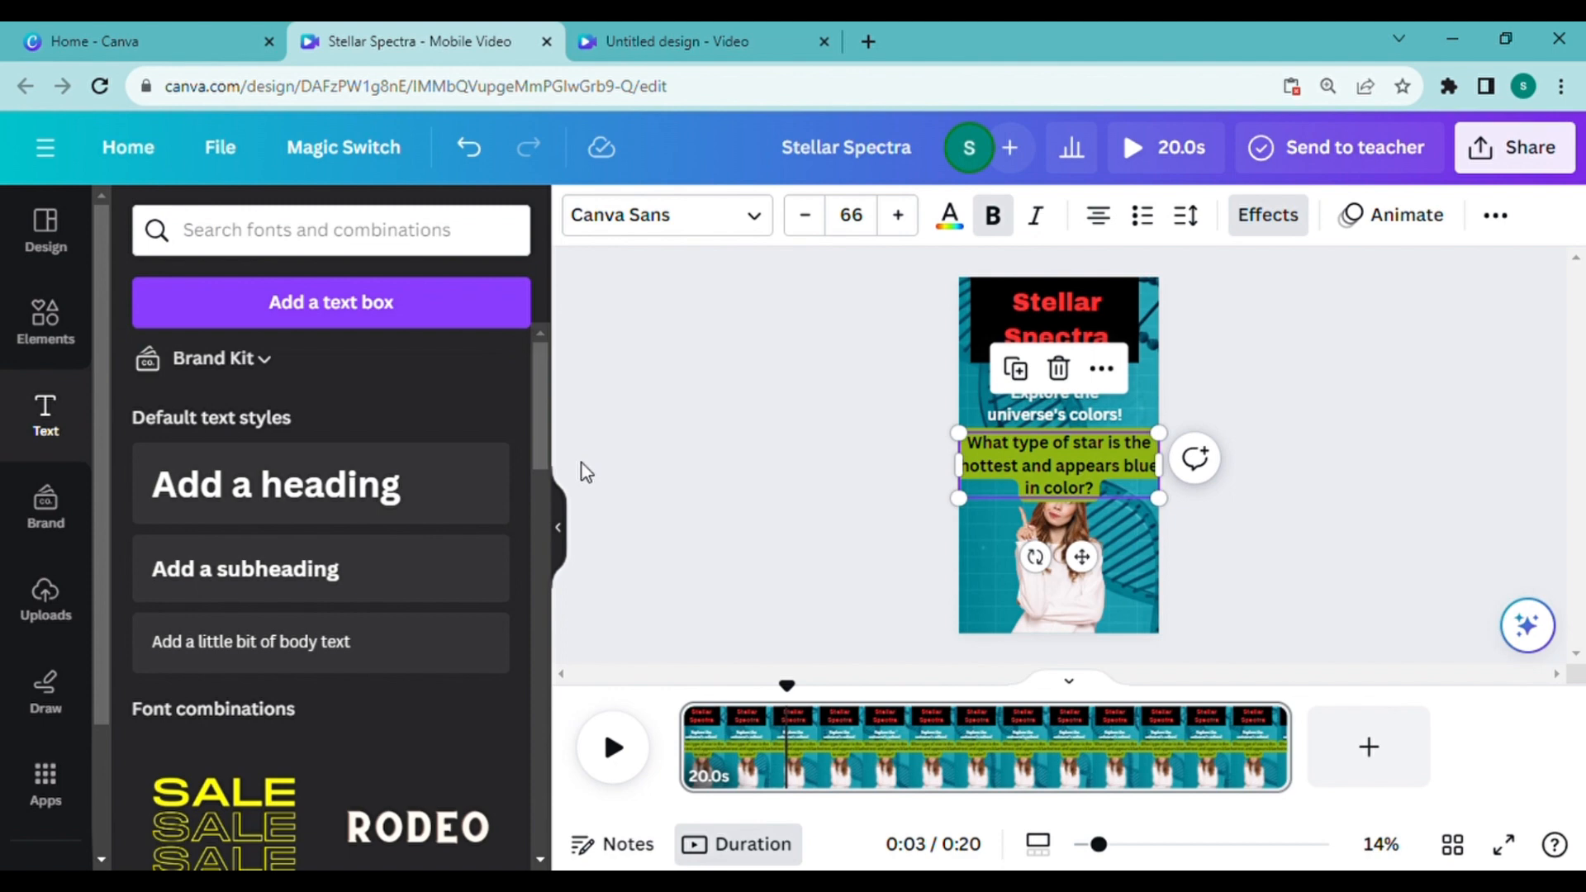
left_click(1167, 541)
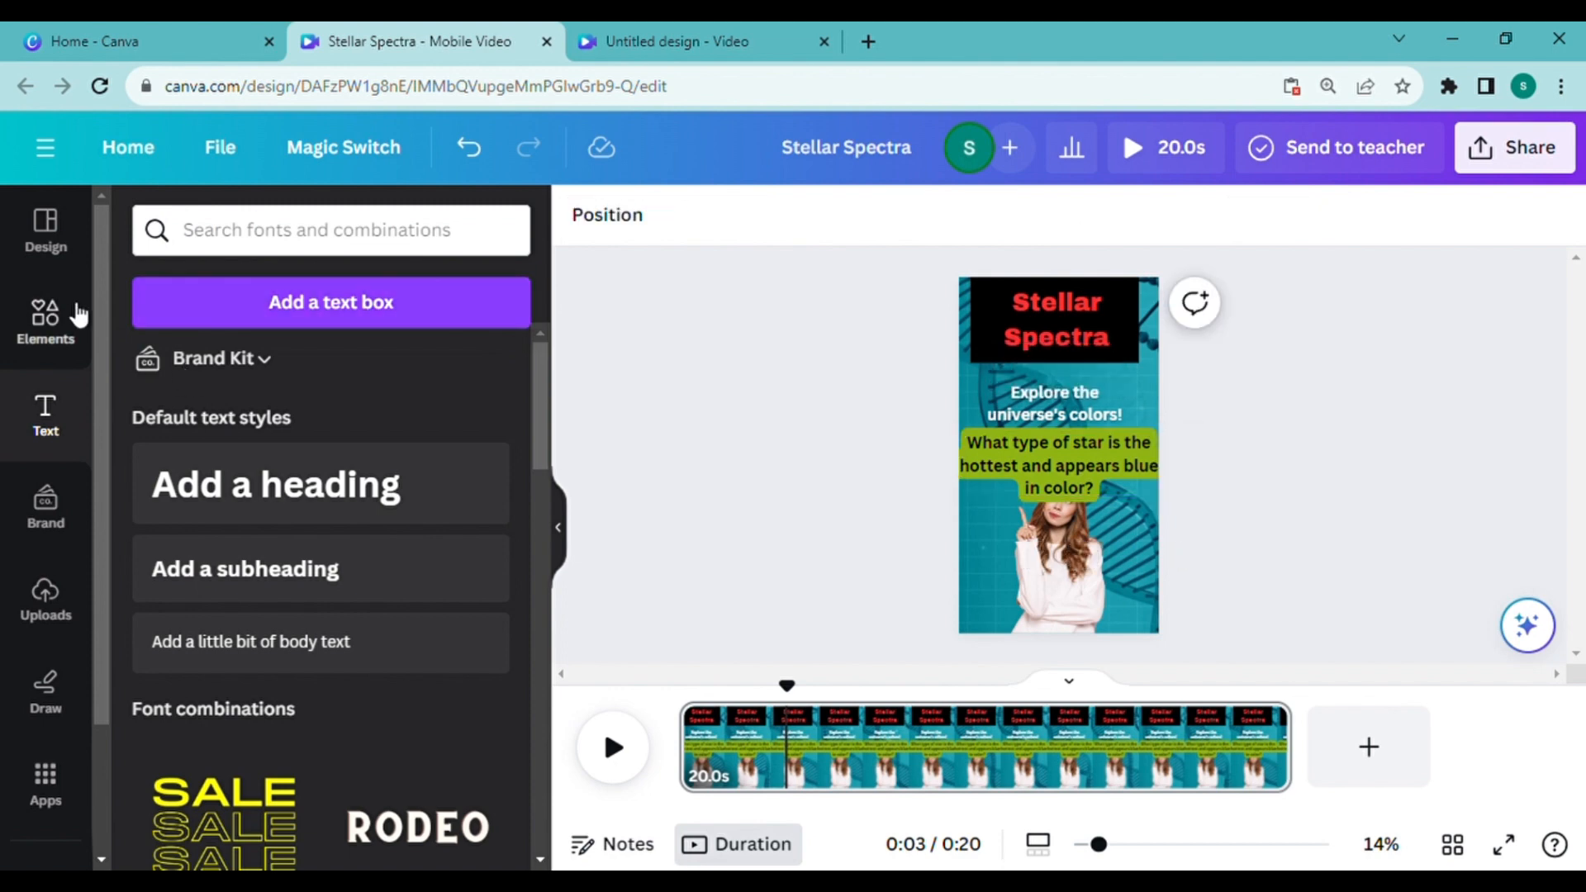
Step: Add a red rounded rectangle from the shapes and flatten it into a bar over the woman, just below the question
left_click(46, 314)
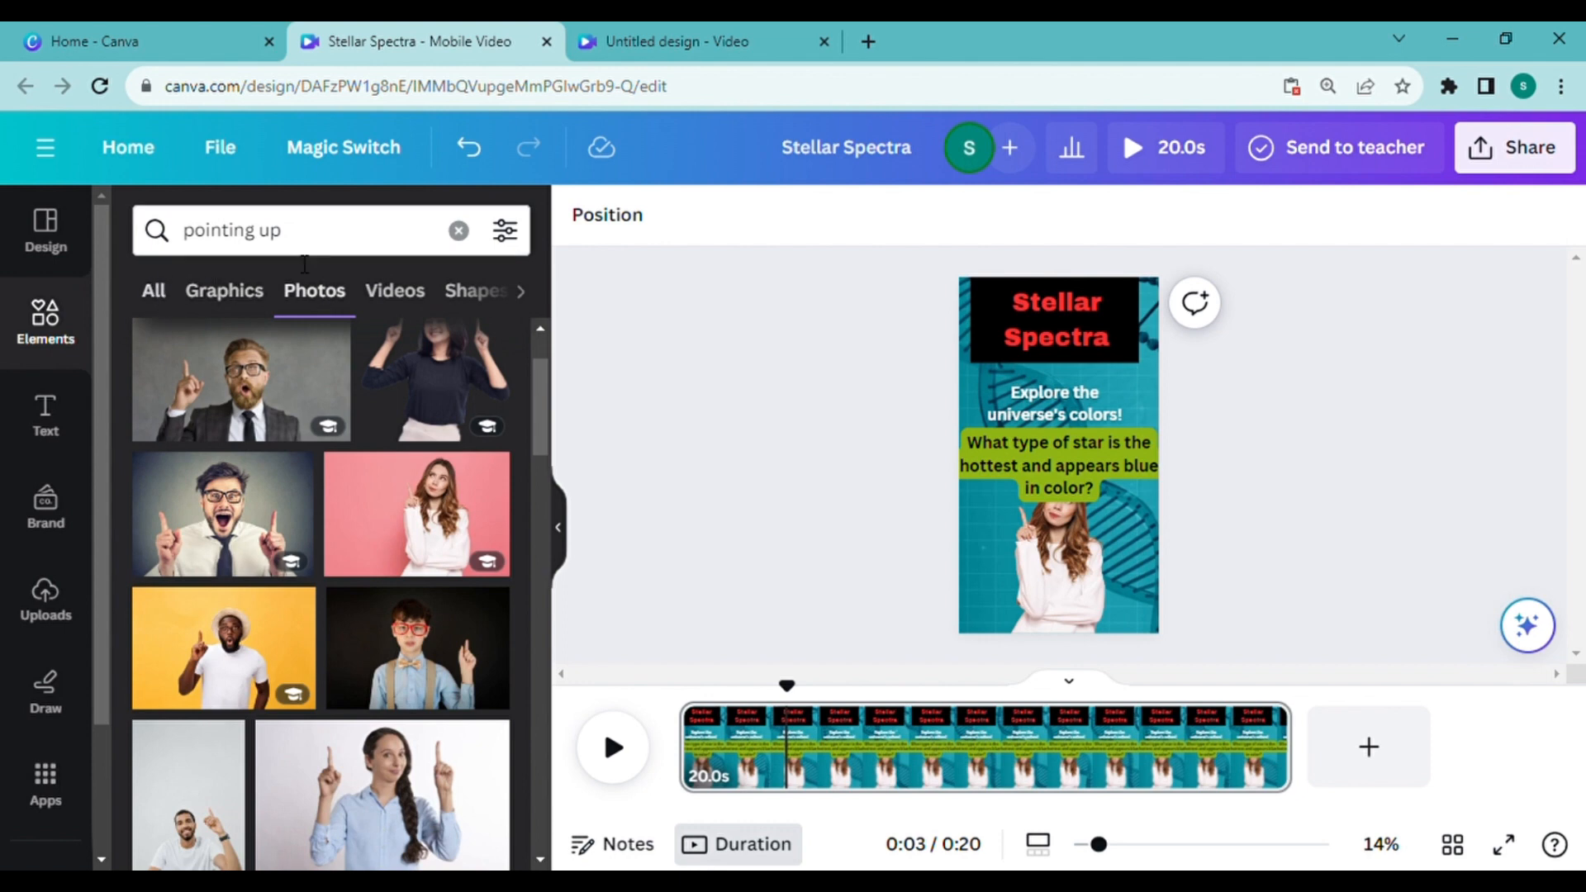
left_click(459, 231)
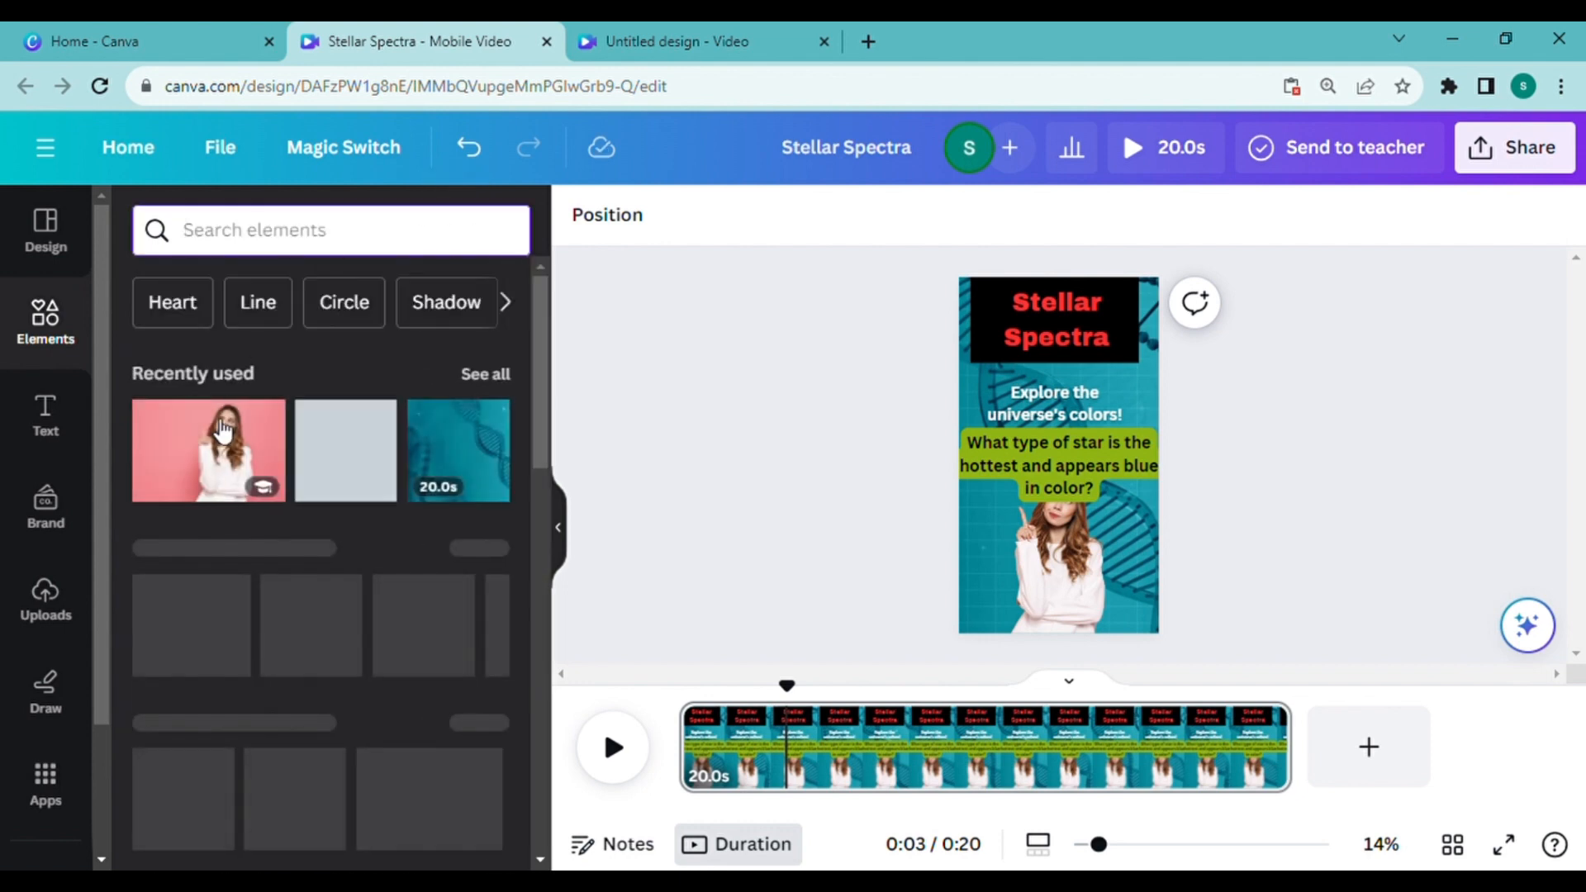
left_click(242, 607)
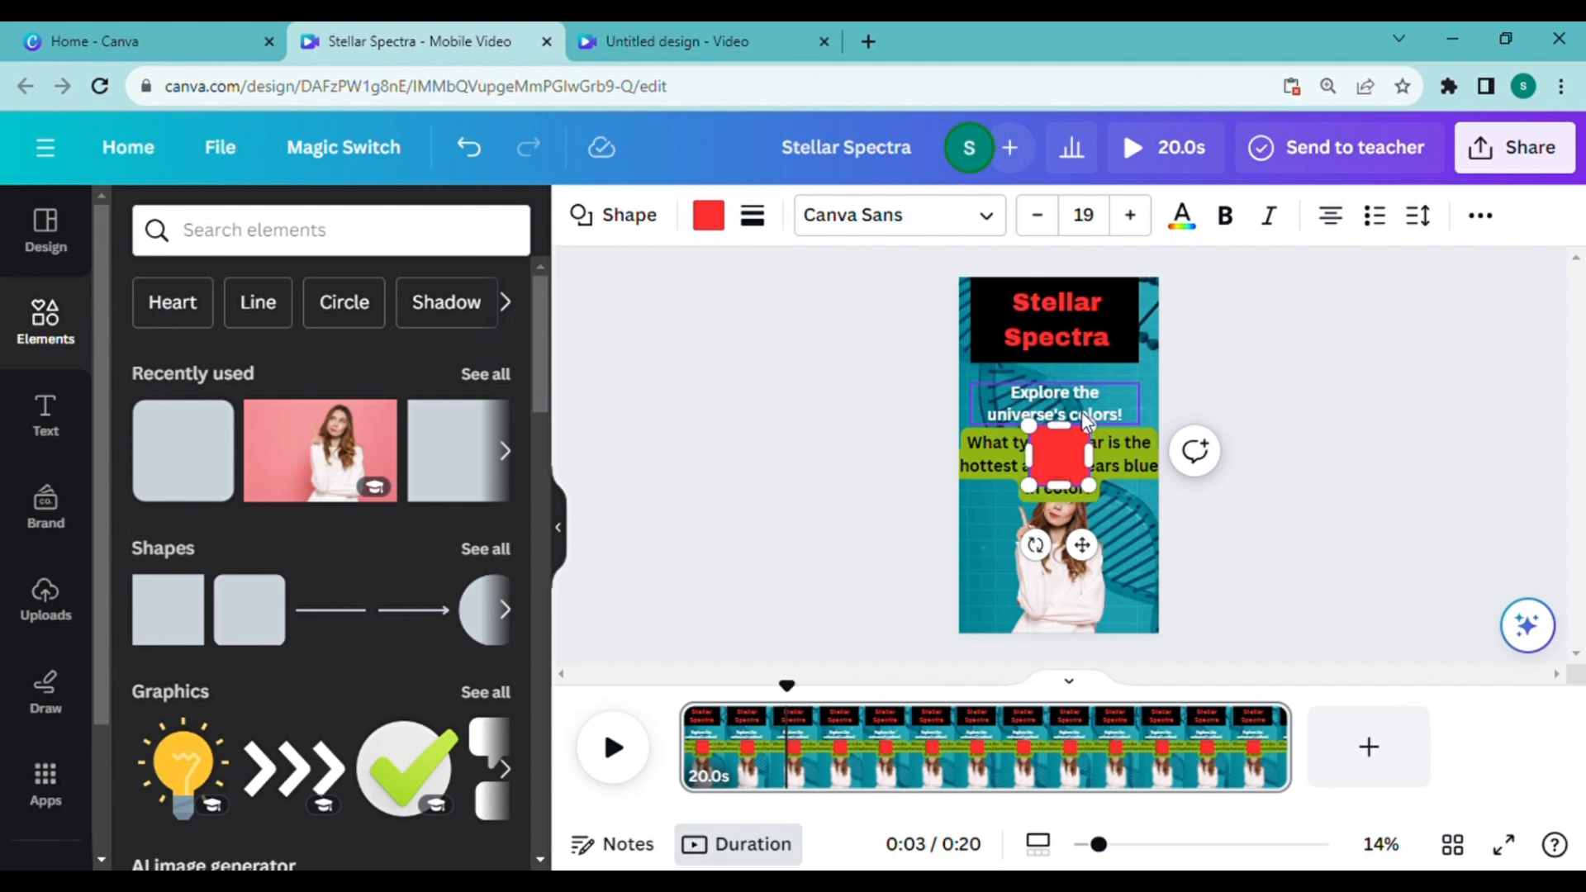
left_click_drag(1075, 468, 1021, 519)
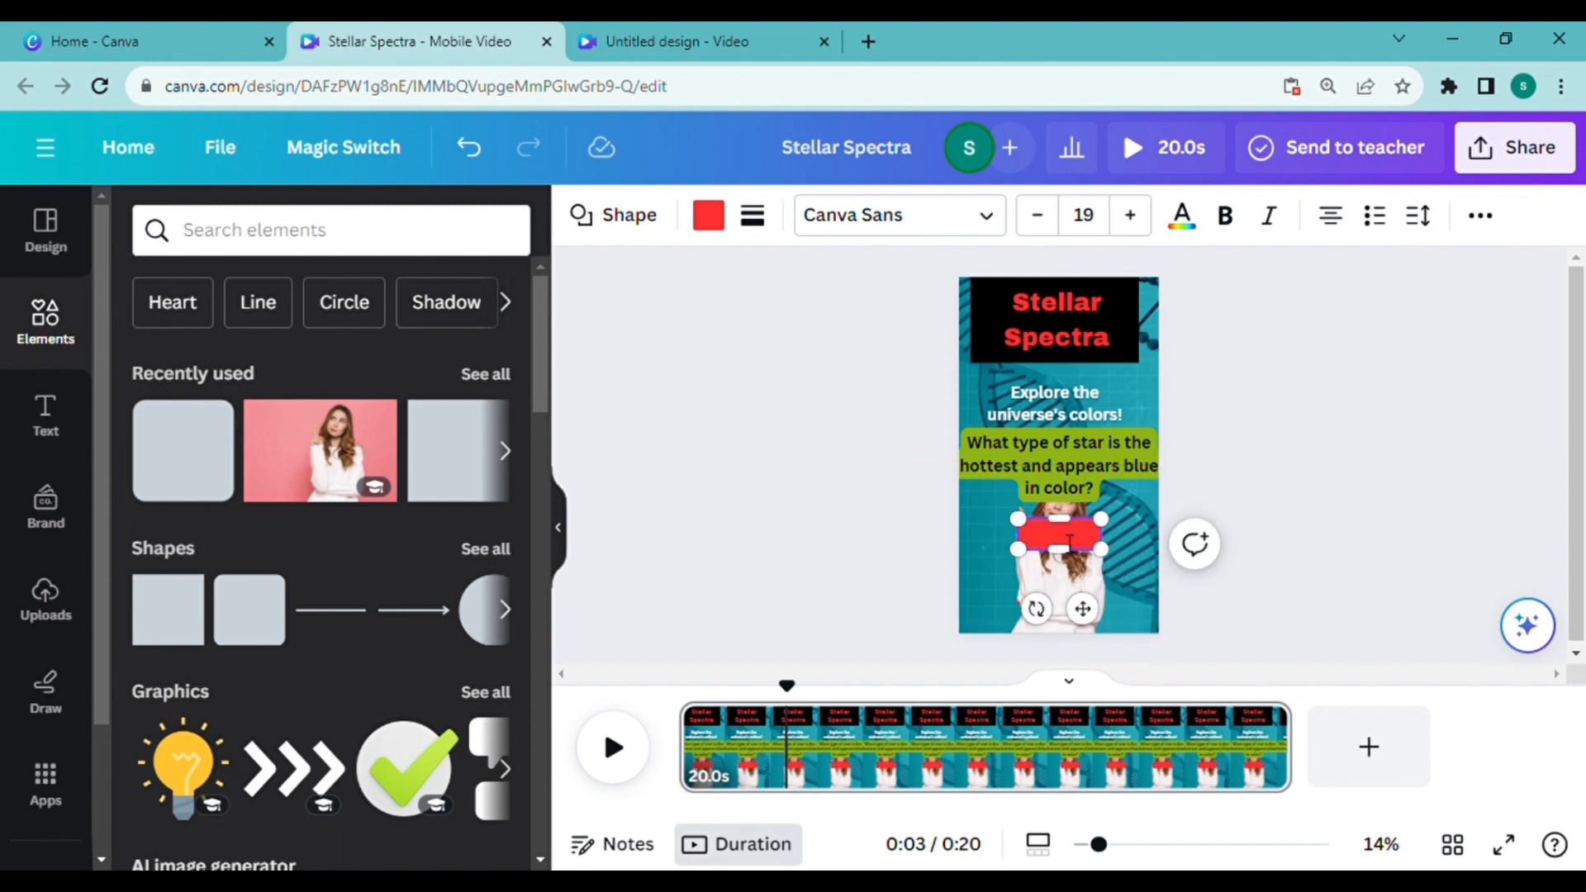
Step: Duplicate the bar to make three evenly stacked bars over the woman, and move the texts and bars up the page
right_click(1032, 533)
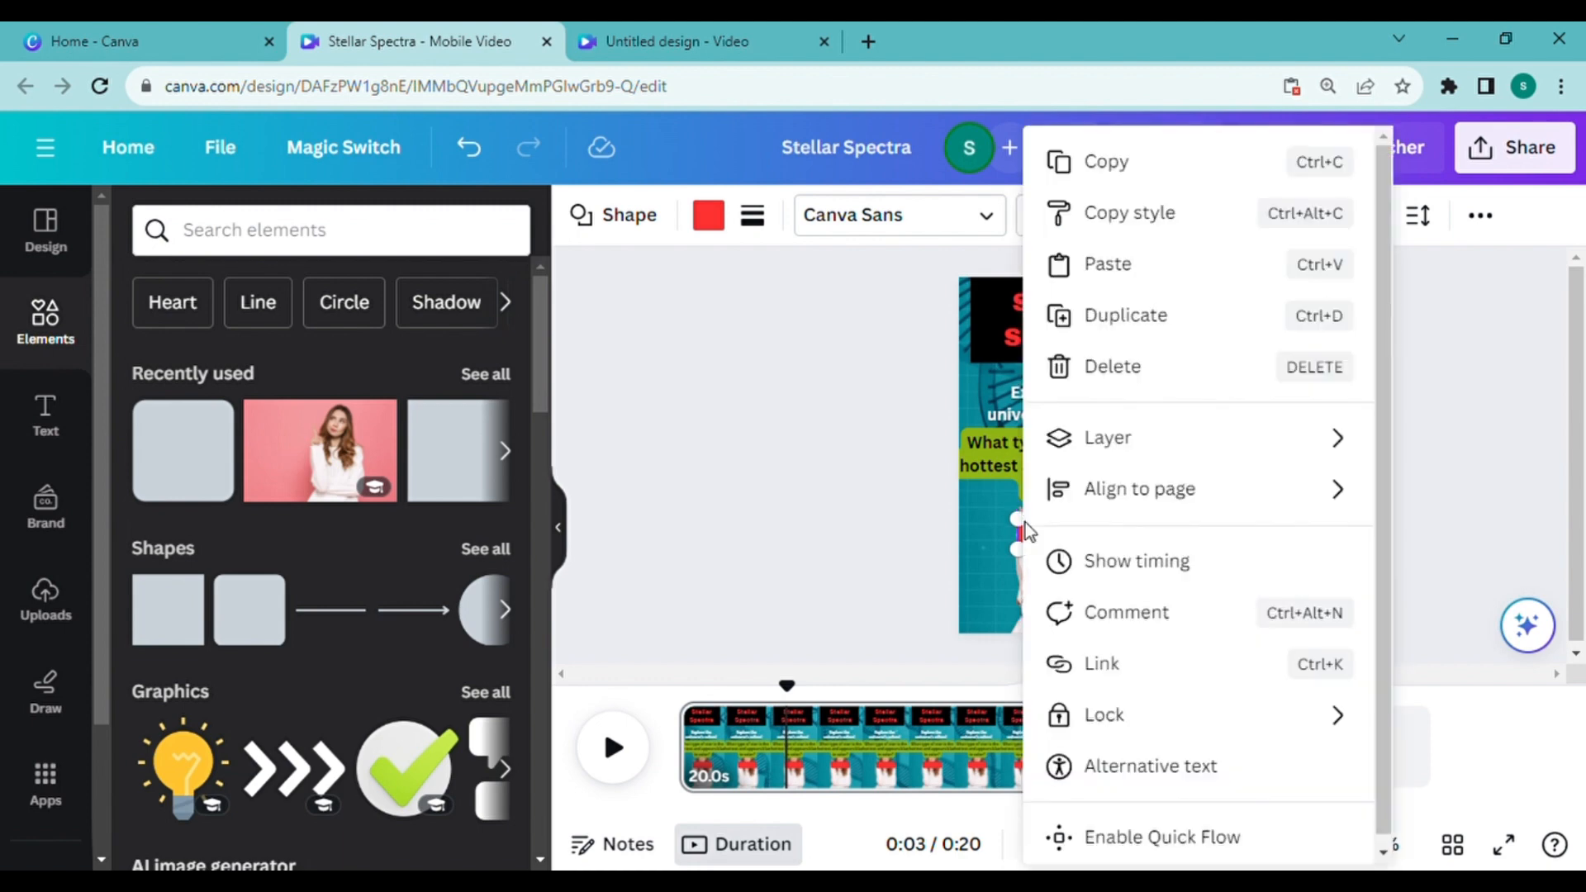
left_click(1153, 317)
left_click_drag(1084, 542, 1086, 579)
left_click(1017, 494)
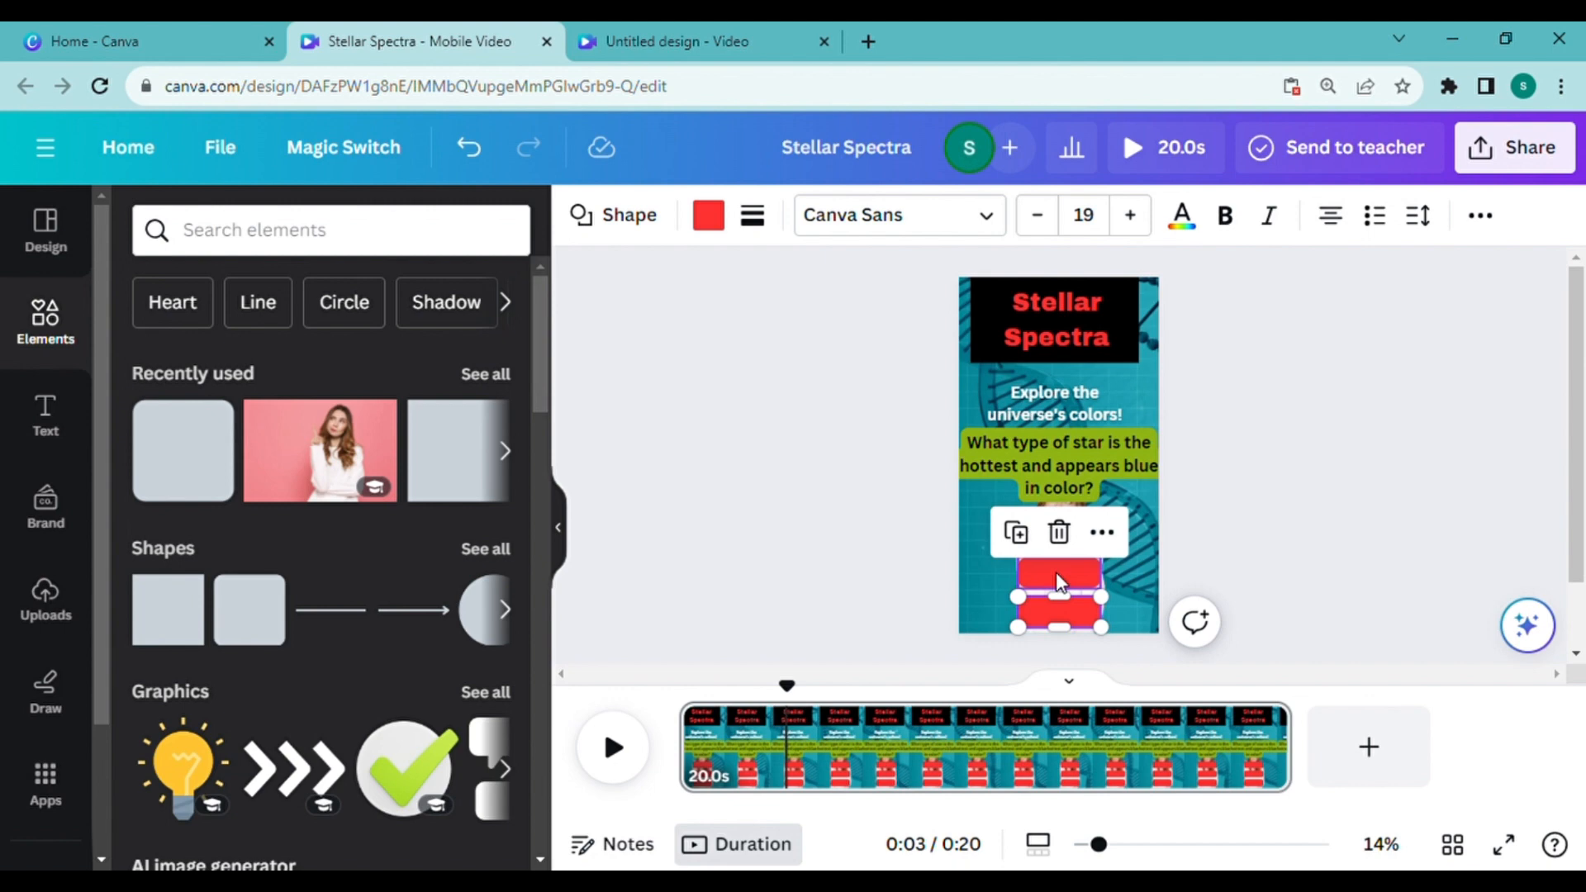
left_click_drag(1073, 410, 1072, 390)
Step: Recolor all three red bars to black
left_click(709, 216)
left_click(278, 369)
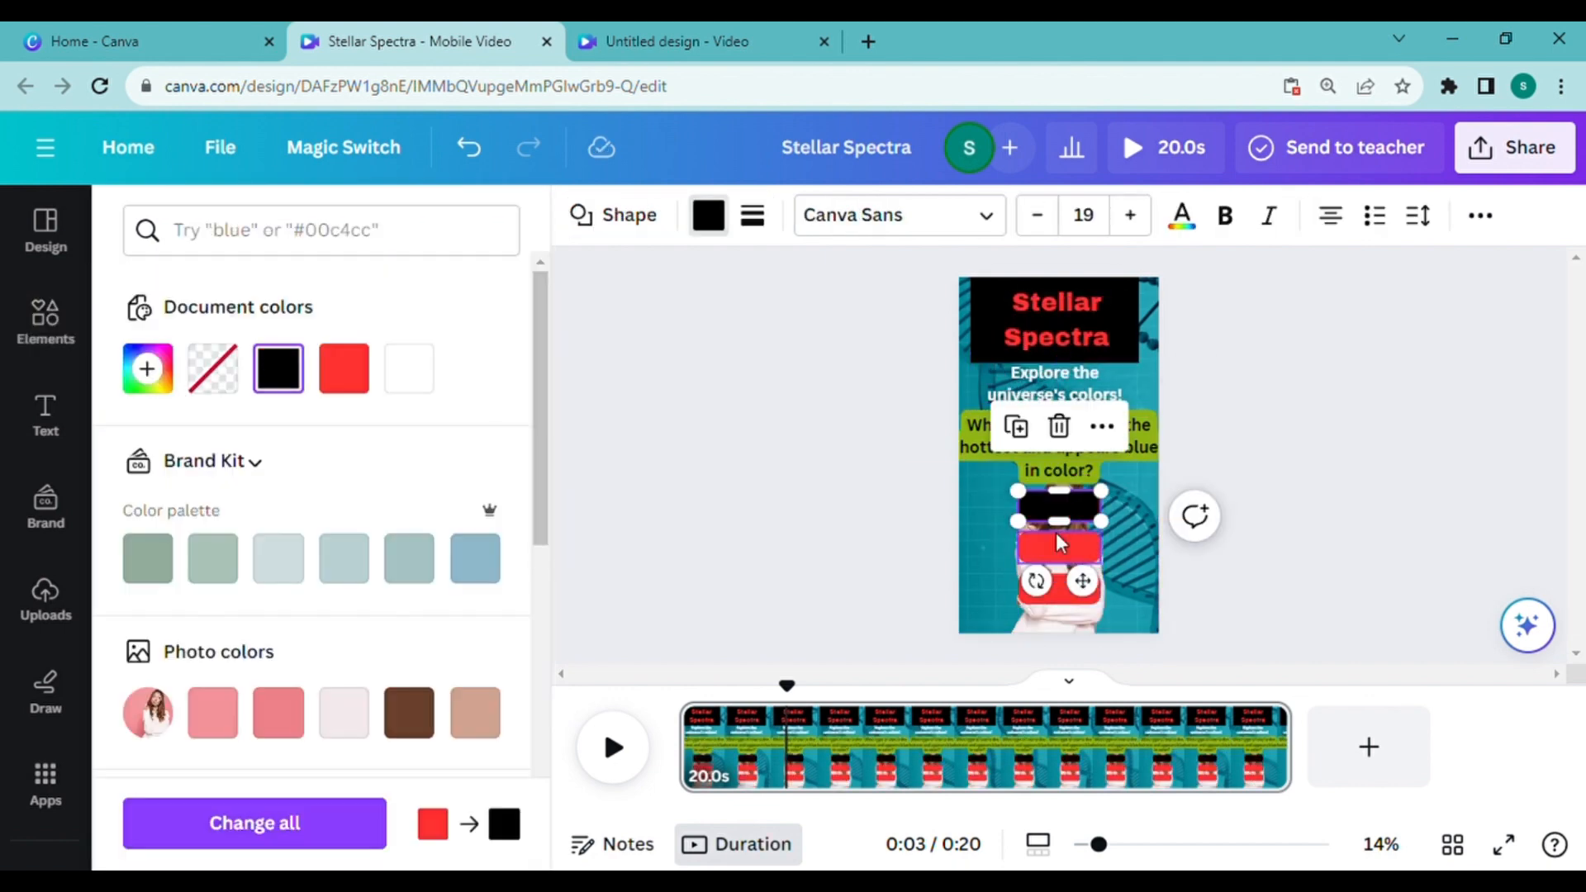
left_click(254, 824)
left_click(45, 414)
left_click(269, 571)
left_click(950, 216)
left_click(347, 384)
left_click(1113, 483)
left_click(1095, 505)
key("Delete")
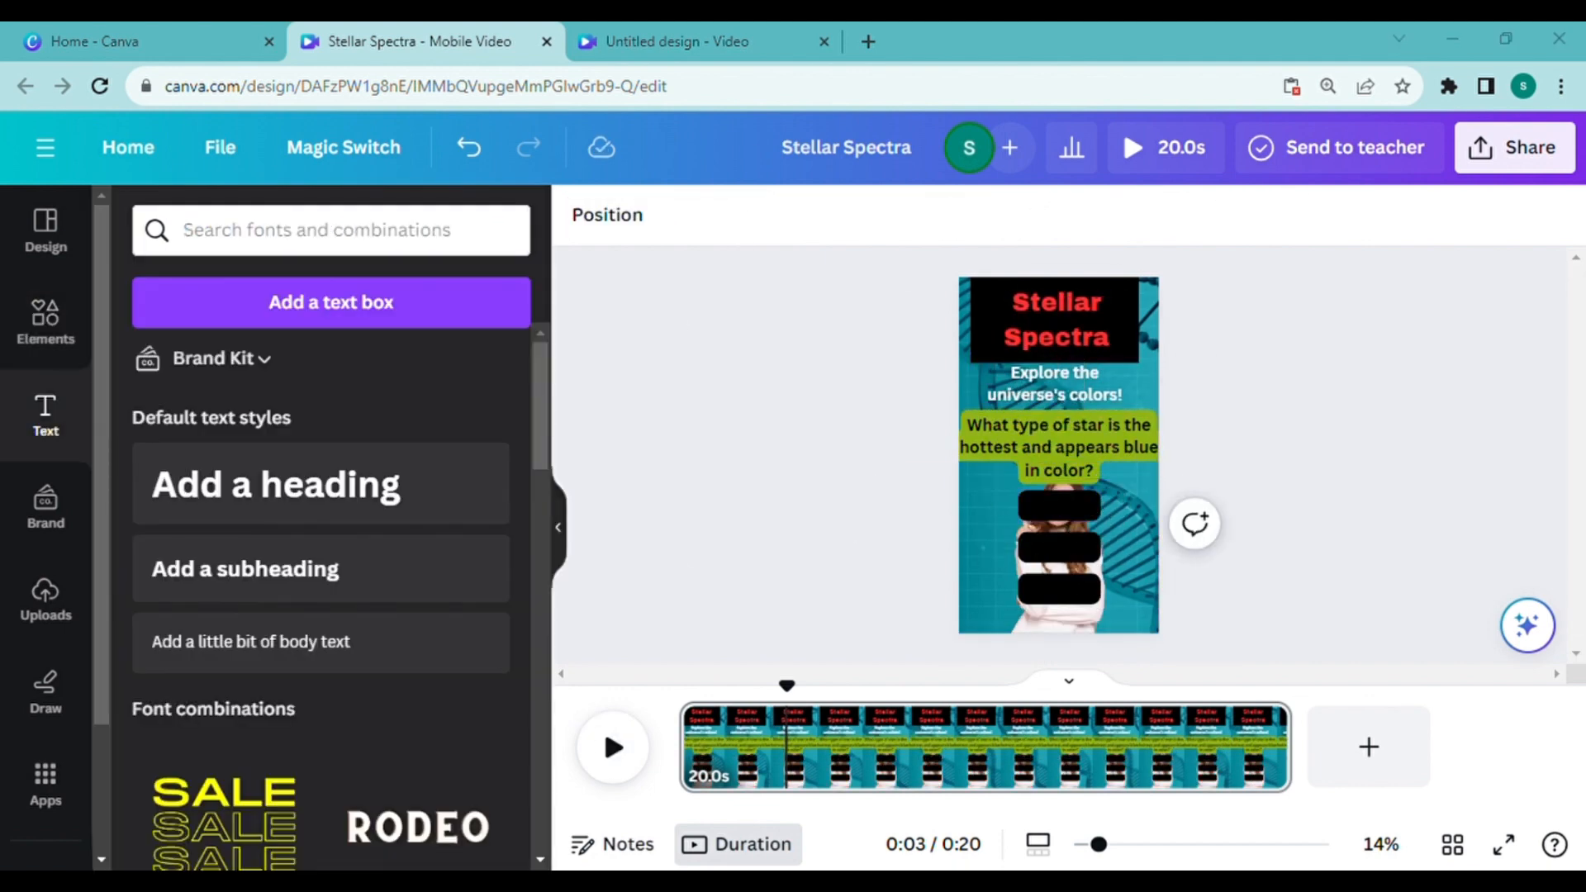
Step: Paste the answer "Red Dwarf" onto the page, place it on the first black bar and set its size to 55
right_click(979, 733)
left_click(1066, 265)
left_click_drag(1059, 456, 1055, 509)
left_click_drag(1090, 509, 1059, 547)
left_click(954, 215)
double_click(1049, 521)
left_click(1047, 215)
Step: Paste another answer text, change it to "White Dwarf", fit it on the middle black bar and reduce its size to 49
left_click(1396, 386)
key("ctrl+v")
double_click(1058, 547)
type("White Dwarf")
left_click(954, 216)
left_click(953, 215)
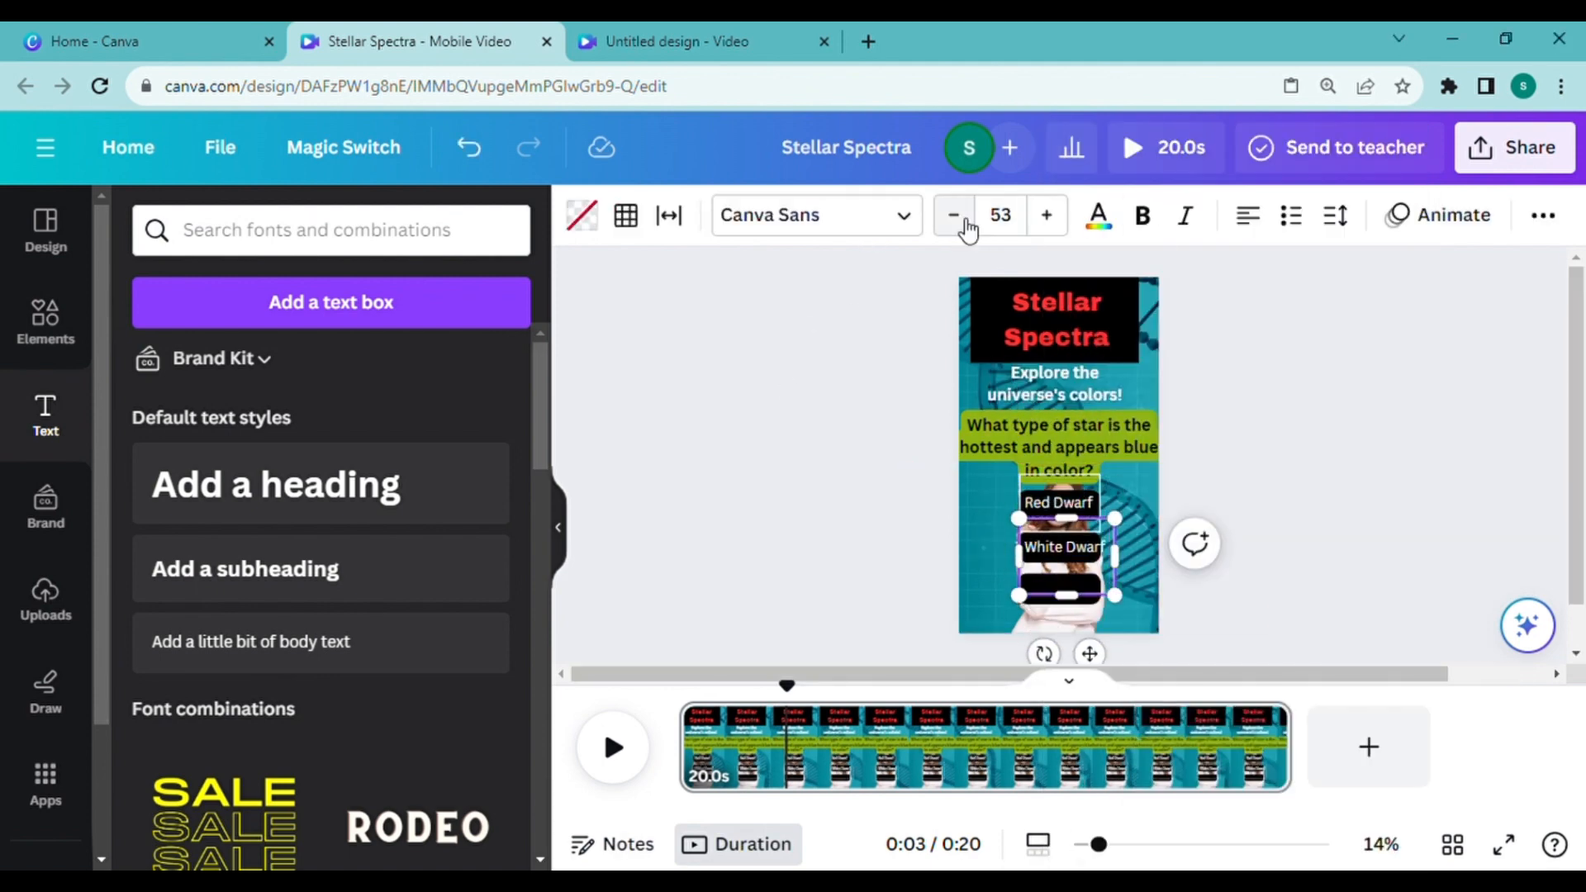
left_click(965, 221)
left_click(965, 221)
left_click(965, 221)
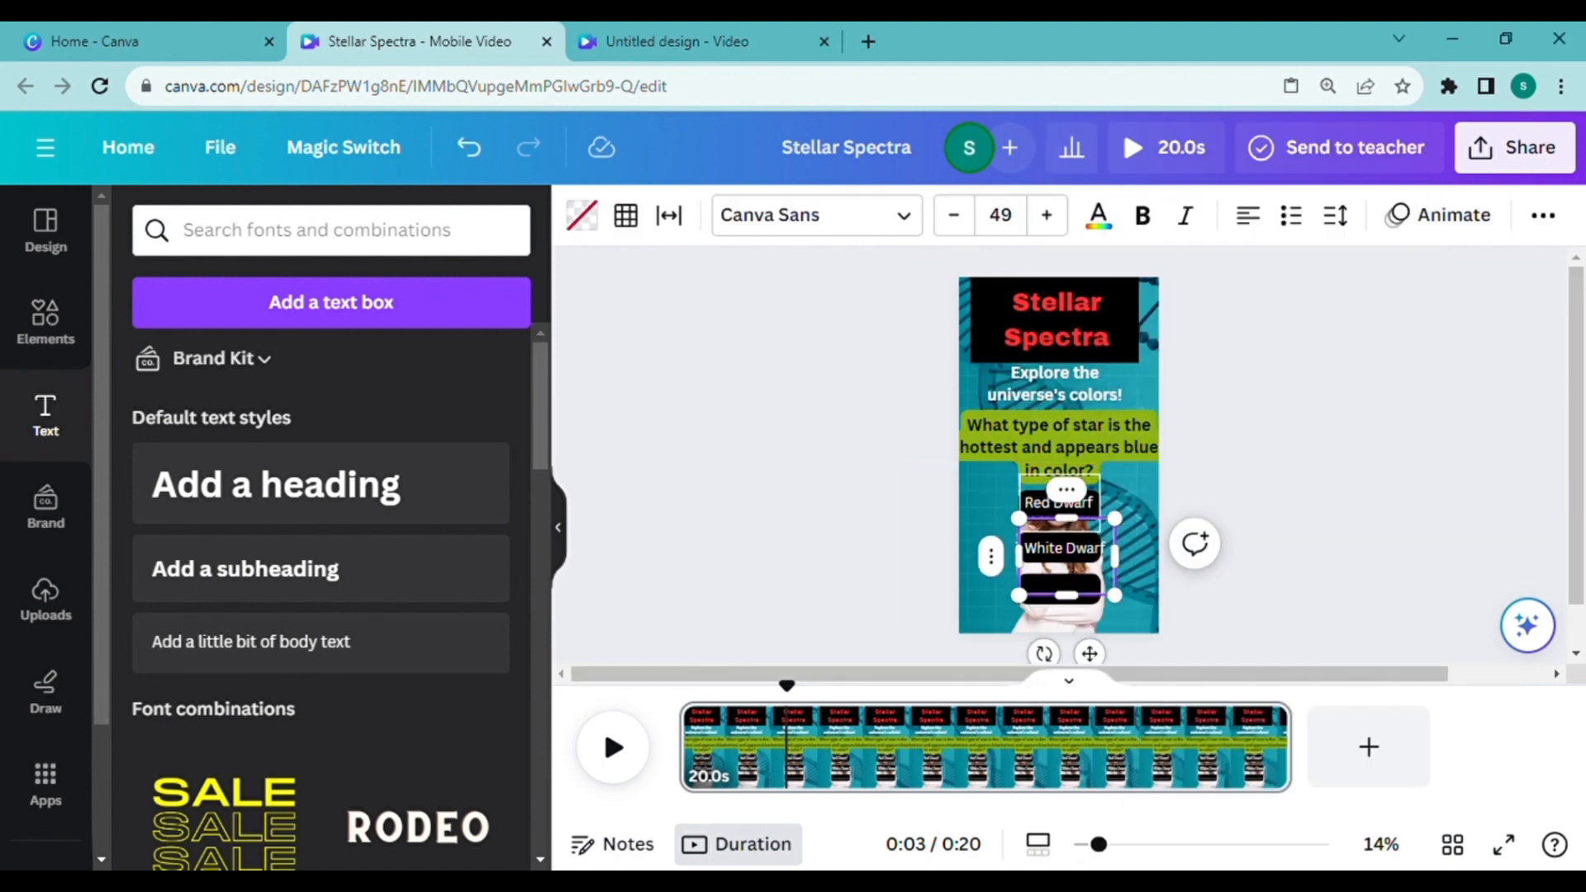
Step: Paste a third answer reading "Blue Giant" on the lowest black bar and reduce the text size to fit, along with "White Dwarf"
key("ctrl+v")
left_click_drag(1074, 568, 1064, 602)
double_click(1063, 588)
type("Blue Giant")
left_click(953, 216)
left_click(1063, 549)
left_click(954, 216)
left_click(1239, 545)
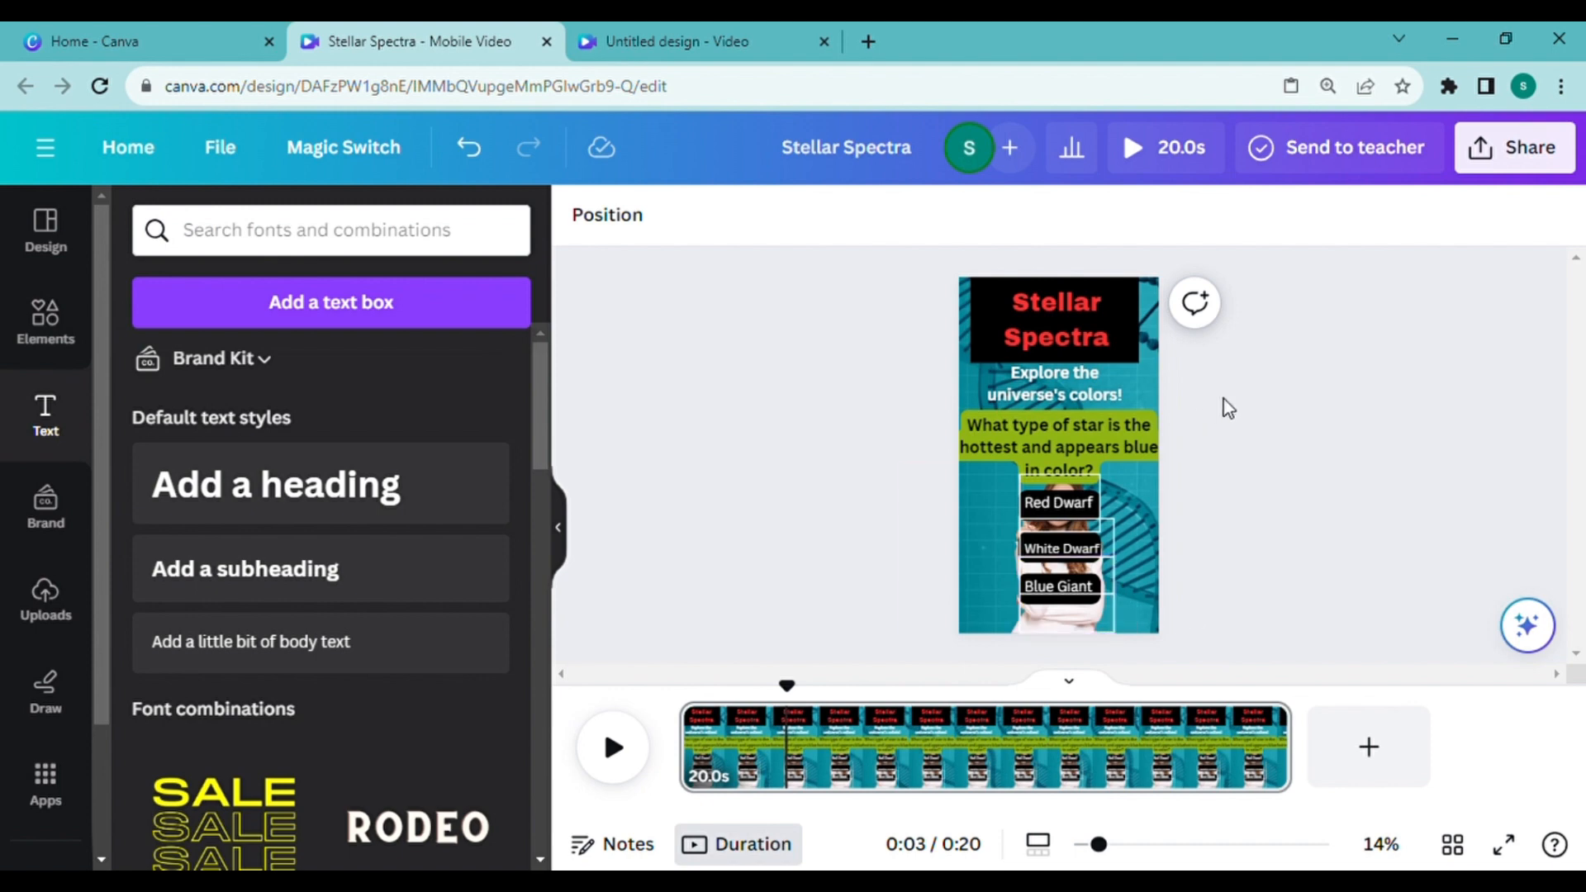
Step: Set the question to start at about 3 seconds and the "Explore the universe's colors!" text to end at the same moment
right_click(1079, 450)
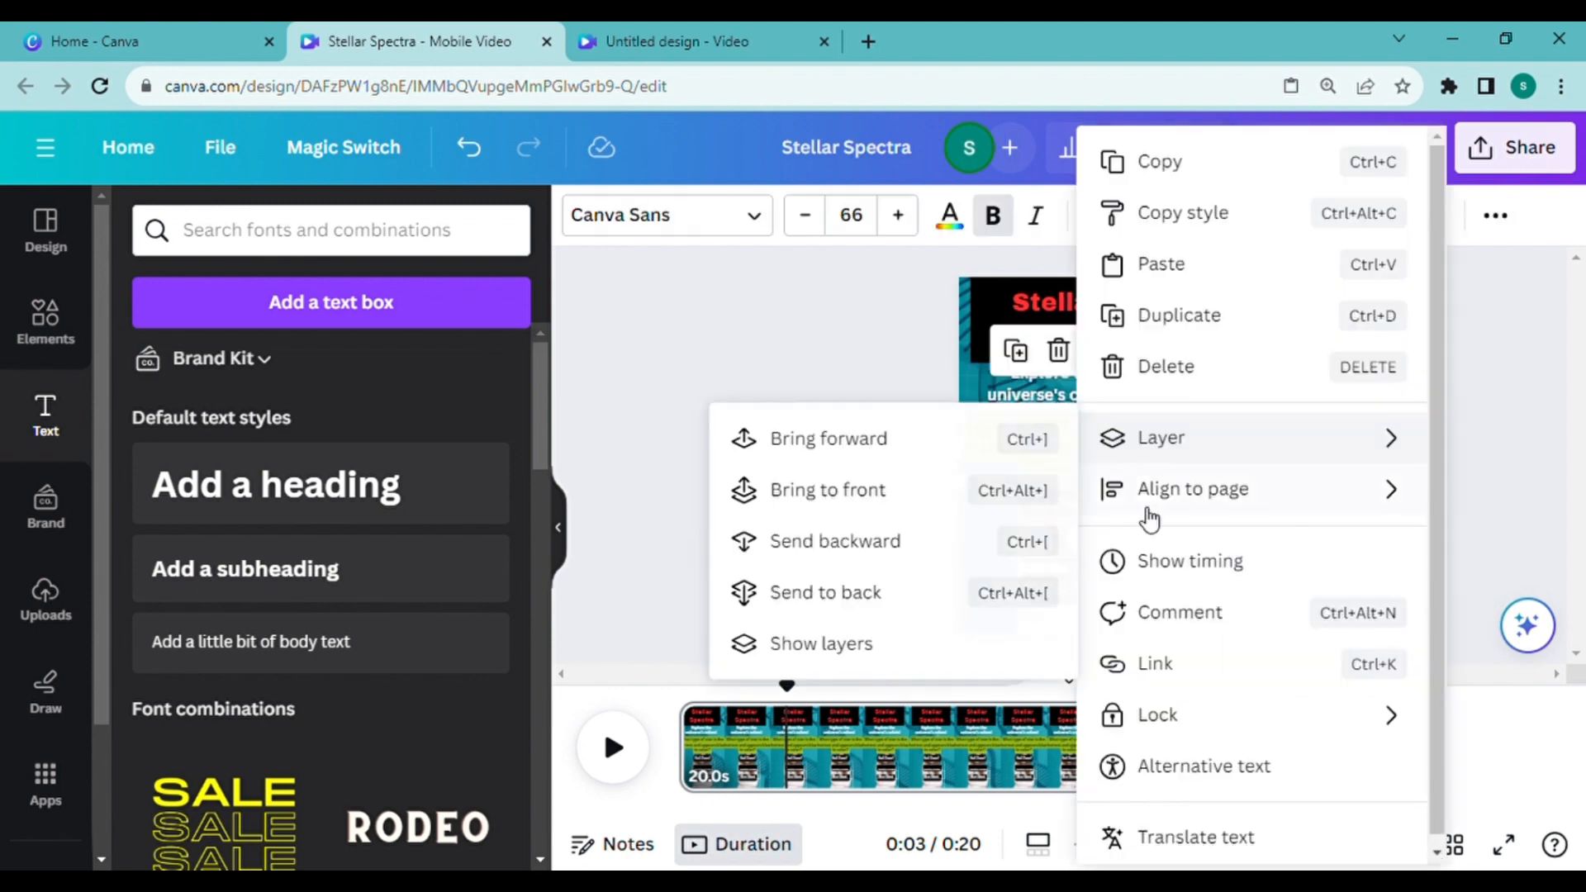
left_click(1176, 565)
left_click_drag(685, 701, 804, 702)
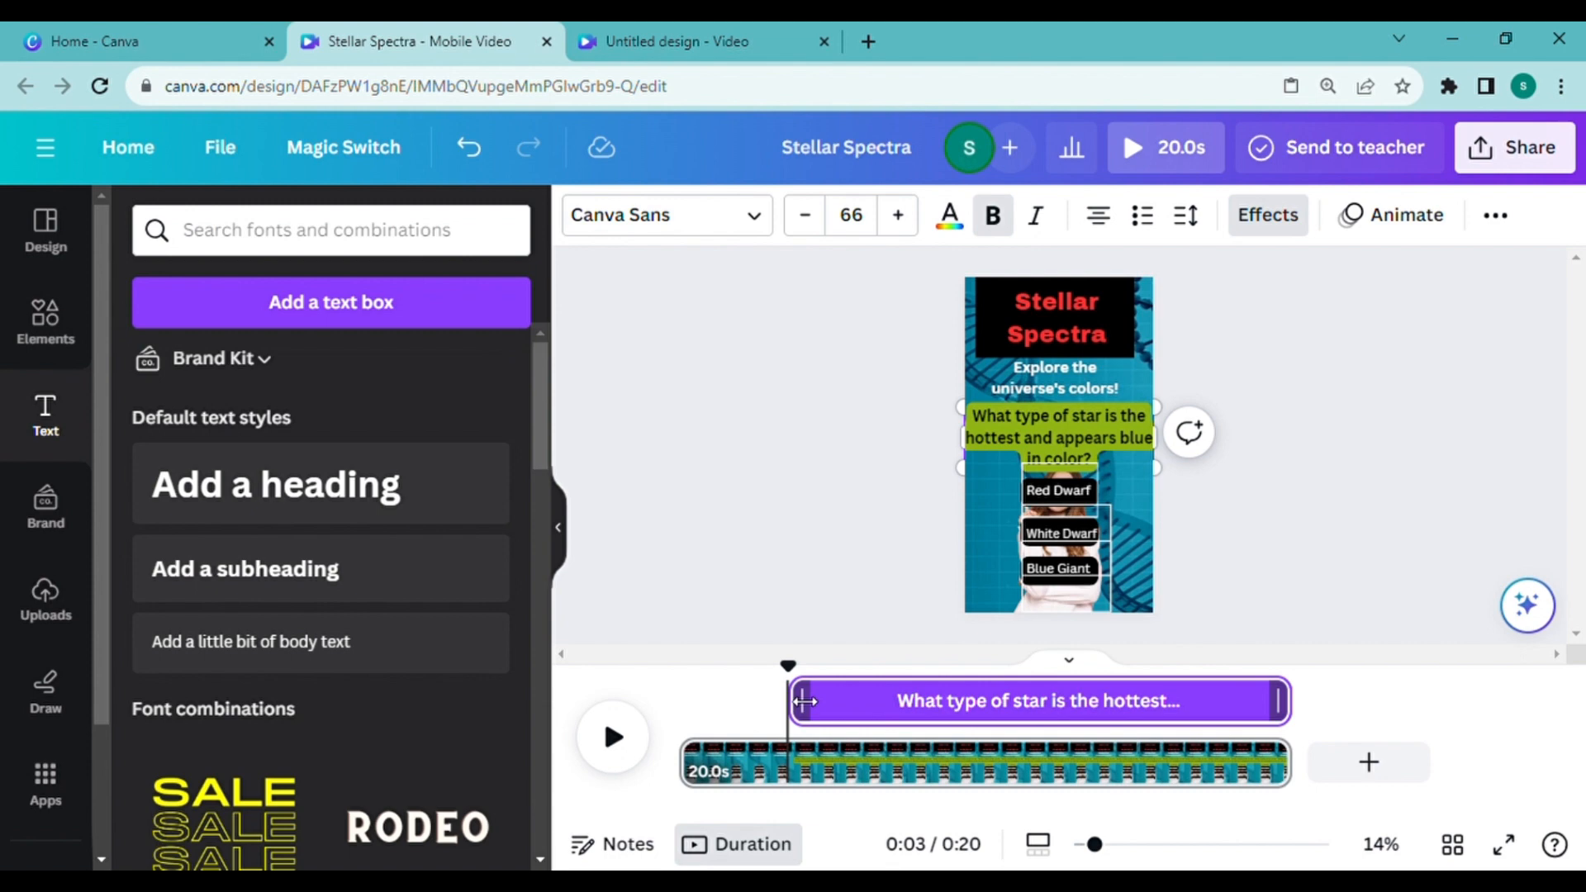
left_click(1053, 378)
left_click_drag(1279, 701, 793, 723)
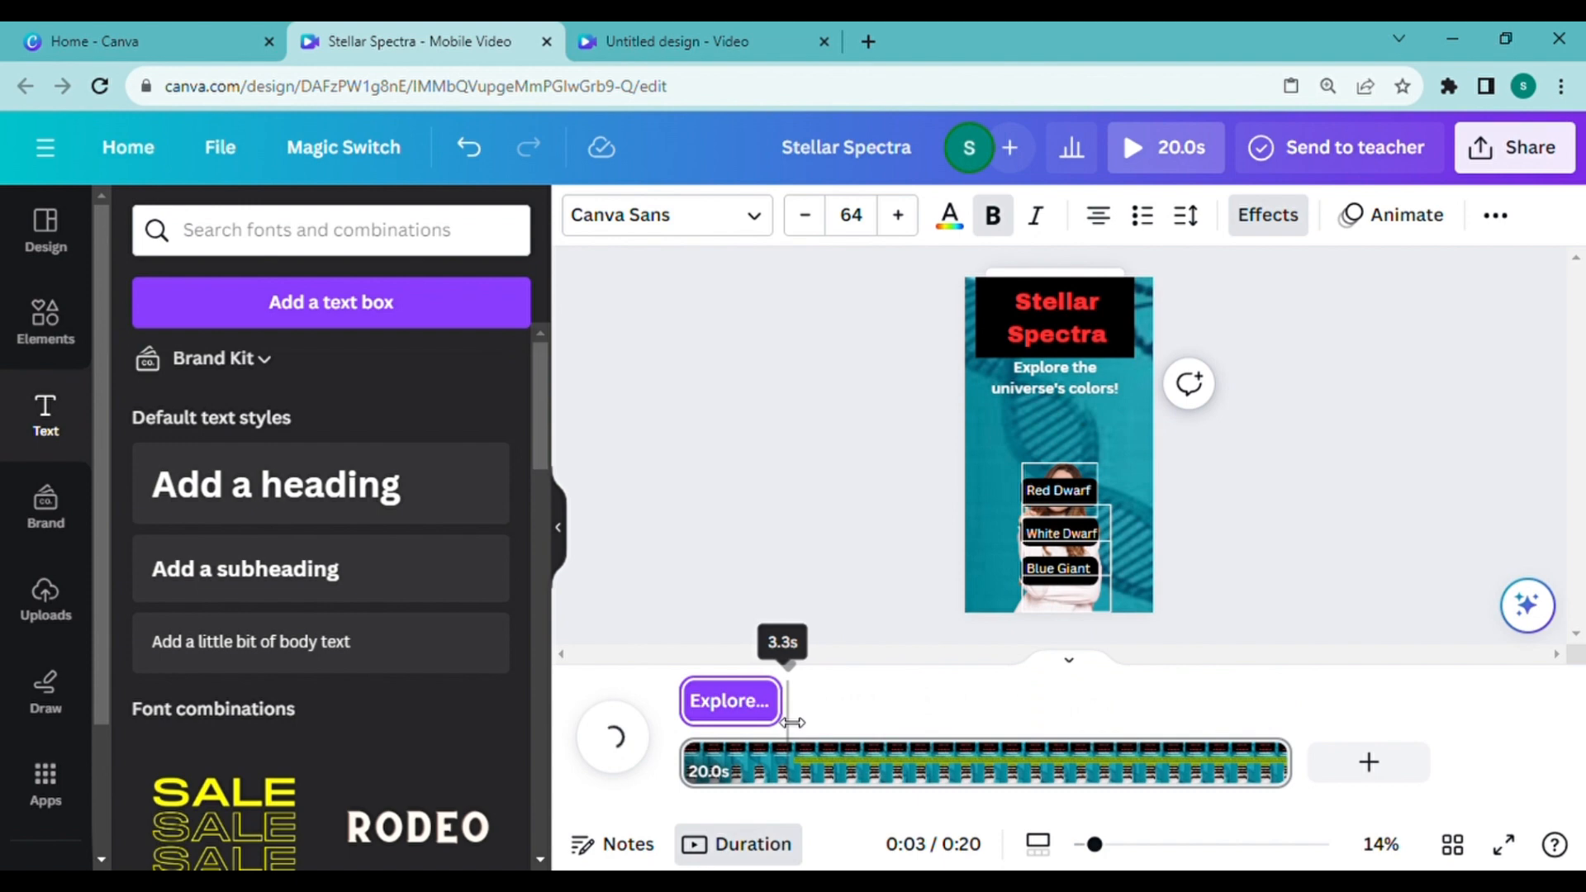
Step: End the woman's cutout at about 5 seconds and set the three answer texts to start at about 5 seconds
left_click(982, 507)
left_click_drag(1296, 703, 881, 709)
left_click(1070, 492)
left_click(1058, 537)
left_click_drag(690, 702, 862, 704)
left_click(1059, 570)
left_click_drag(759, 707, 855, 704)
left_click(1041, 508)
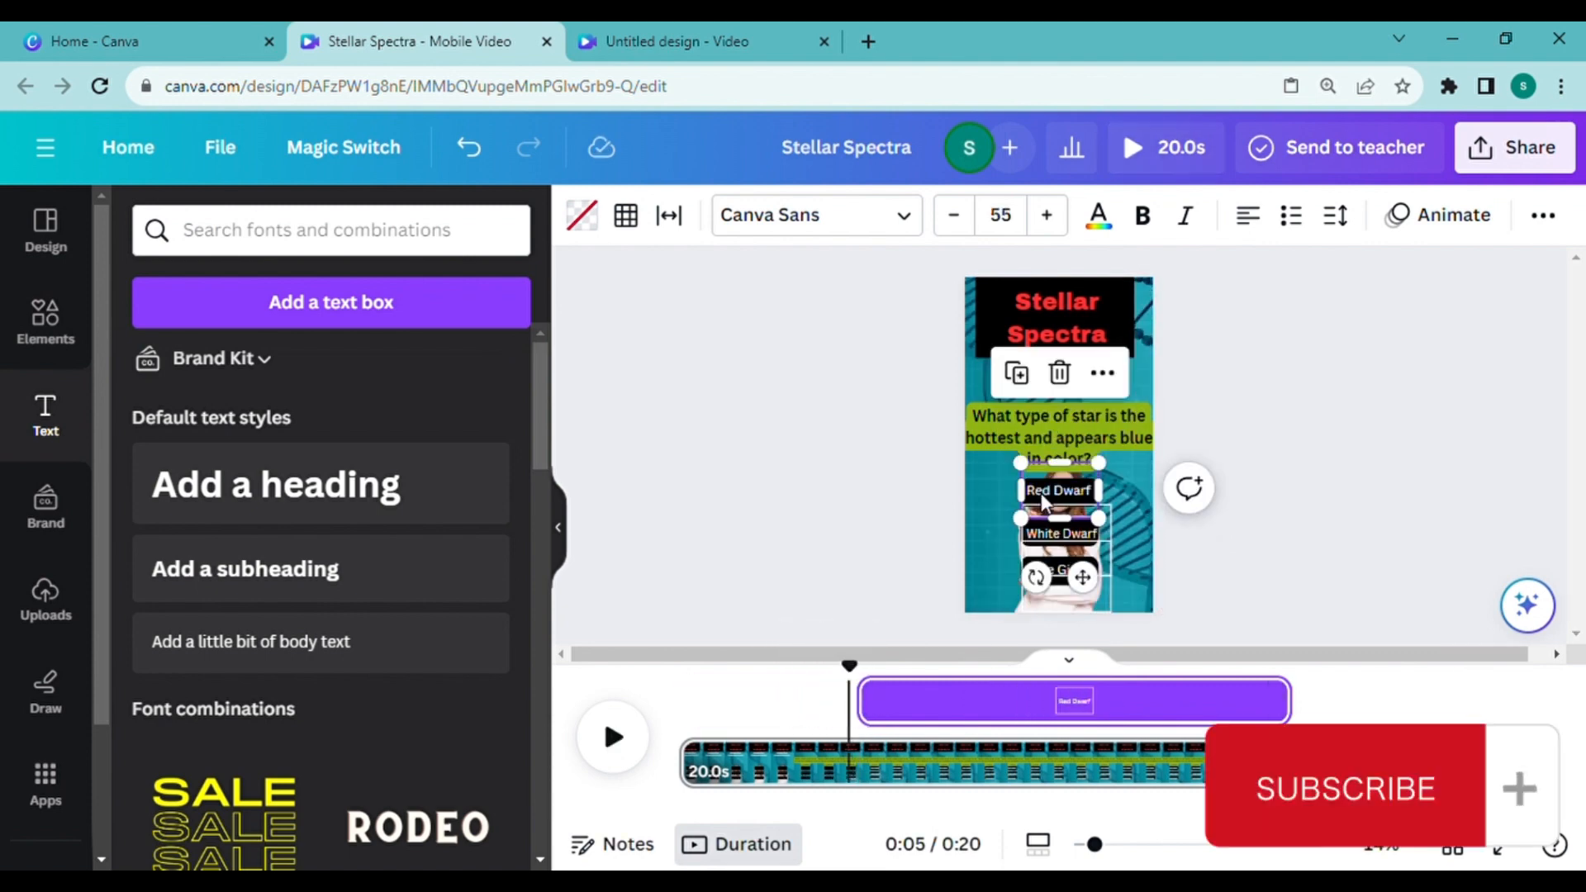
left_click(1063, 538)
left_click_drag(856, 709, 862, 719)
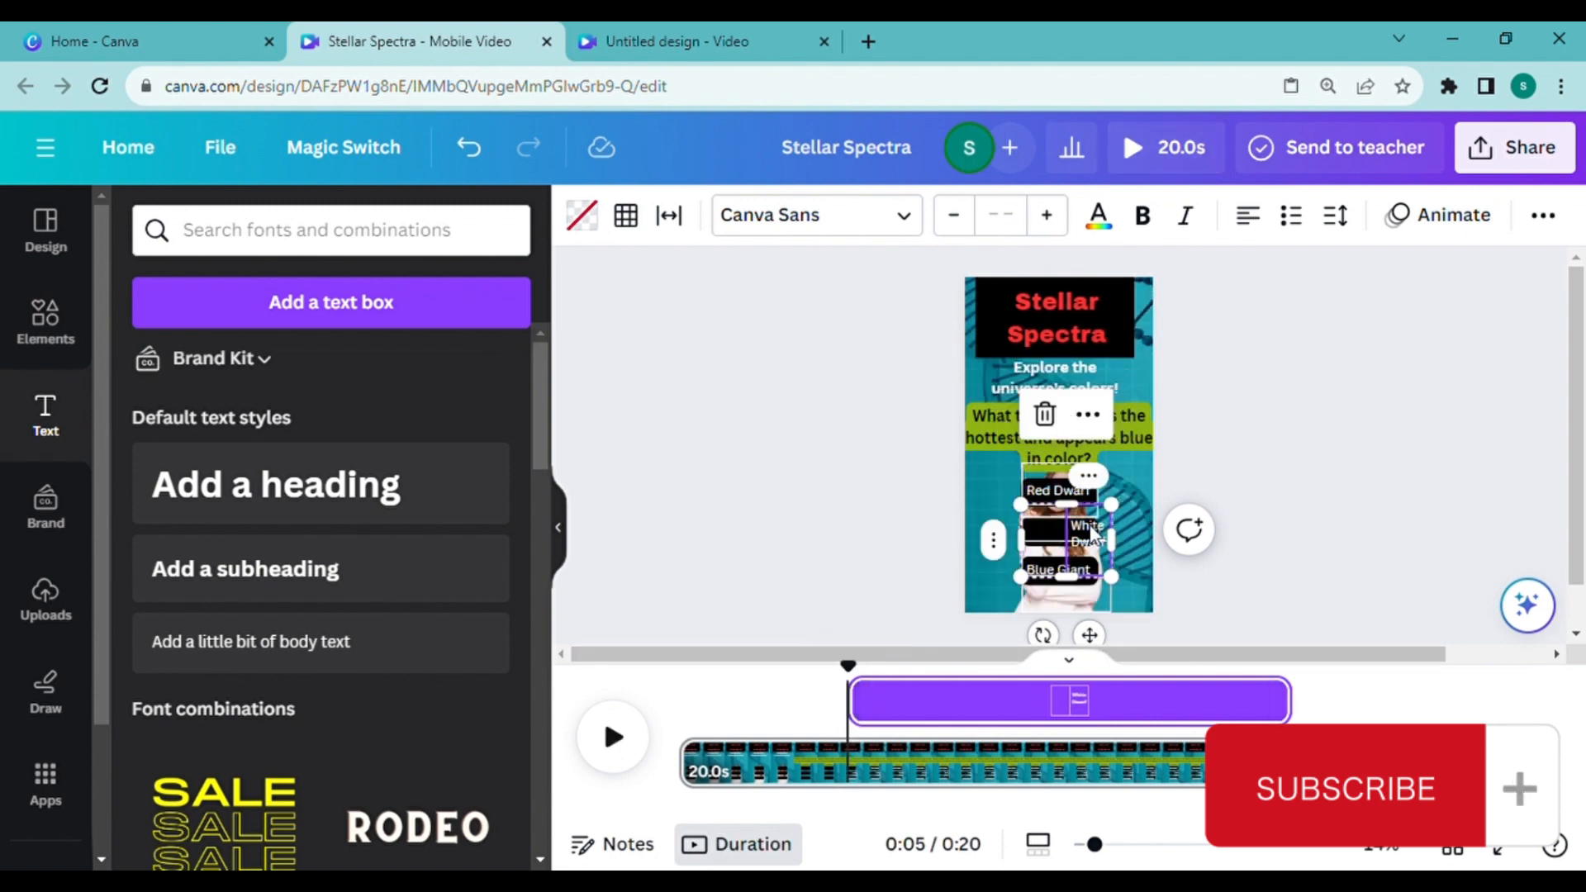
Step: Widen the "White Dwarf" text box so the answer sits on one line over the middle bar
mouse_move(1016, 552)
left_mouse_down()
mouse_move(982, 543)
mouse_move(1018, 542)
left_mouse_up()
double_click(1071, 536)
left_click_drag(1116, 552, 1075, 535)
left_click(1074, 532)
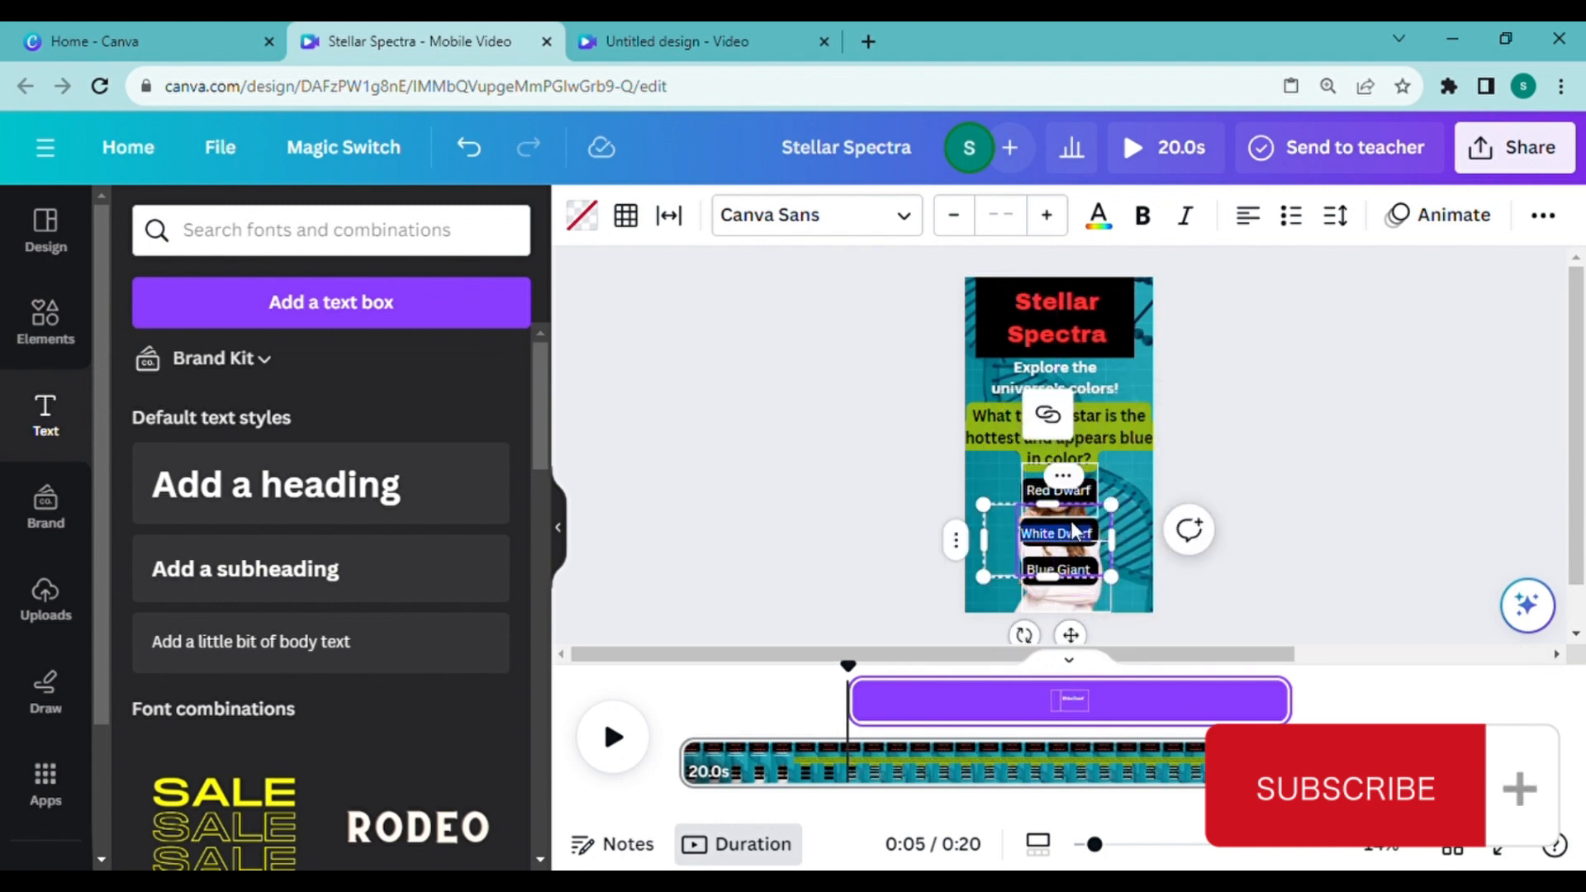
left_click(1063, 571)
left_click(1078, 595)
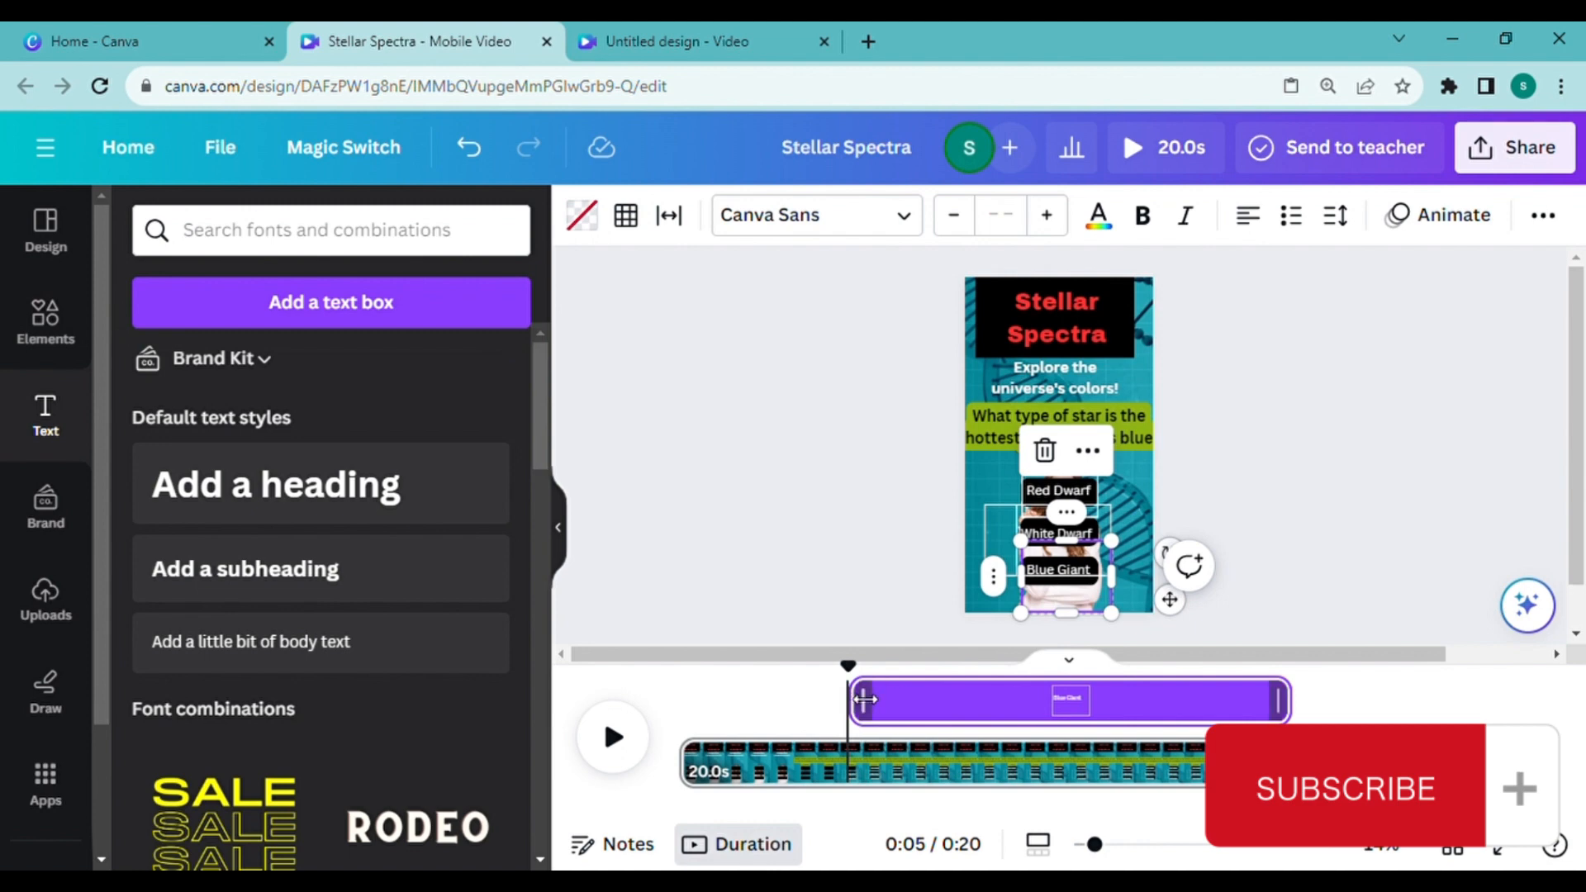
left_click(851, 584)
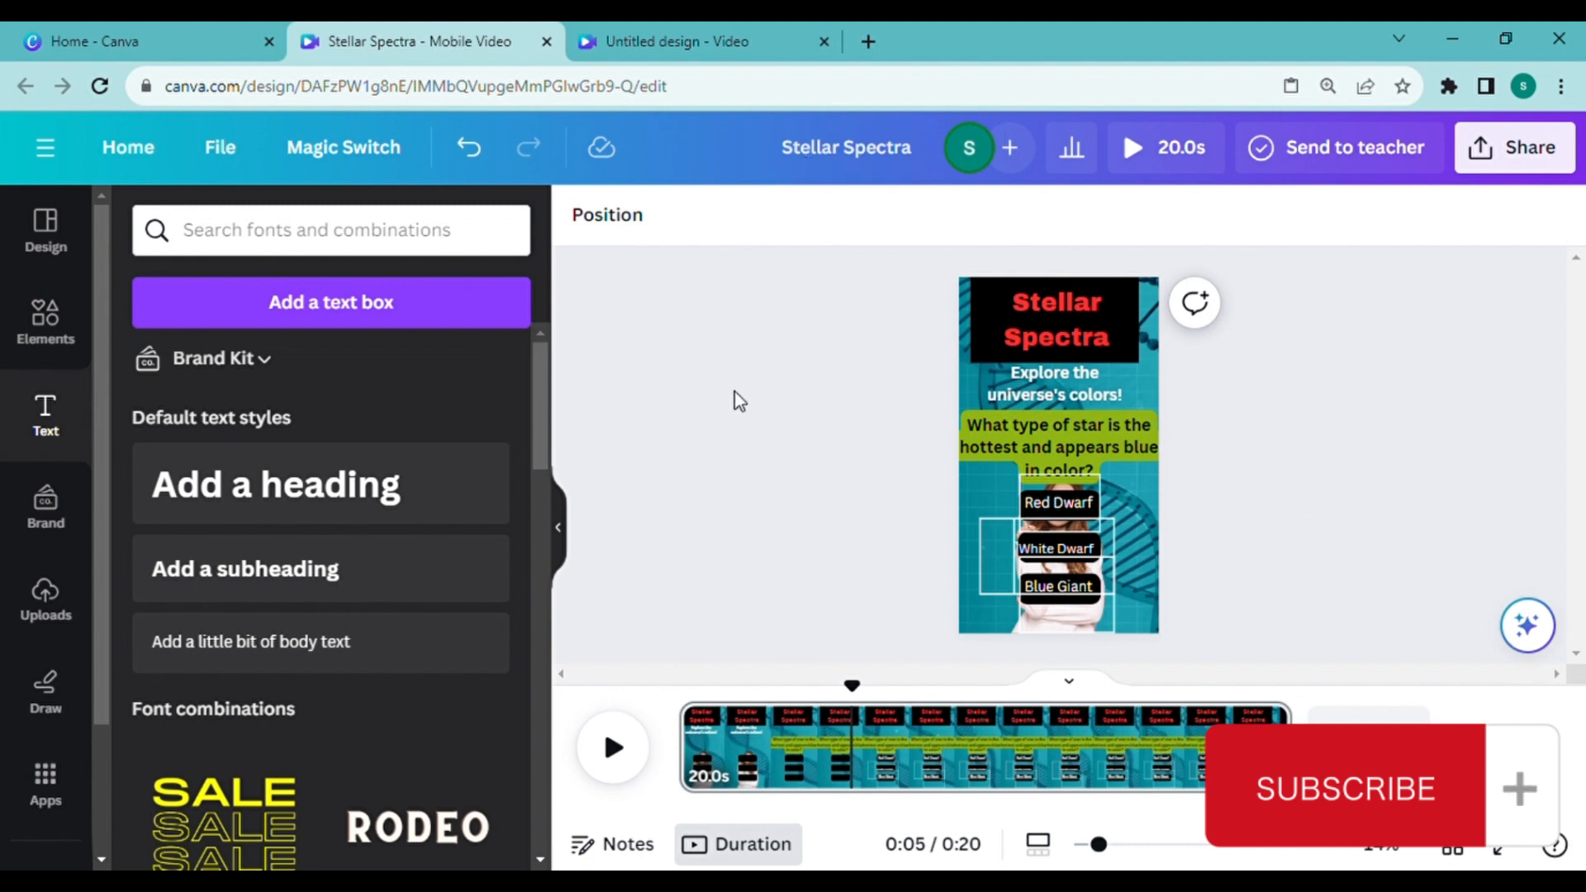
Step: Search the elements for "timer" videos and add the 11-second dark blue countdown showing 10
left_click(35, 323)
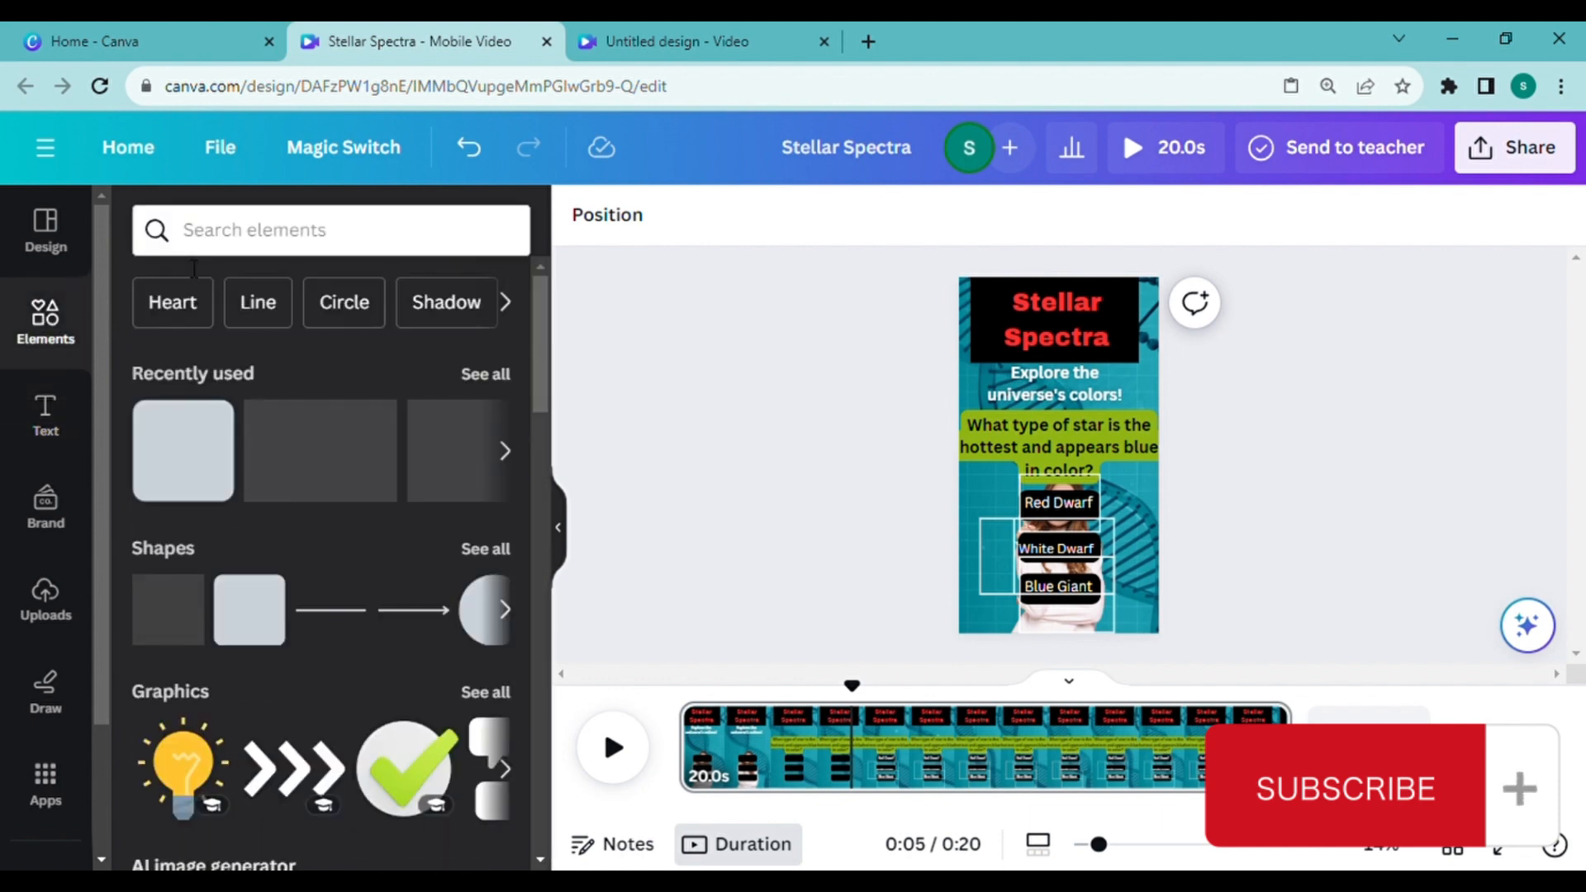
left_click(217, 236)
type("timer")
left_click(252, 340)
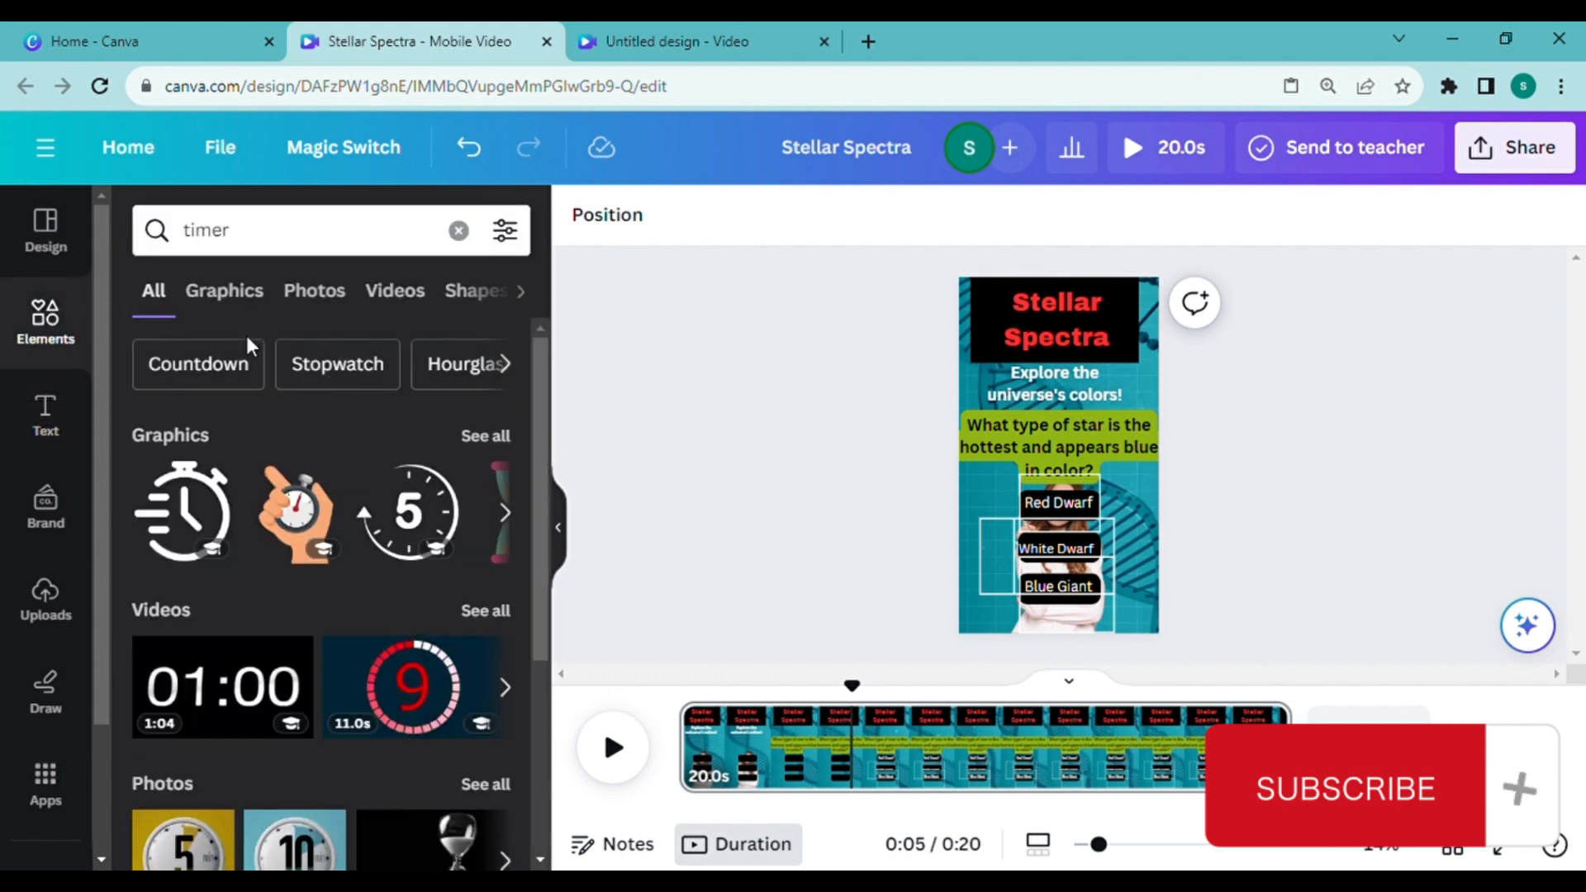
left_click(479, 605)
scroll(446, 420, "down", 1)
scroll(496, 455, "down", 5)
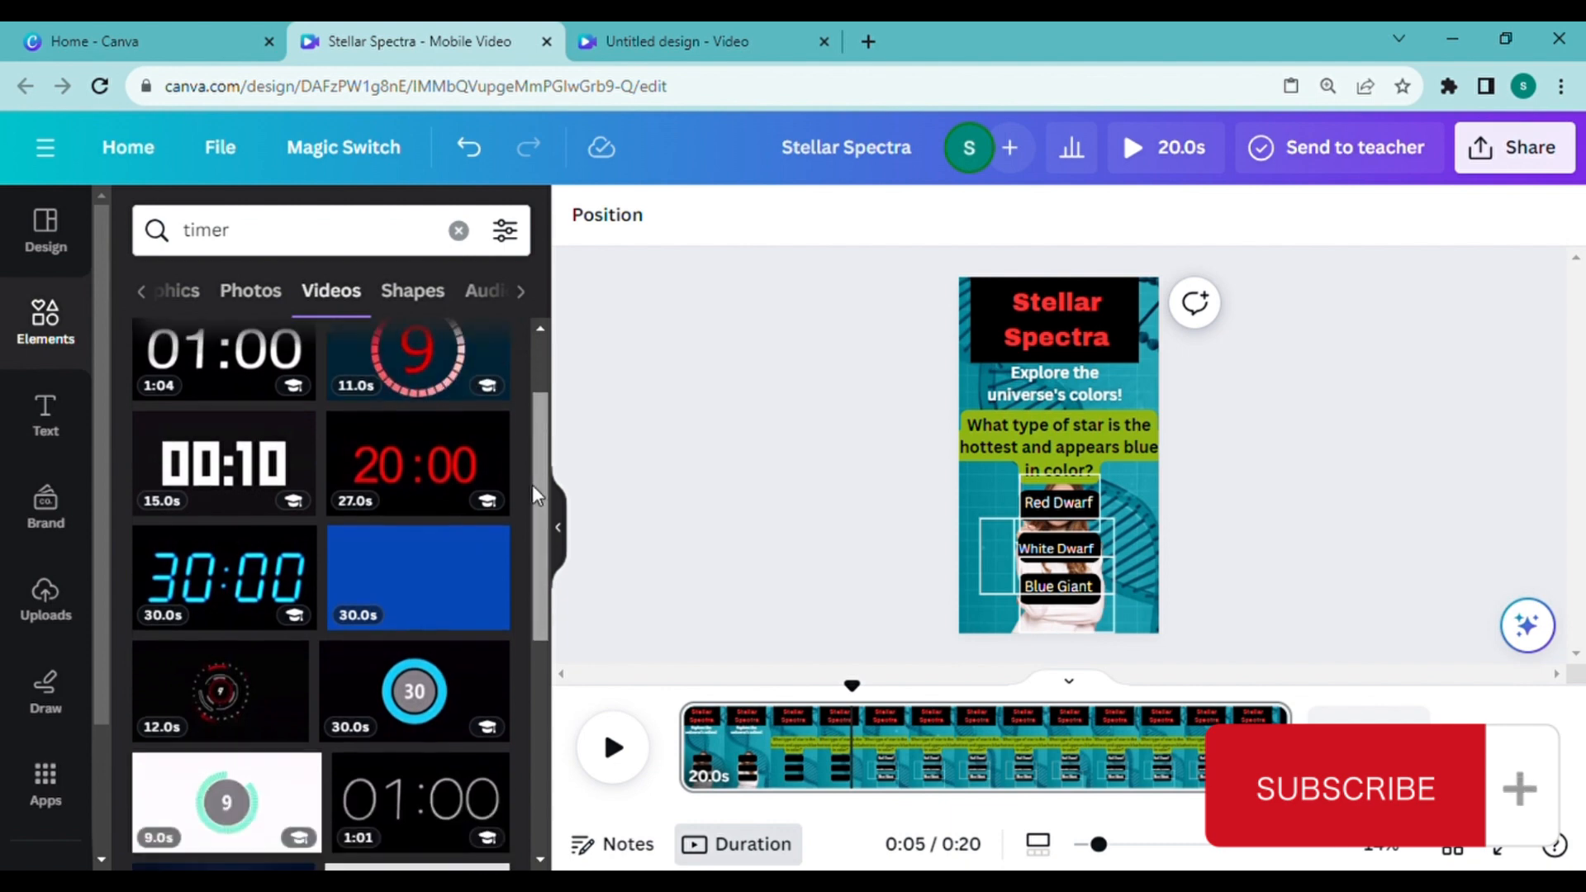
scroll(226, 652, "up", 2)
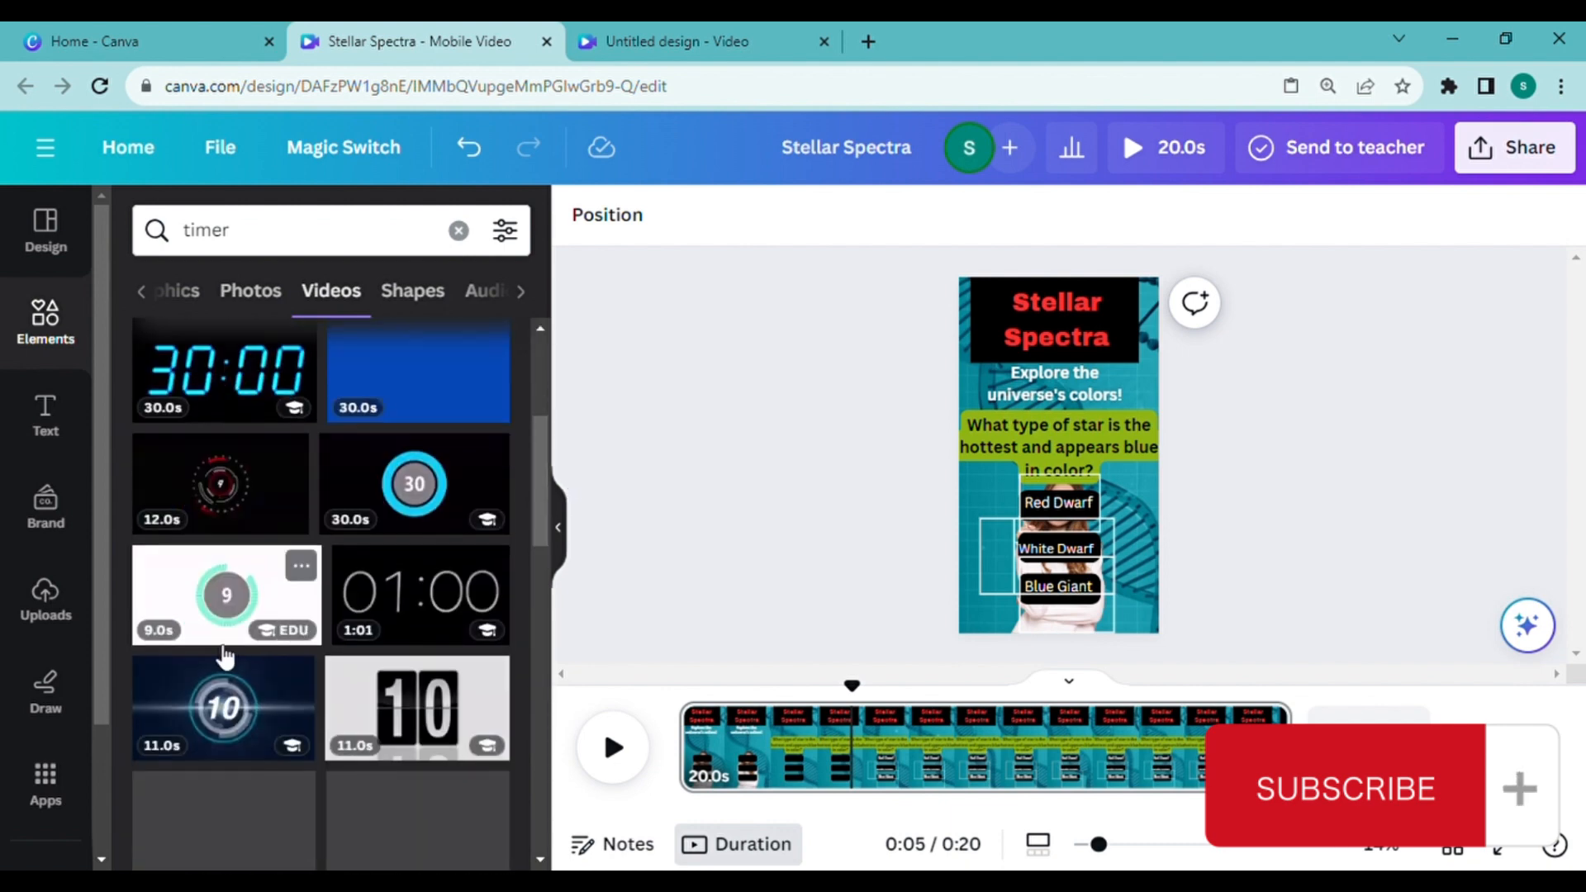
scroll(437, 559, "up", 3)
left_click_drag(538, 442, 538, 539)
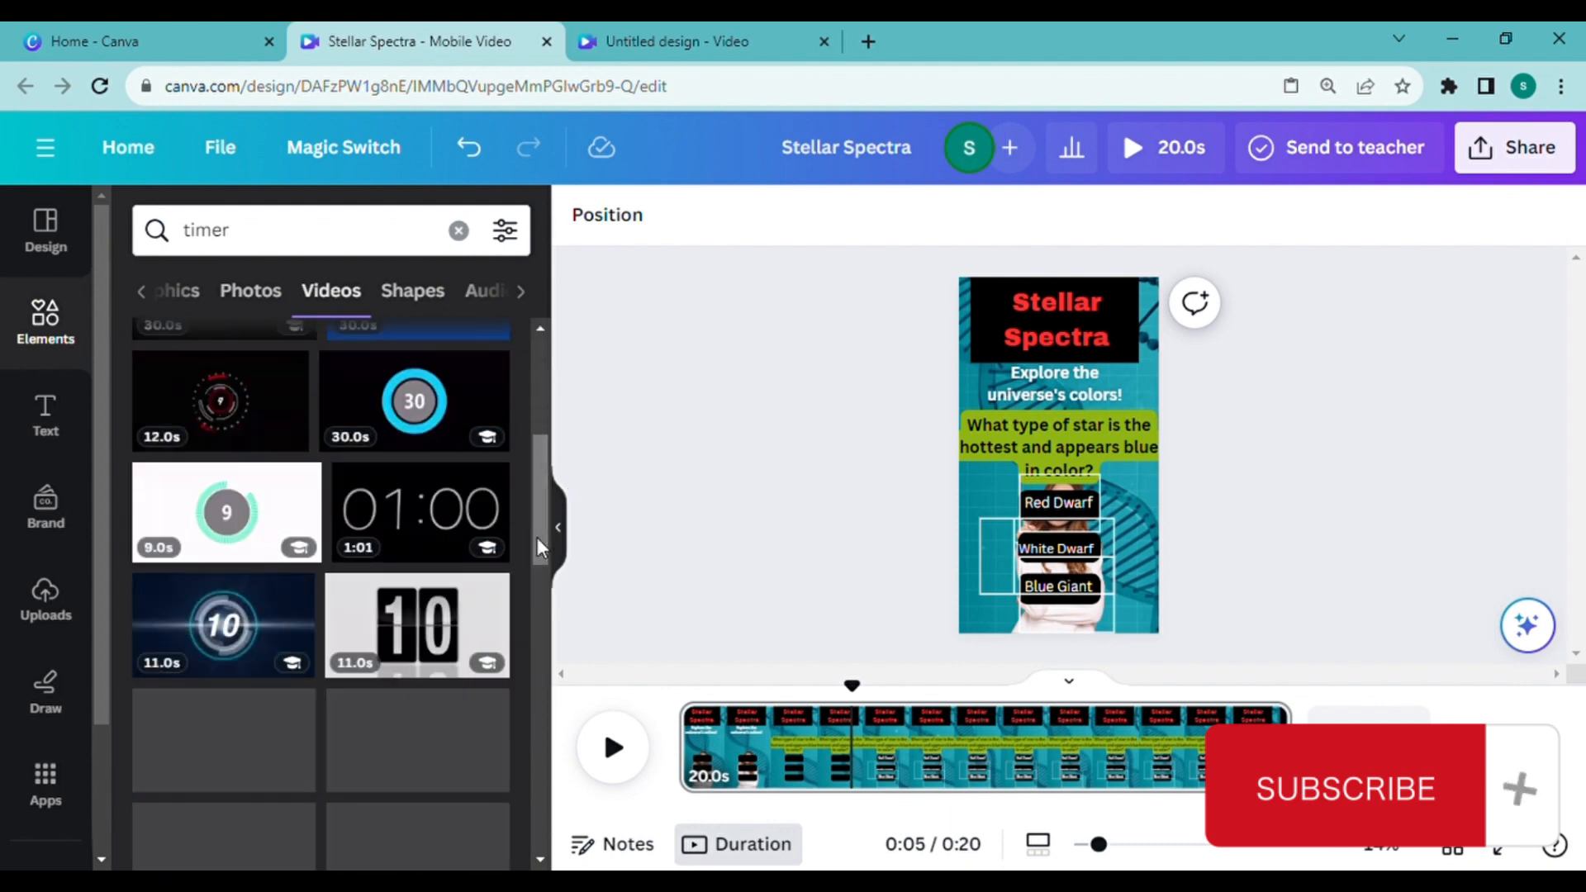
left_click(223, 626)
Step: Shrink the countdown video and place it below the "Blue Giant" bar along the page's bottom edge
left_click_drag(981, 404, 1045, 447)
left_click_drag(1111, 493, 1106, 611)
left_click(1072, 500)
left_click(1126, 522)
left_click(1077, 615)
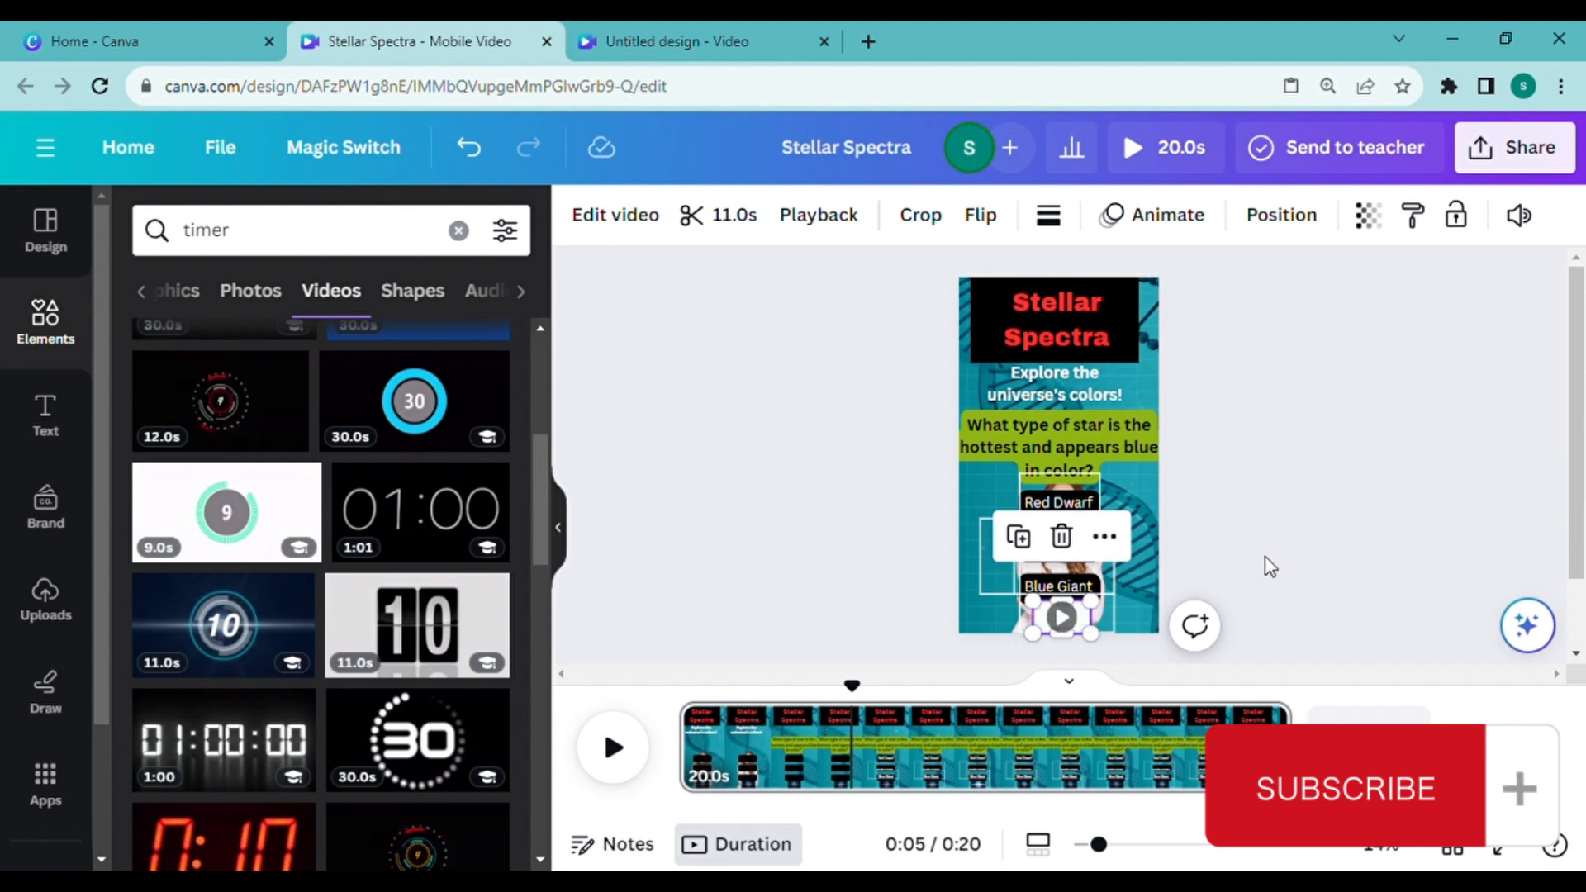
Step: Set the countdown video's timing to start shortly after the question appears and end at 0:16
right_click(1065, 621)
left_click(1111, 563)
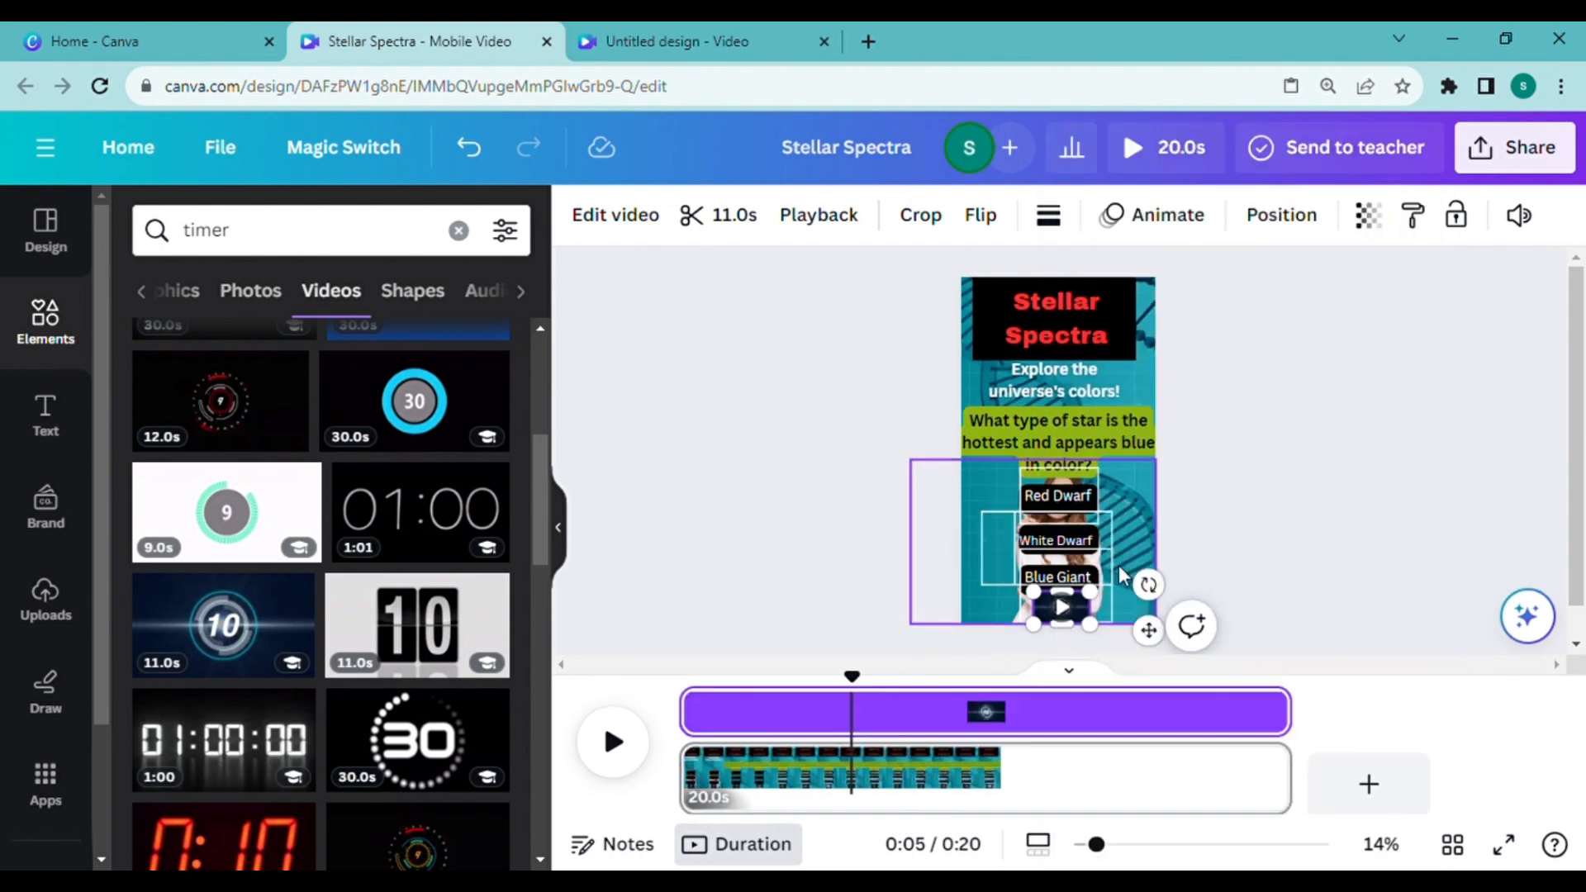
left_click_drag(686, 703, 828, 702)
left_click_drag(1302, 712, 1169, 719)
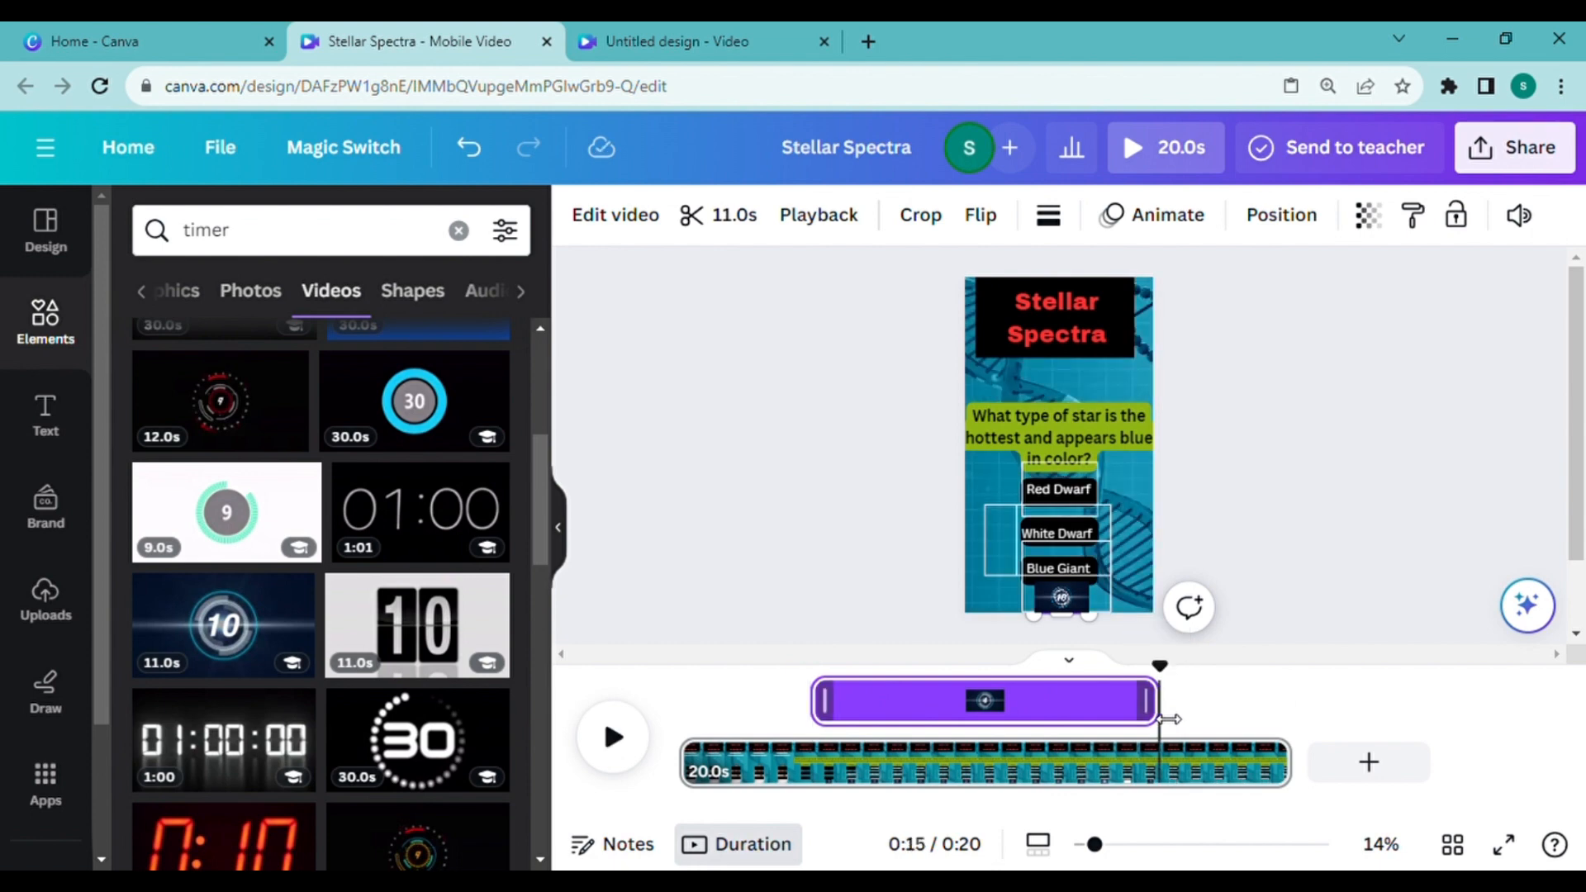
left_click_drag(1168, 719, 1203, 719)
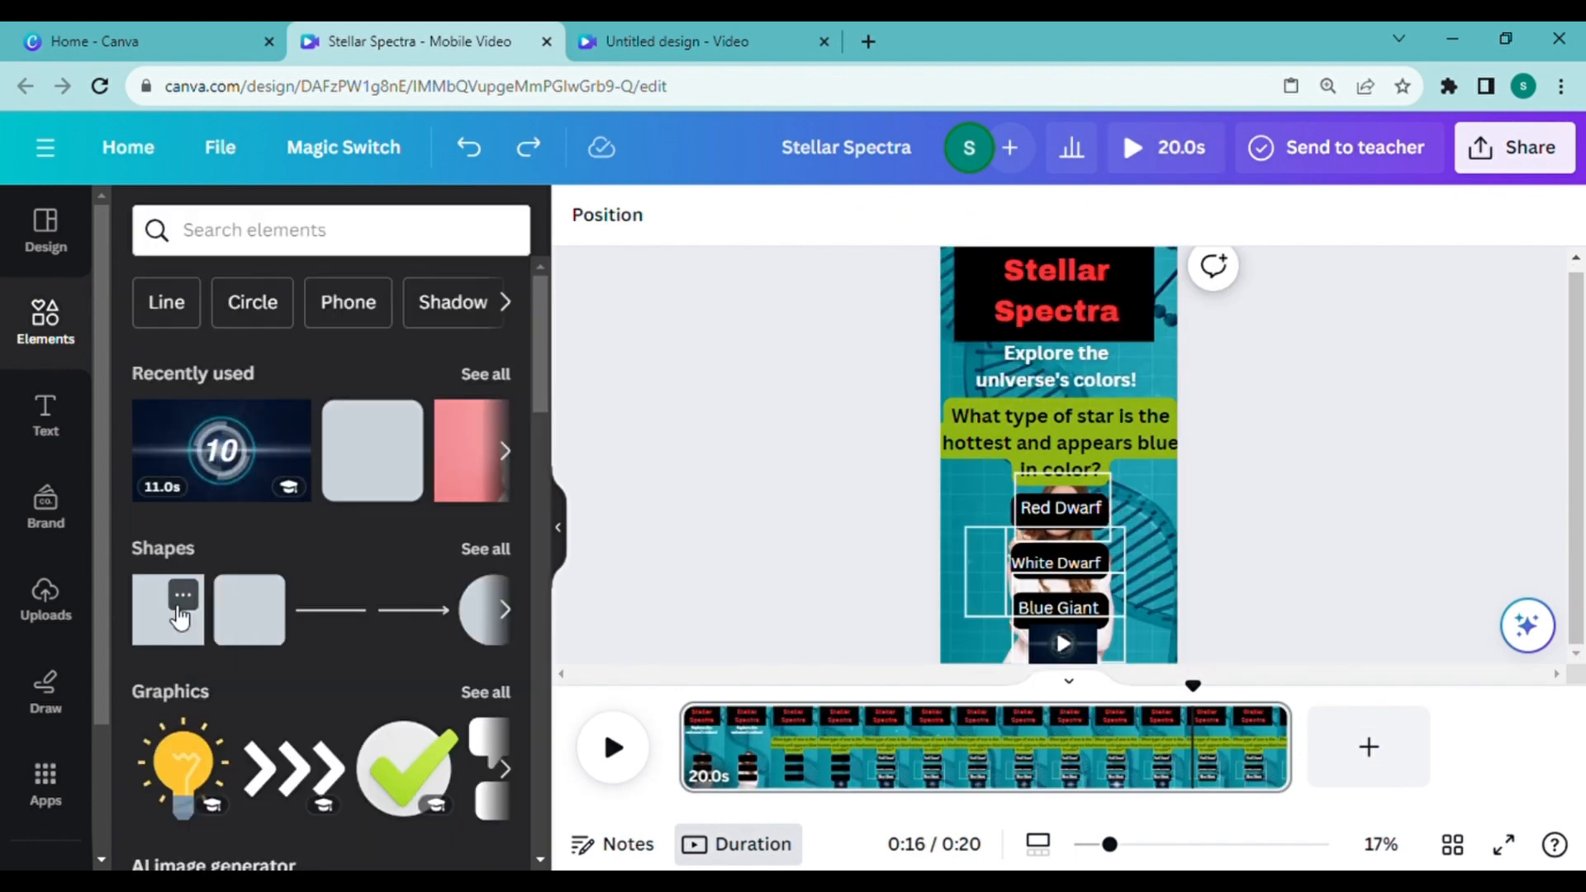
Step: Add a square shape, color it red and resize it into a bar covering the countdown at the page's bottom
left_click(165, 609)
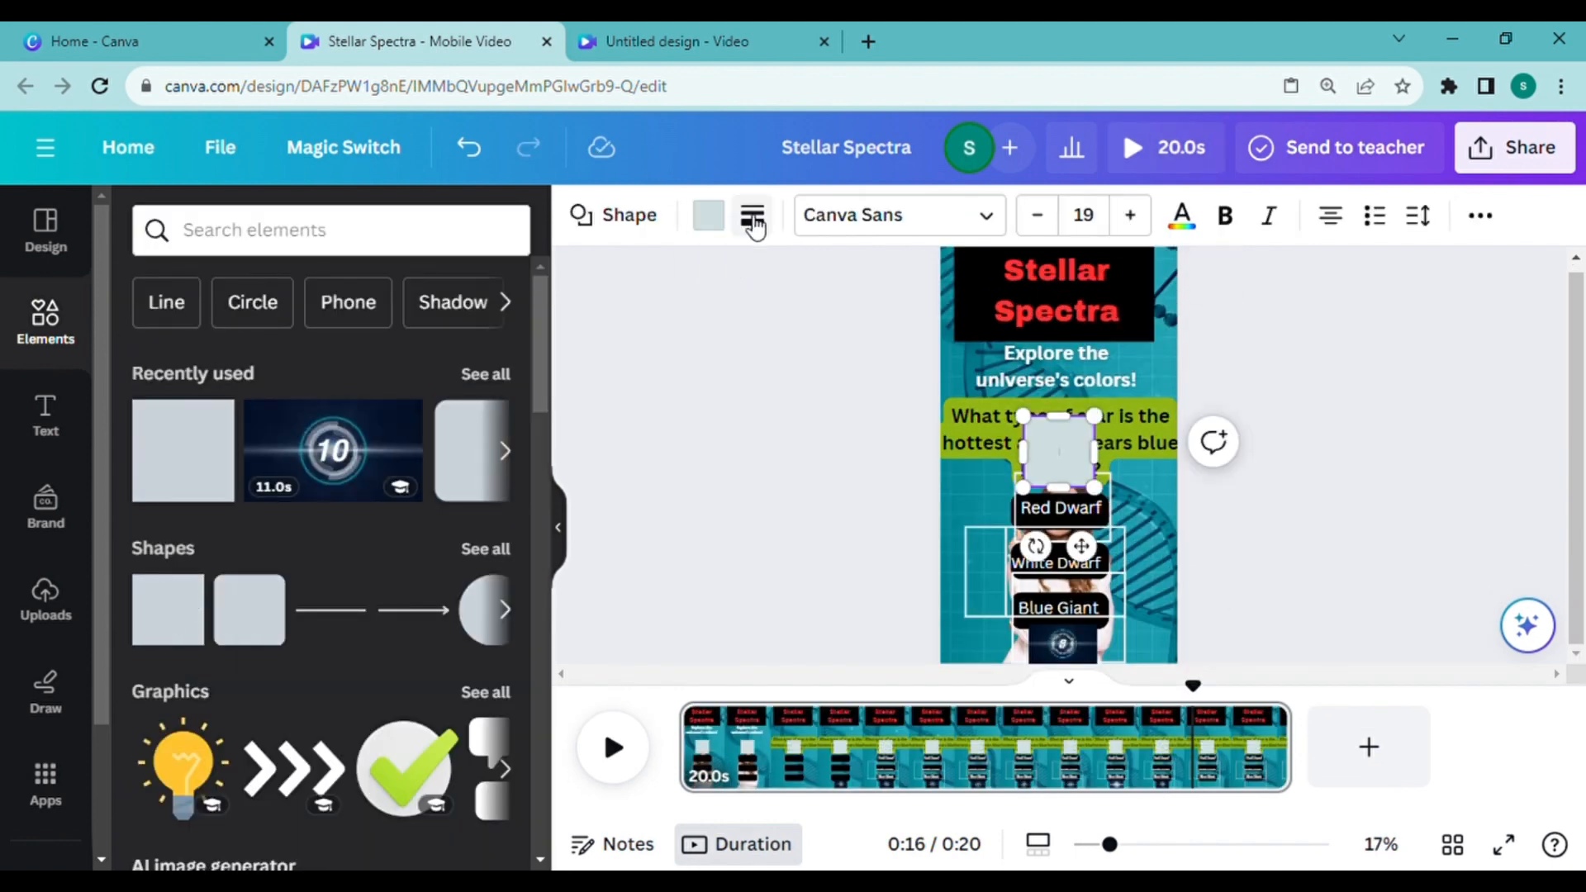
left_click(719, 216)
left_click(430, 381)
left_click_drag(1023, 416, 1061, 646)
left_click_drag(1043, 646, 1110, 646)
left_click_drag(1026, 649, 1031, 663)
Step: Duplicate the "Blue Giant" text and place the copy on the red bar
left_click(1060, 619)
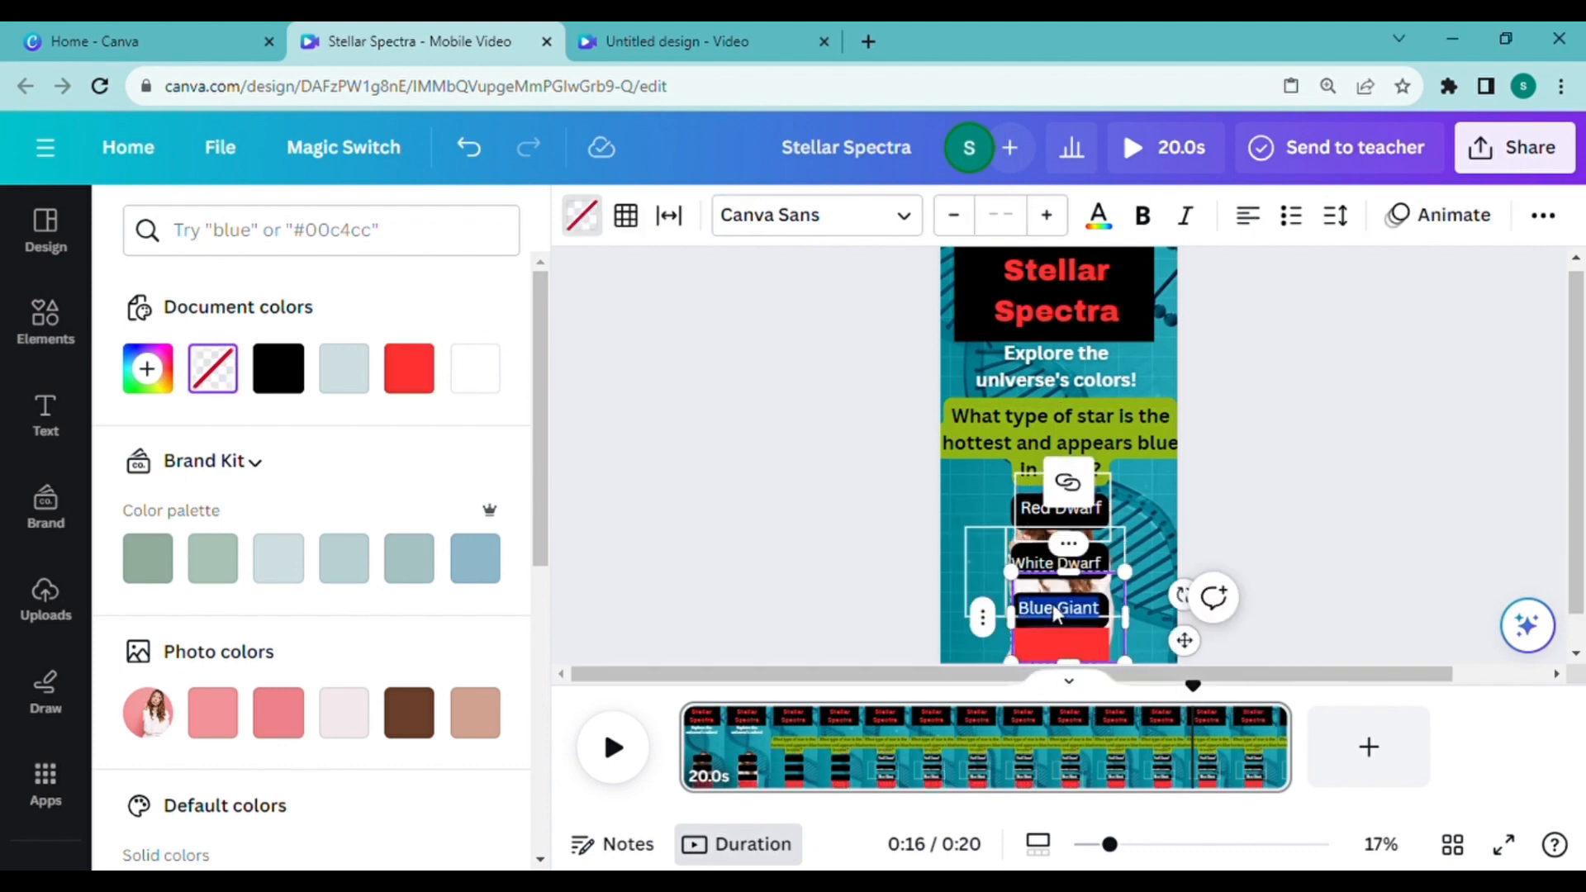
left_click(800, 485)
left_click(1066, 644)
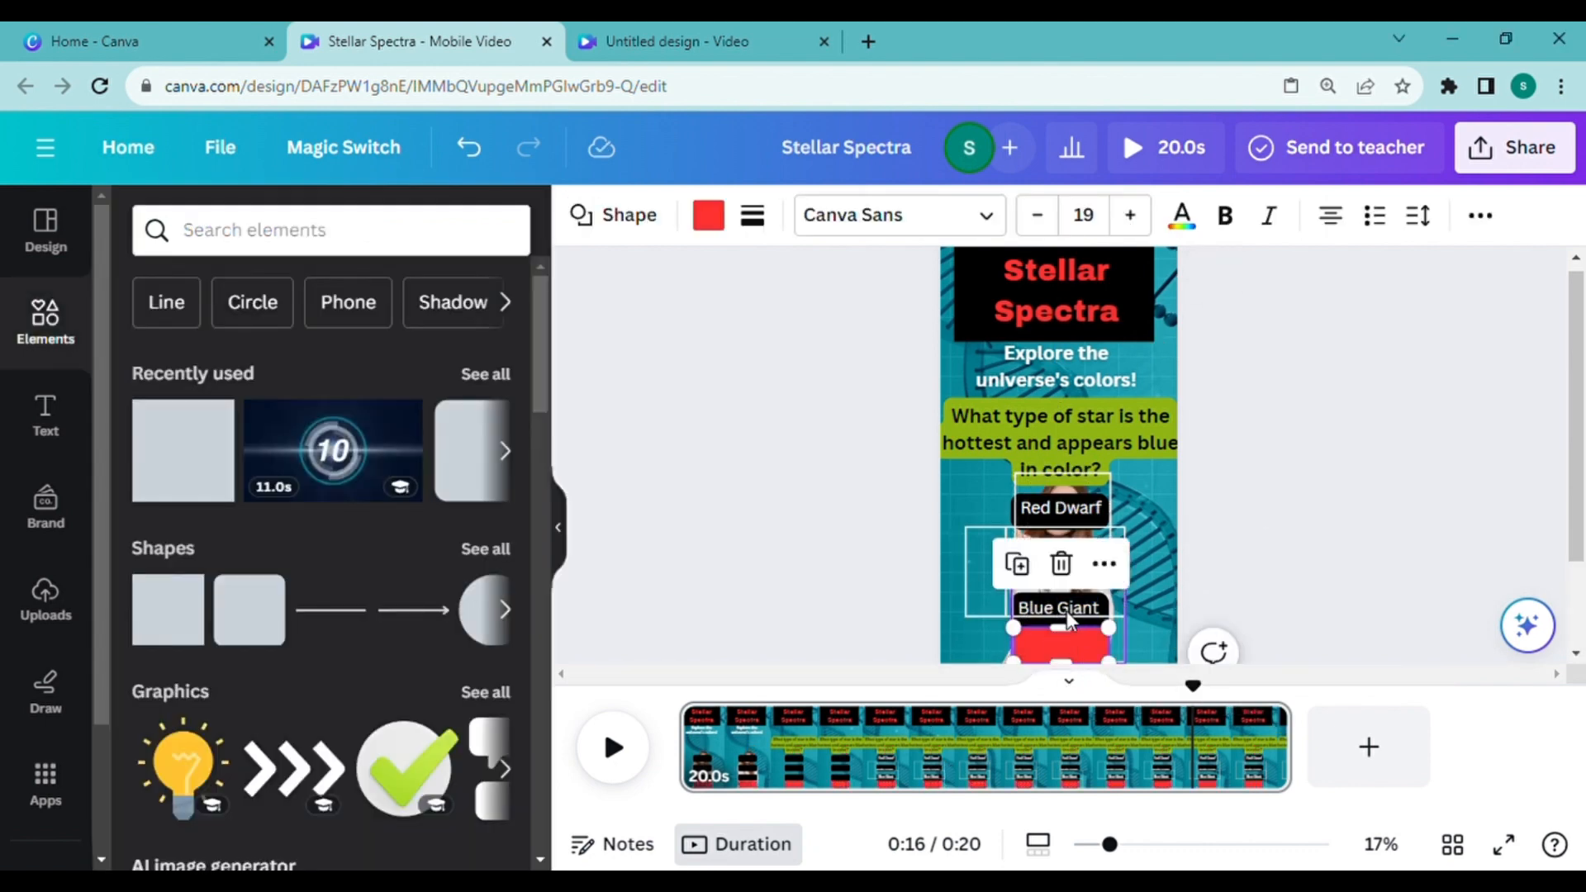
left_click(1067, 613)
left_click(1092, 490)
left_click(1142, 454)
left_click_drag(1066, 613, 1064, 648)
Step: Shorten the question's timing to end at about 10 seconds and preview the video
right_click(1085, 647)
double_click(1043, 653)
left_click(1087, 520)
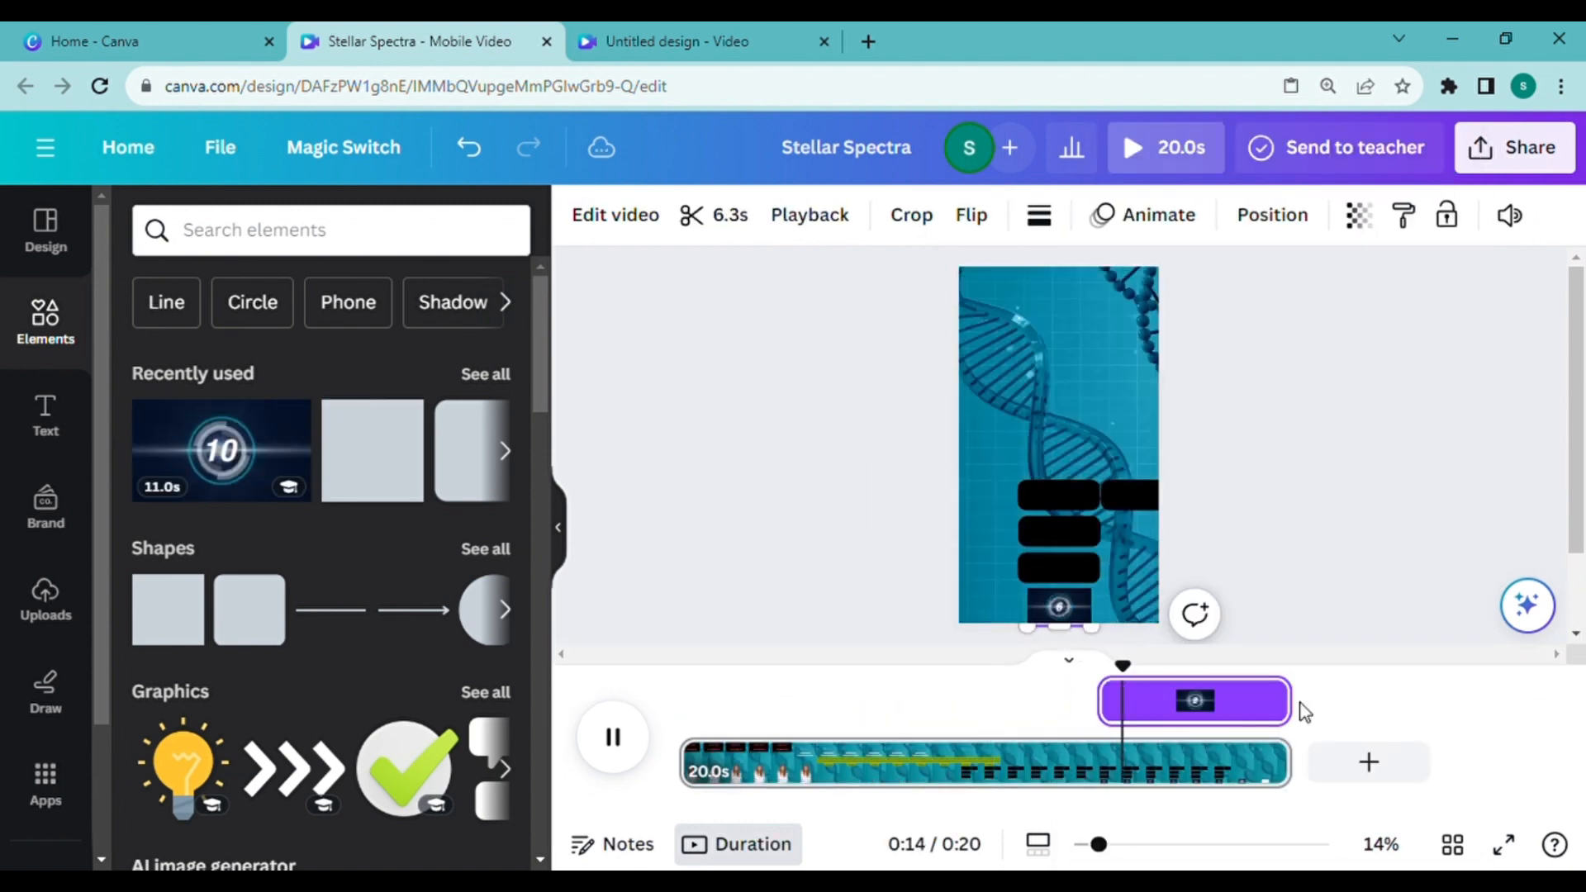
left_click_drag(1291, 706, 976, 708)
left_click(612, 742)
left_click(616, 736)
left_click(628, 744)
left_click(621, 738)
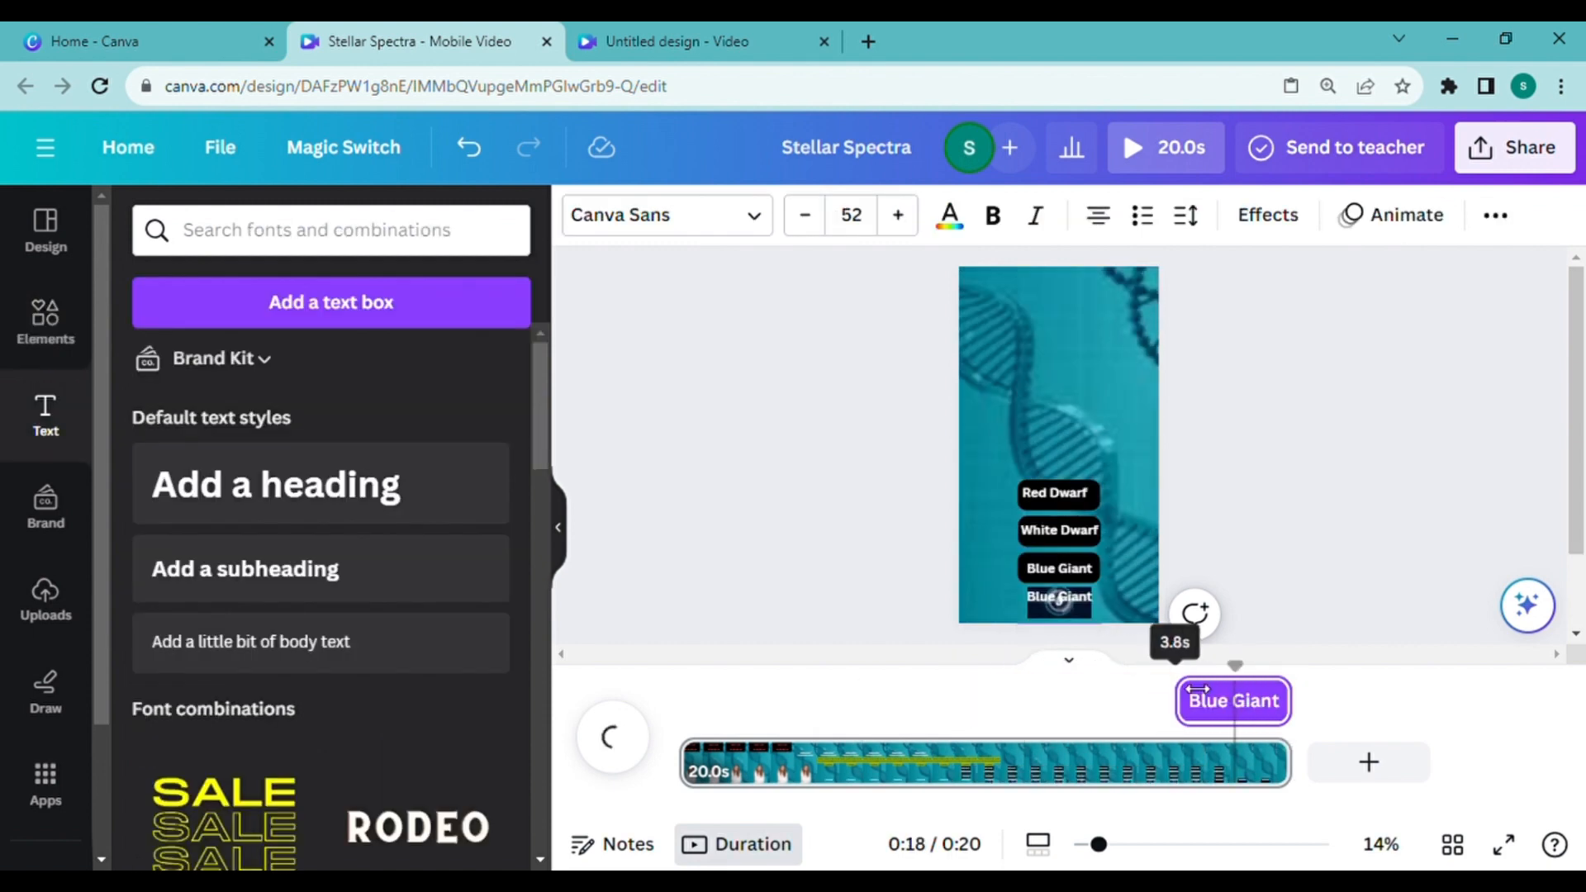
Step: Time the lowest "Blue Giant" answer to show for the final 2.6 seconds, change its text color and preview the video
left_click_drag(1180, 700, 1217, 701)
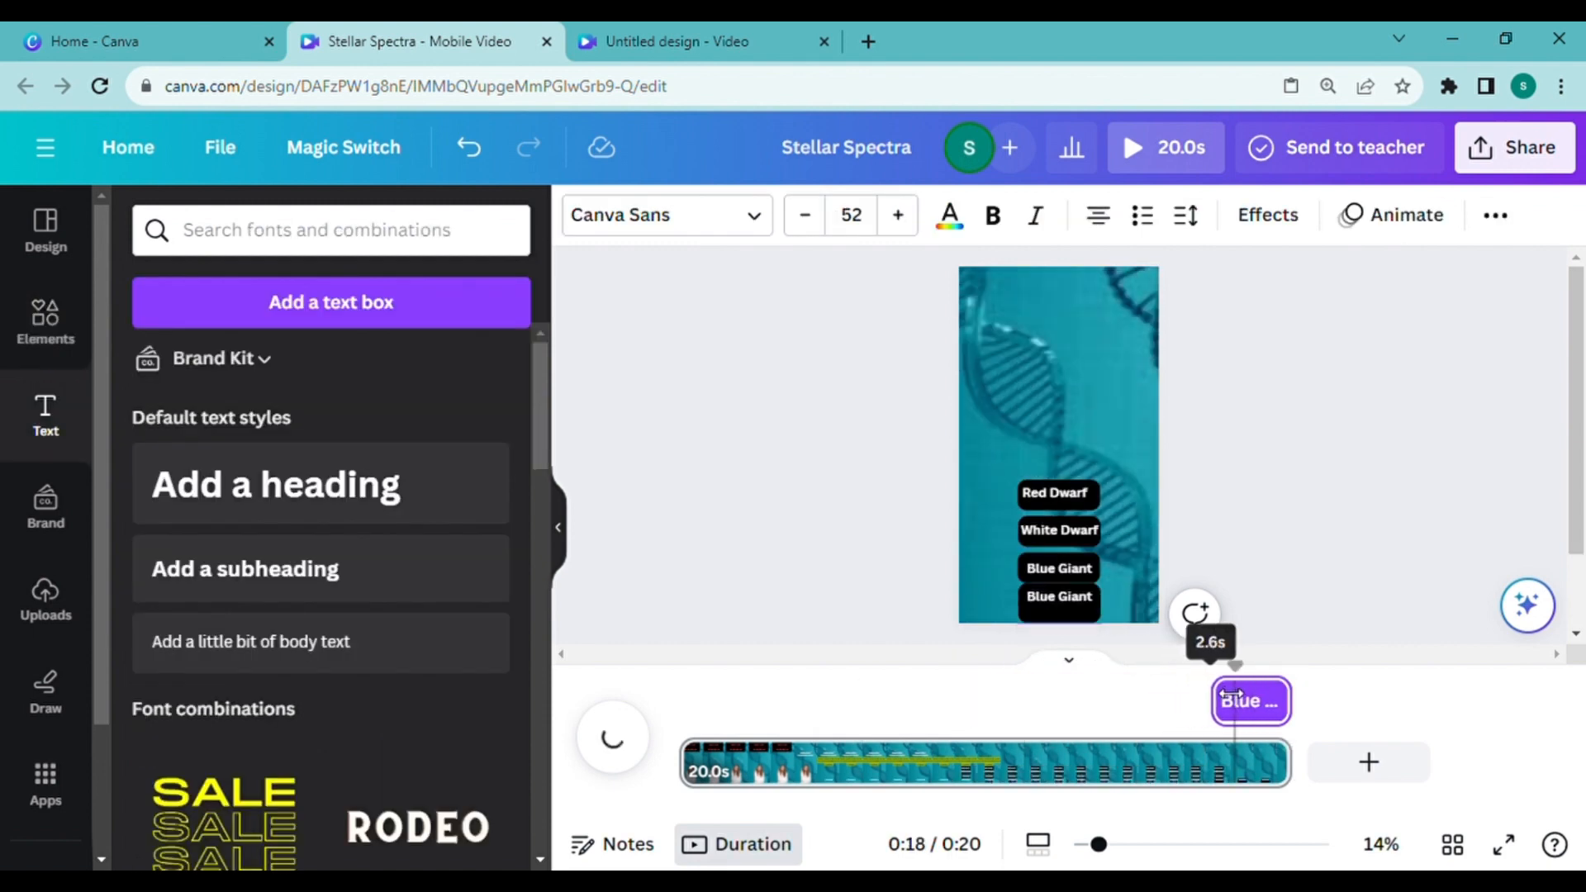
left_click(1059, 613)
left_click(613, 738)
left_click(1059, 611)
left_click(949, 216)
left_click(276, 365)
left_click(613, 737)
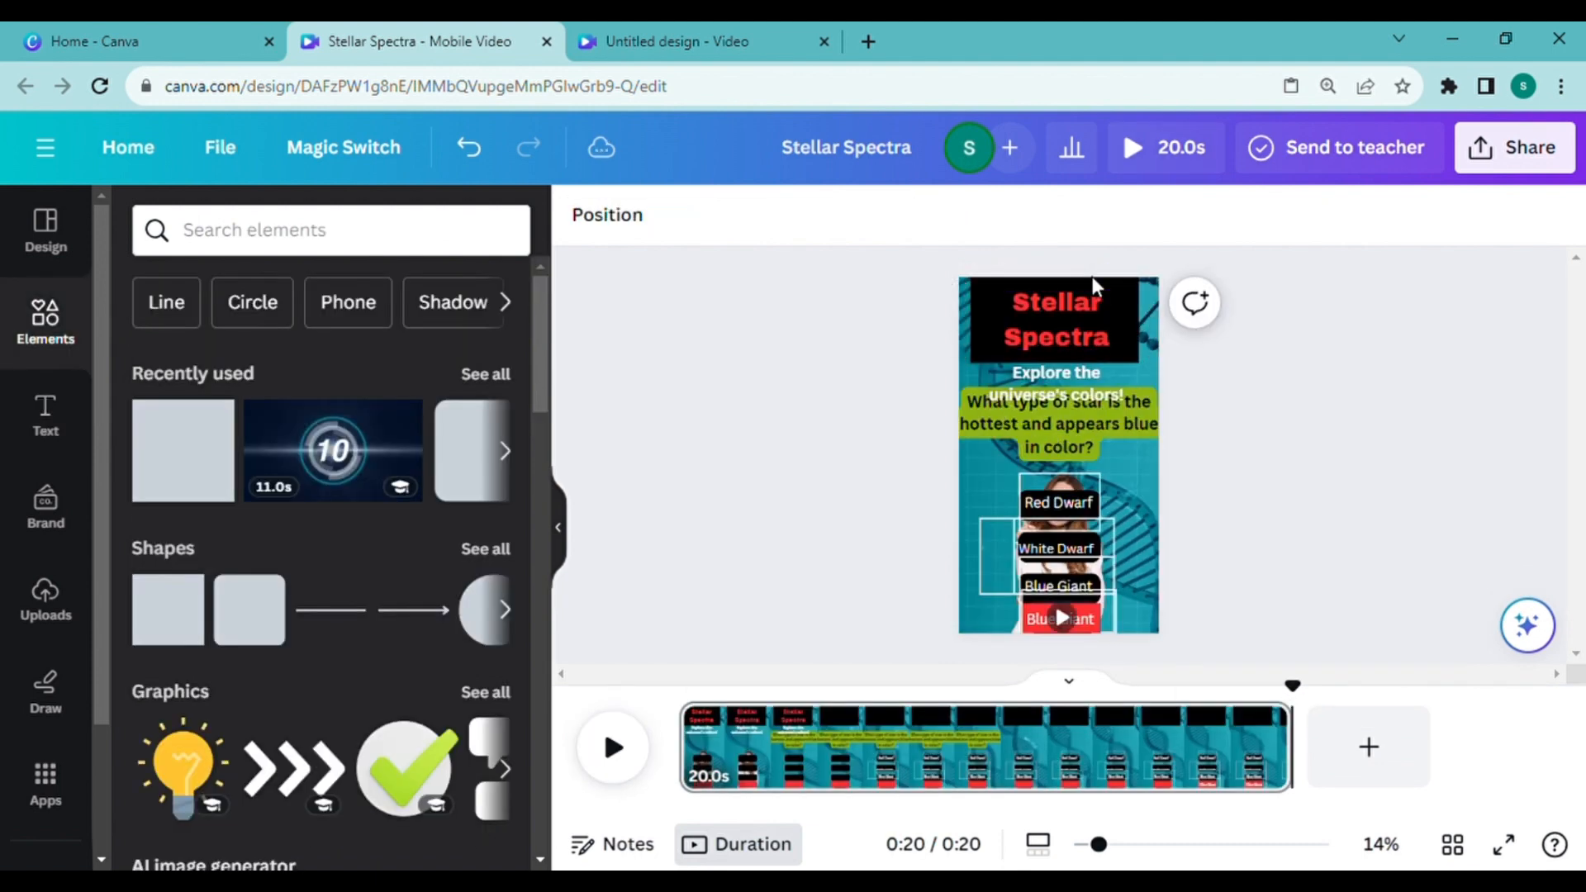
Step: Apply the Typewriter text animation to the "Stellar Spectra" title
left_click(1053, 324)
left_click(1384, 217)
left_click_drag(546, 347, 570, 485)
left_click(181, 520)
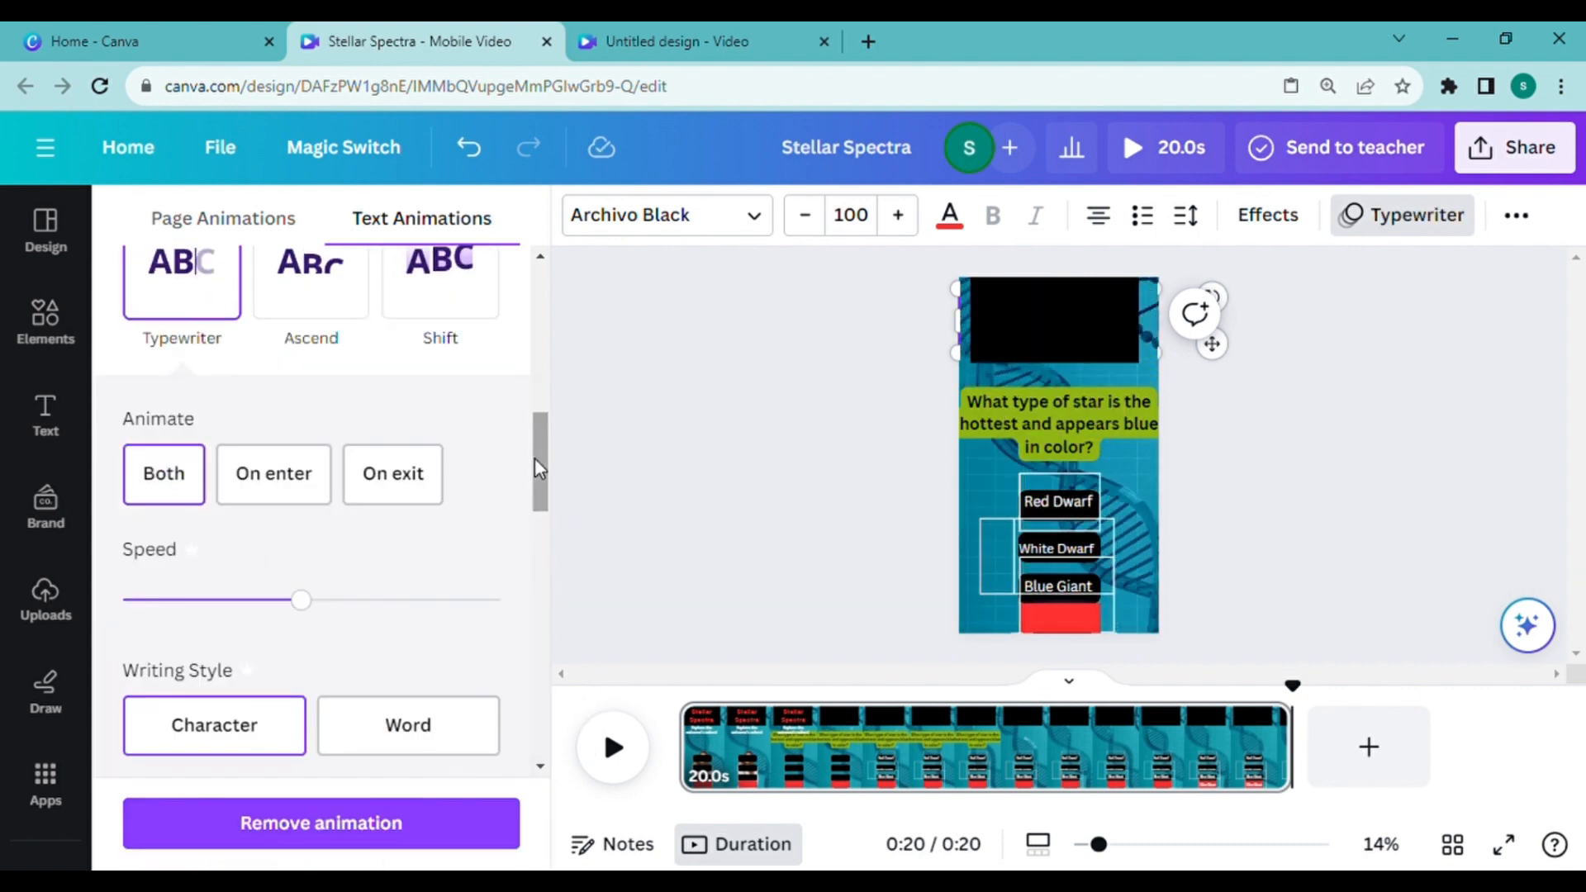
Step: Set the title's Typewriter animation to play only on enter and preview the video
left_click(290, 471)
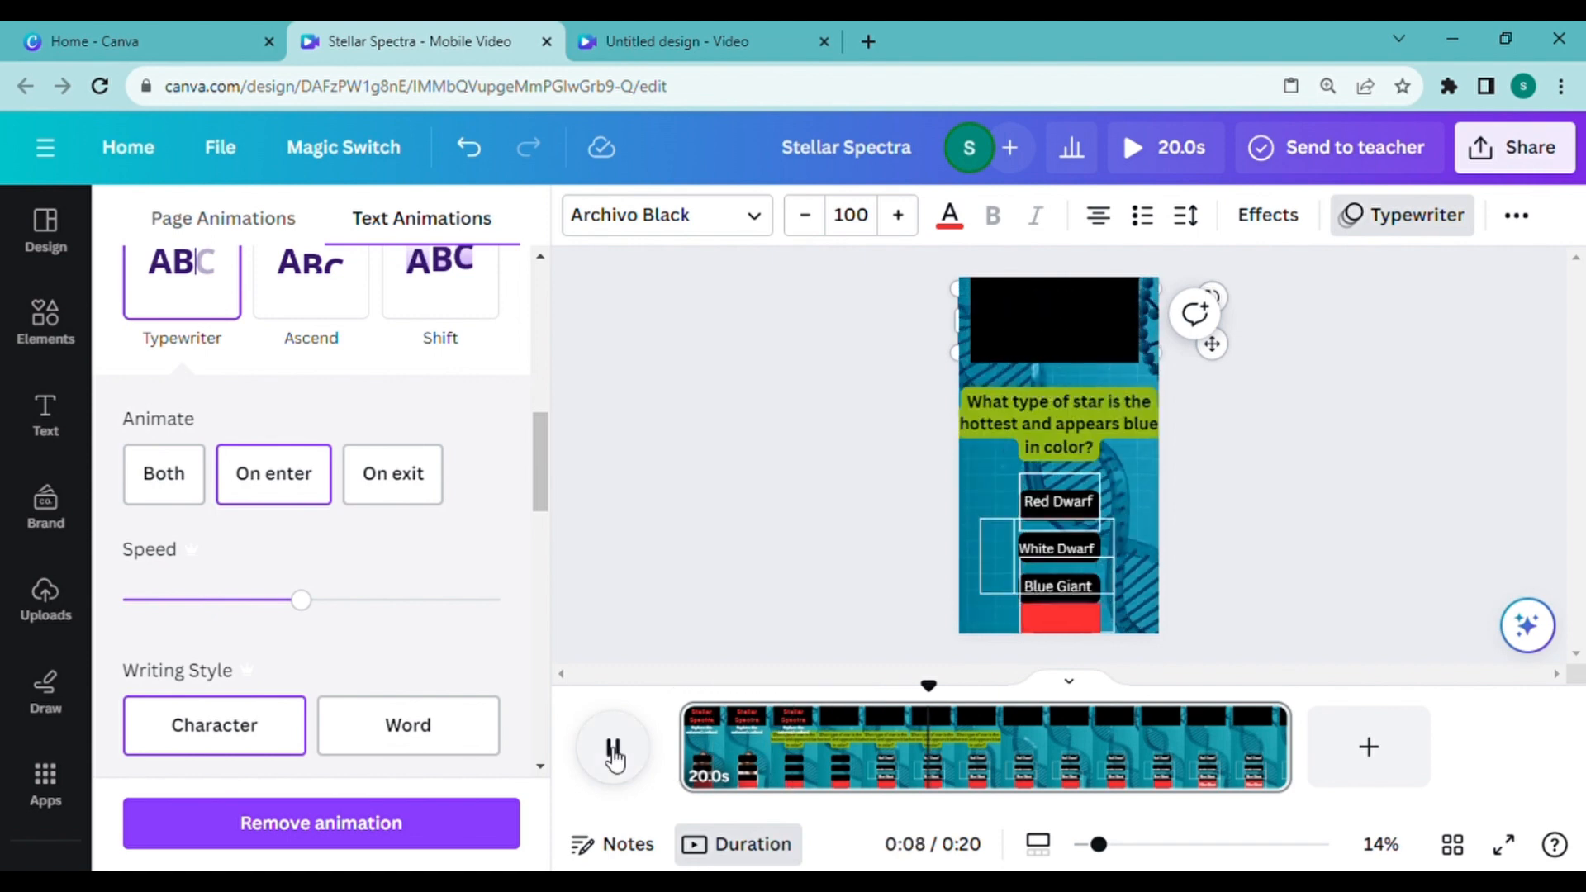
left_click(1048, 629)
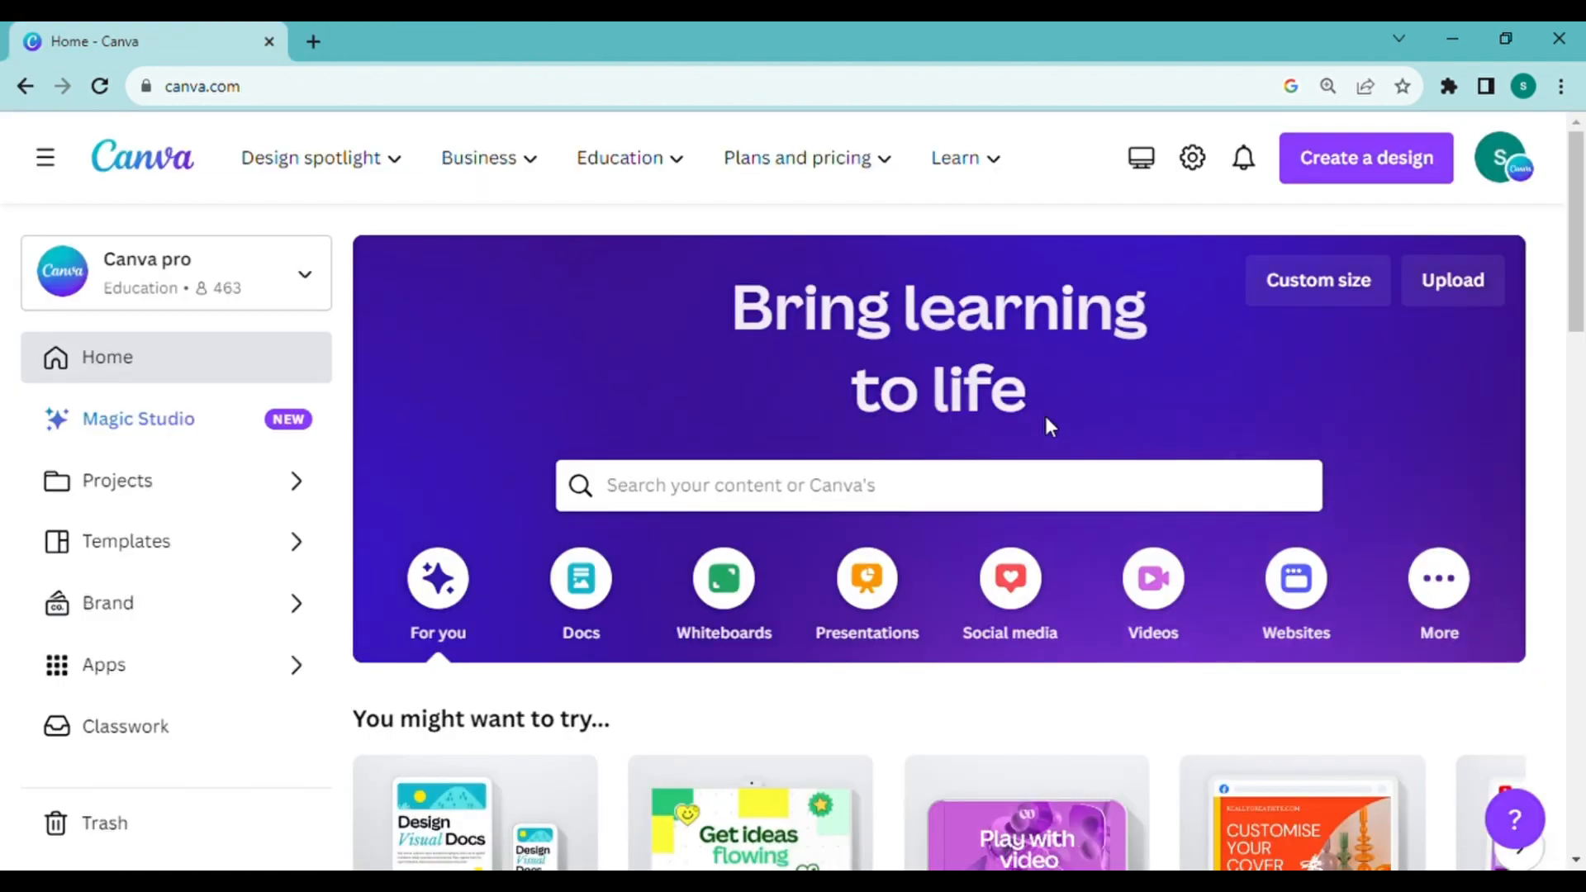
Step: Search Canva's templates for "Canva music" and browse the results
left_click(694, 494)
type("Canva music")
key("Return")
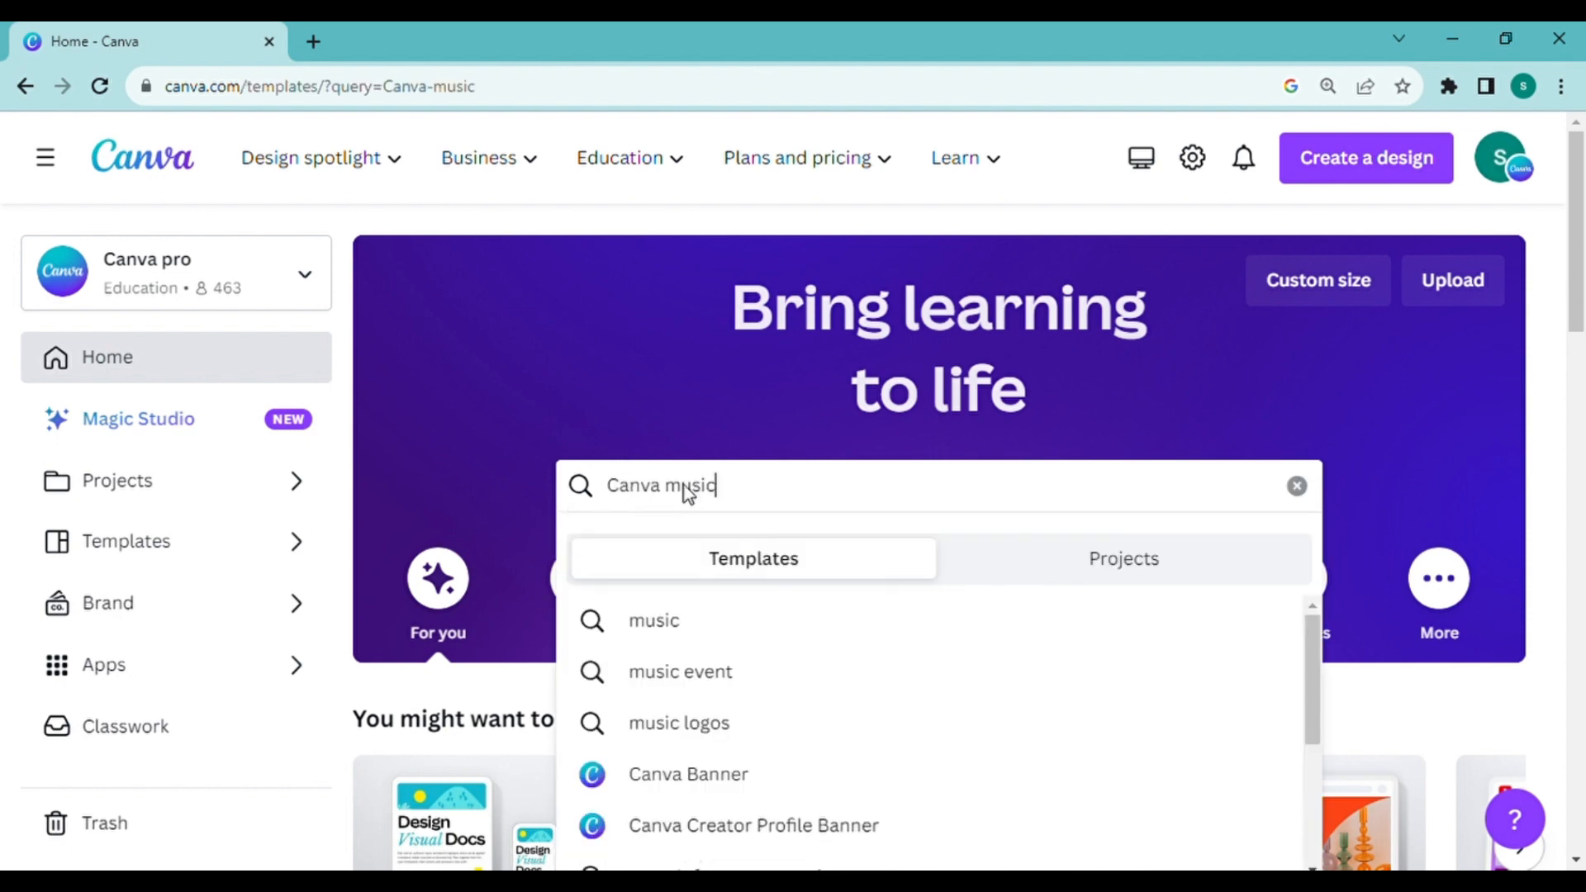
left_click_drag(1578, 190, 1583, 355)
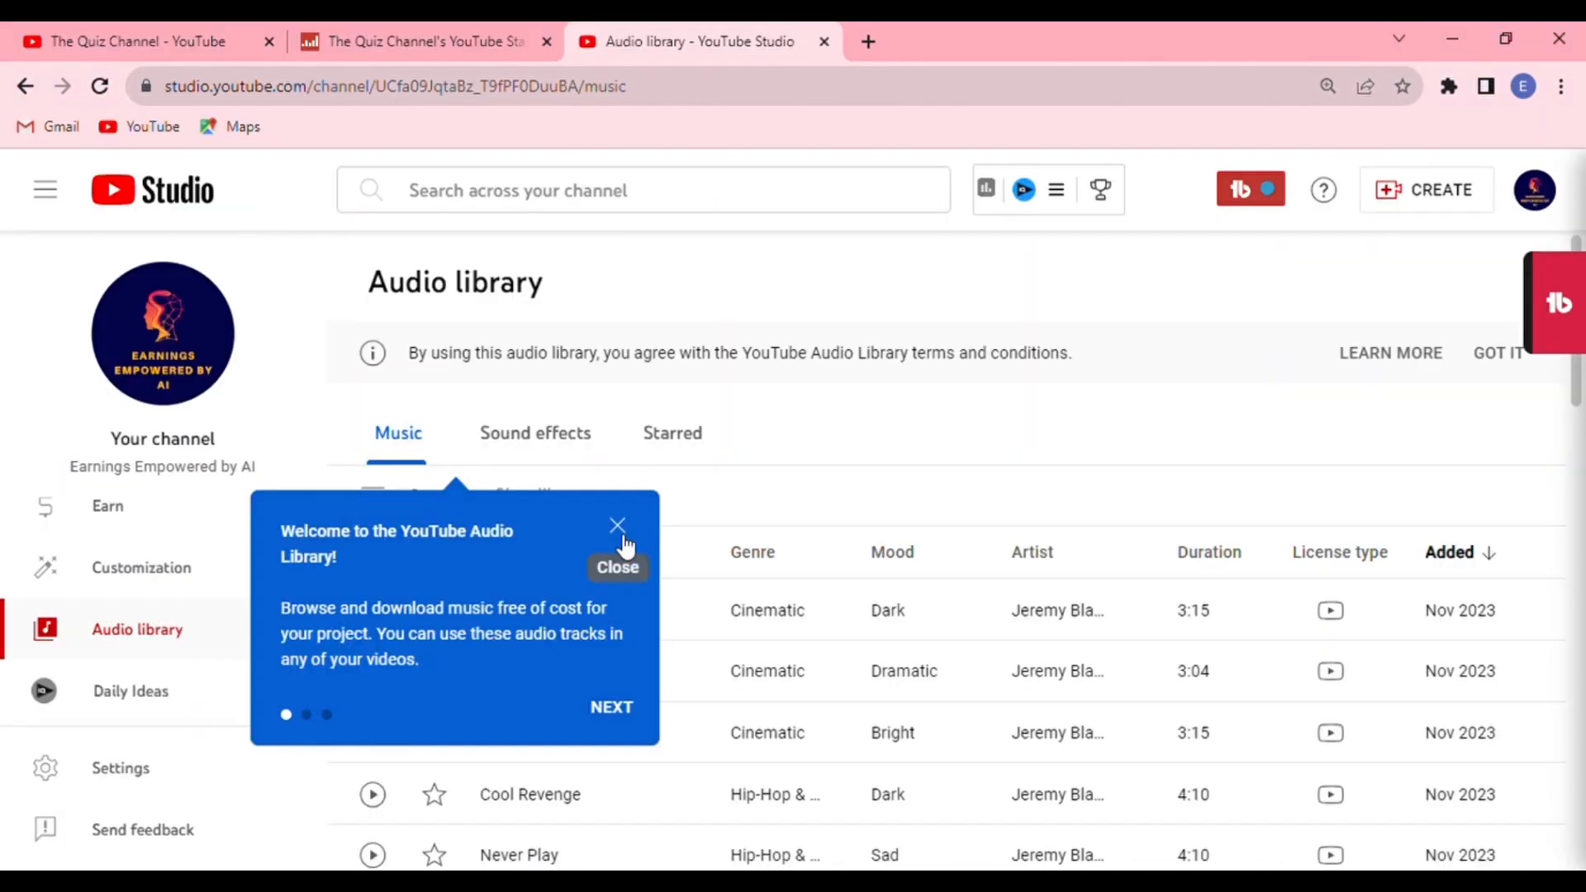
left_click(616, 562)
Step: Switch to the YouTube Studio audio library, listen to "Puppy Love" and "Speak The Truth", and download "Speak The Truth"
scroll(373, 666, "down", 2)
left_click(373, 665)
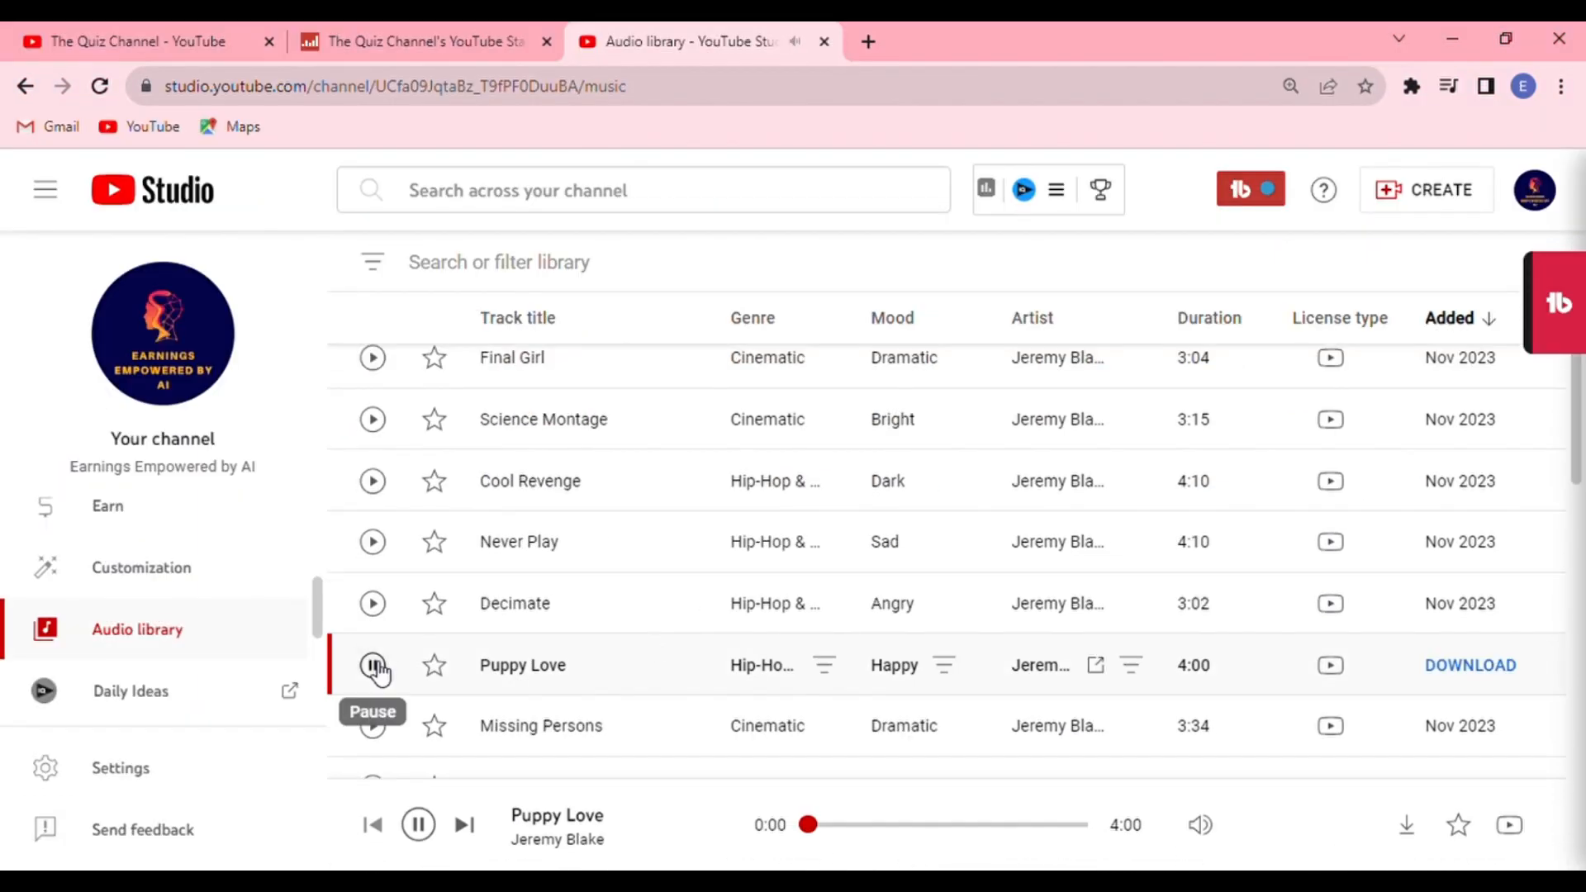
scroll(373, 666, "down", 5)
left_click(372, 542)
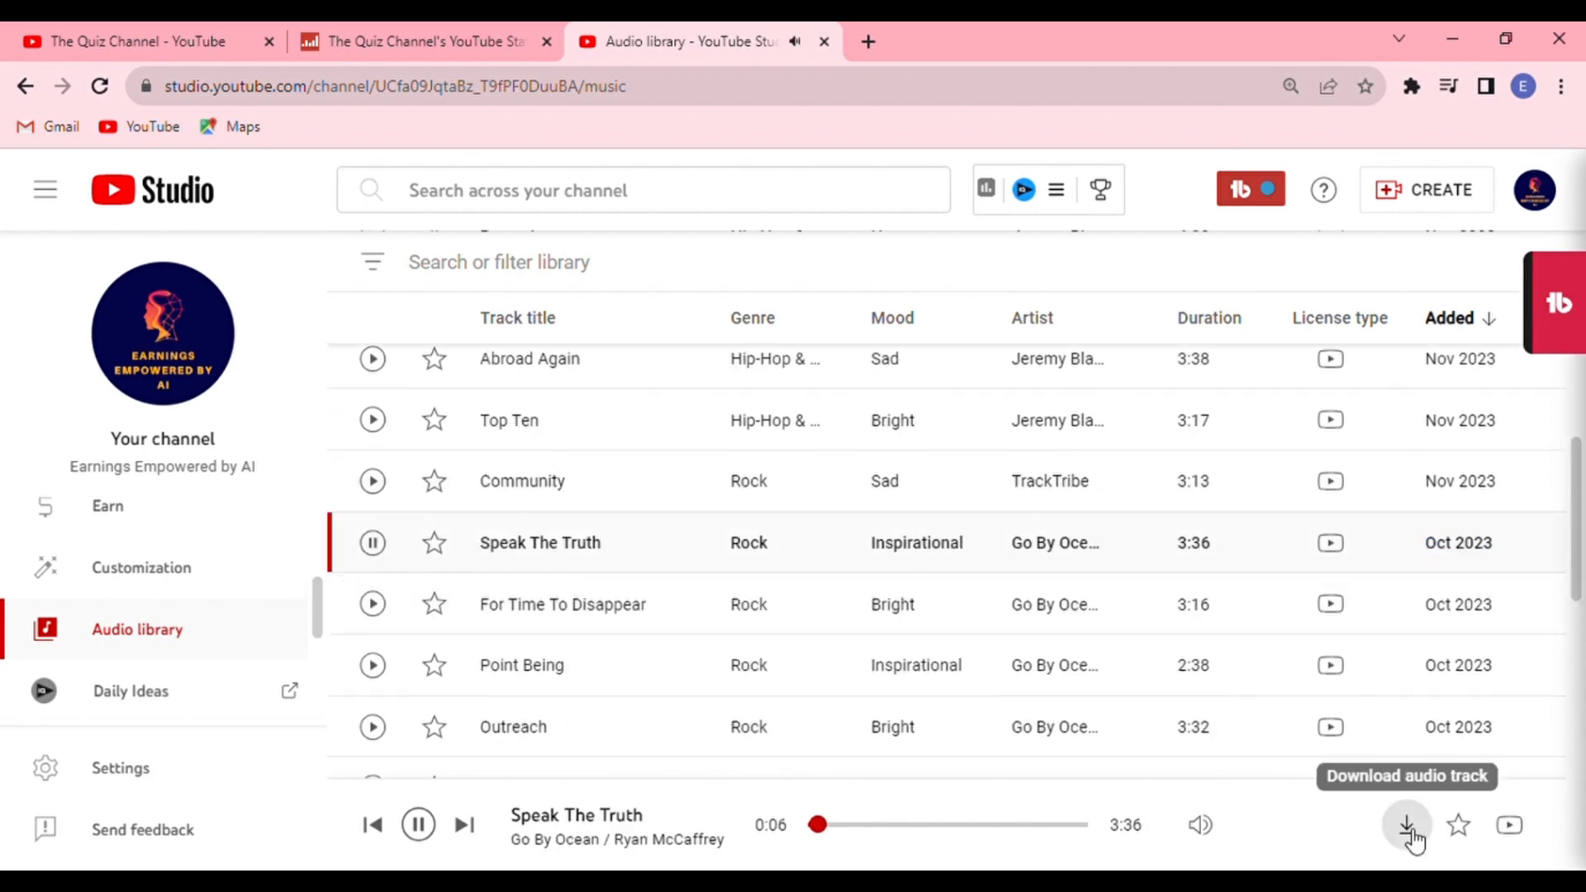
left_click(419, 825)
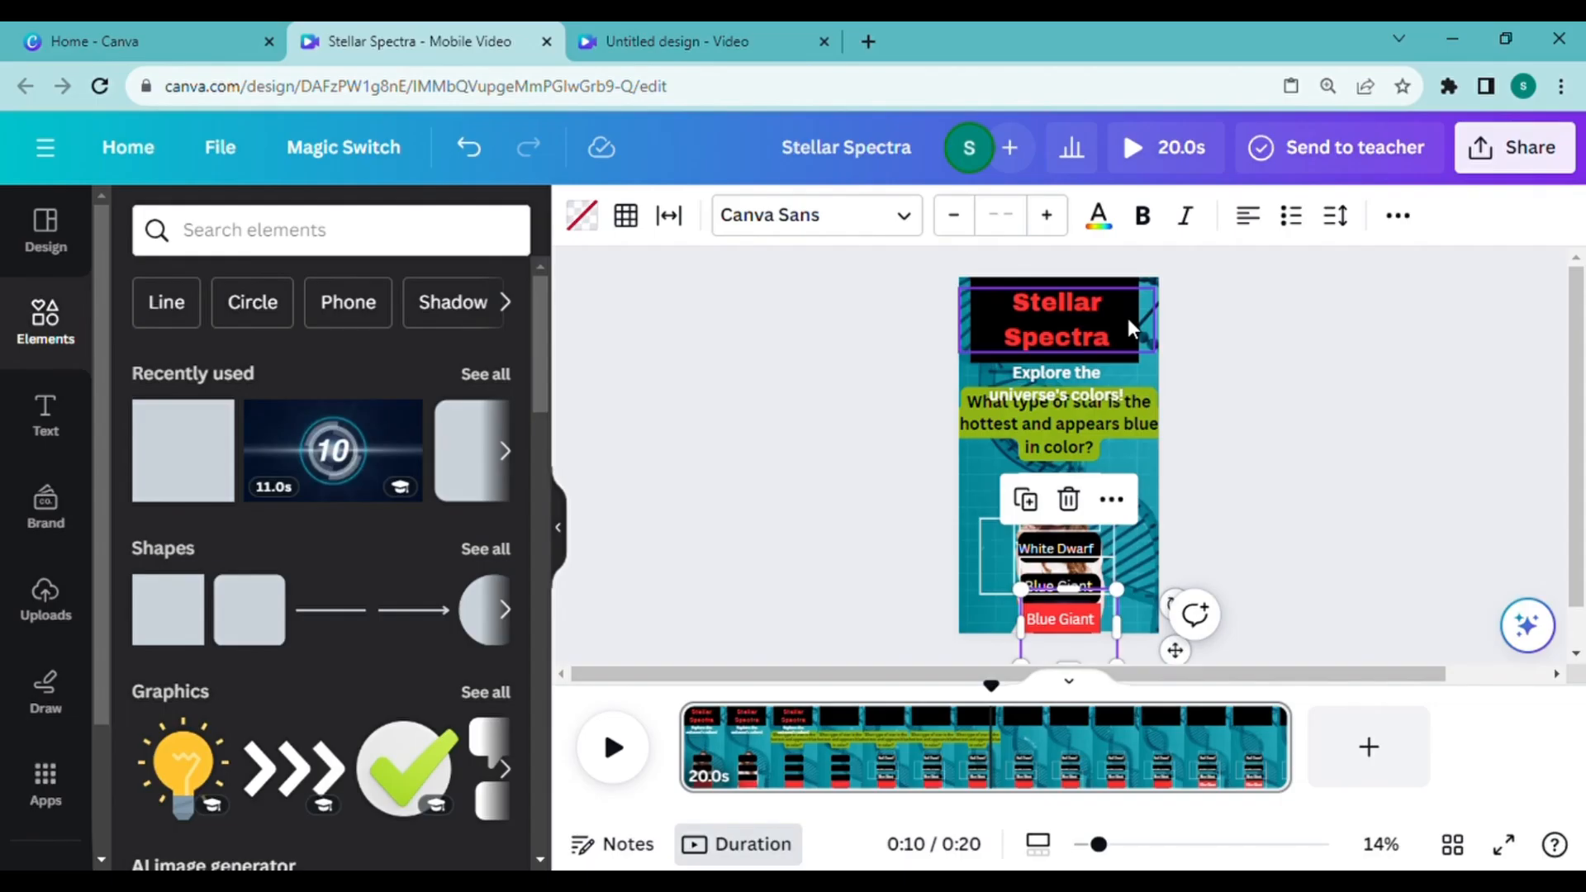
left_click(1128, 319)
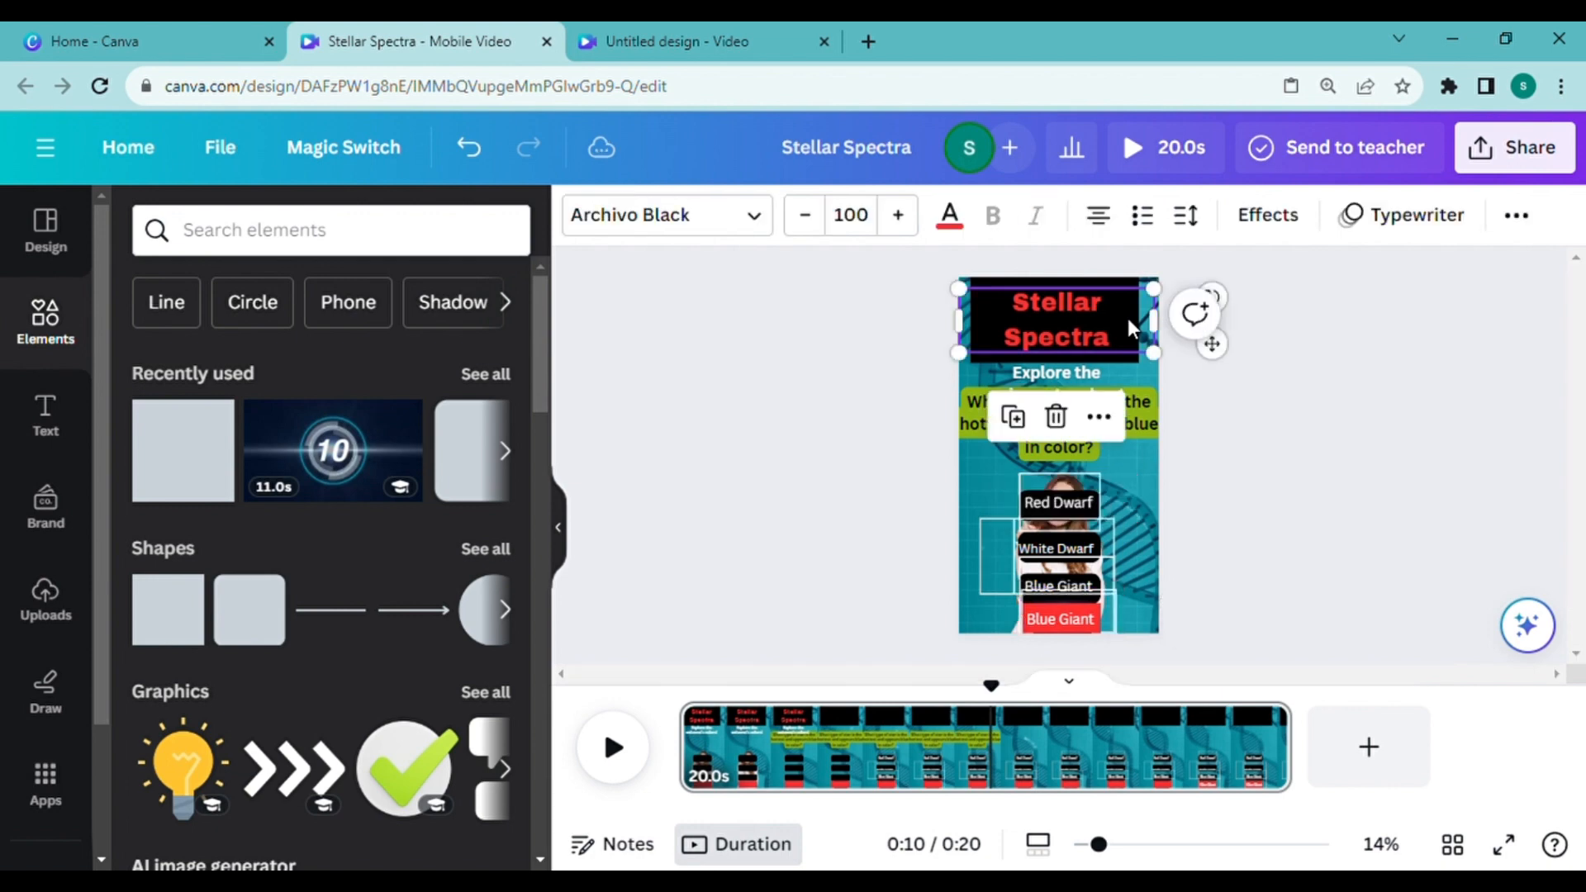
left_click(1064, 275)
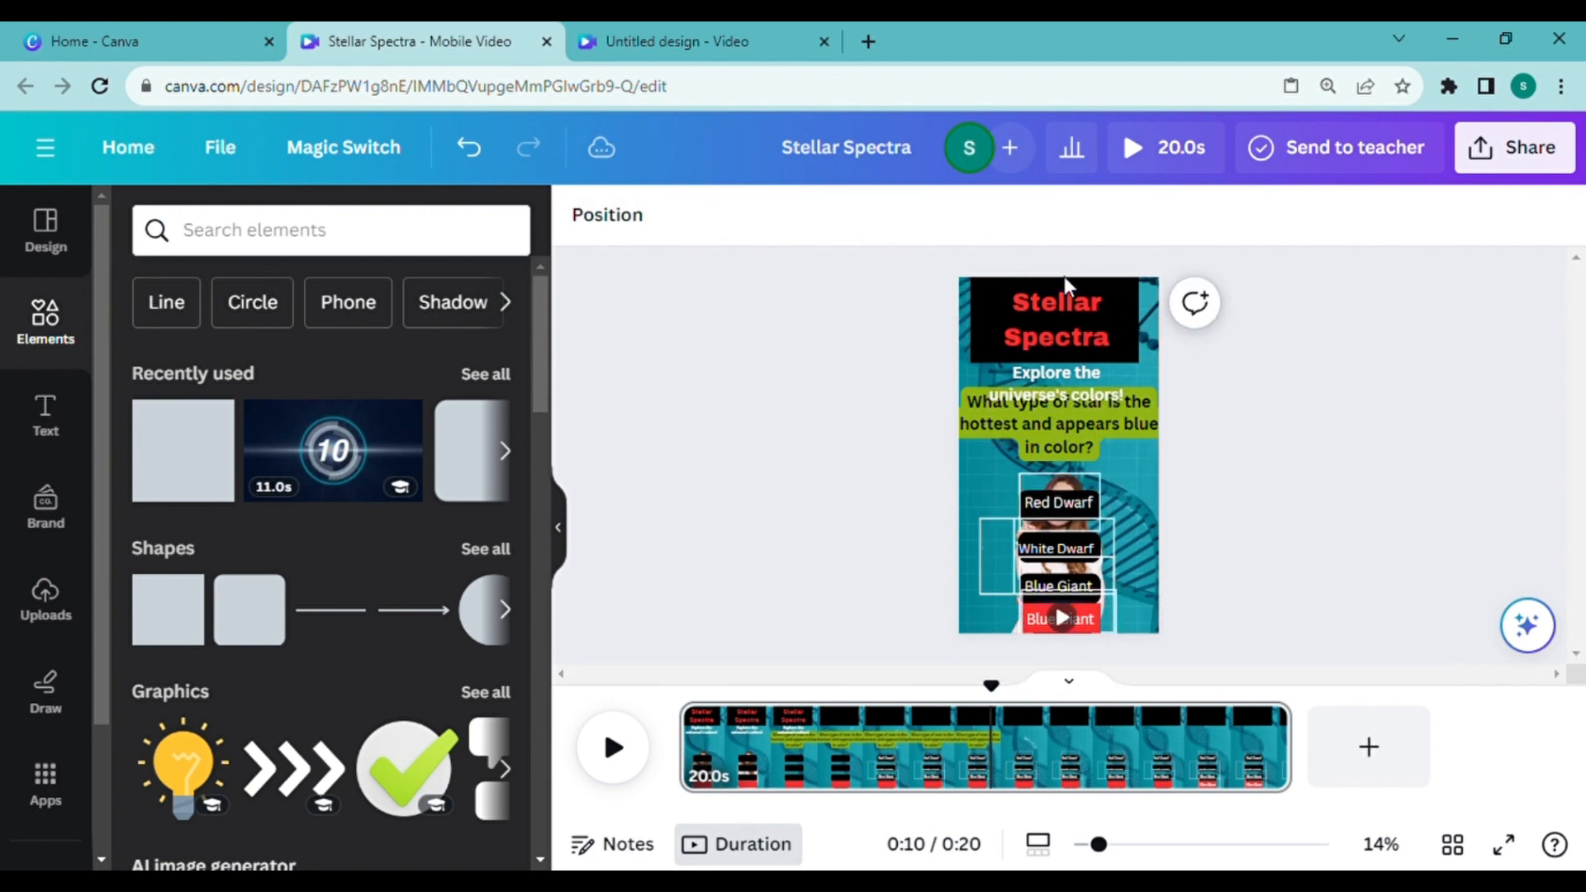
left_click(986, 355)
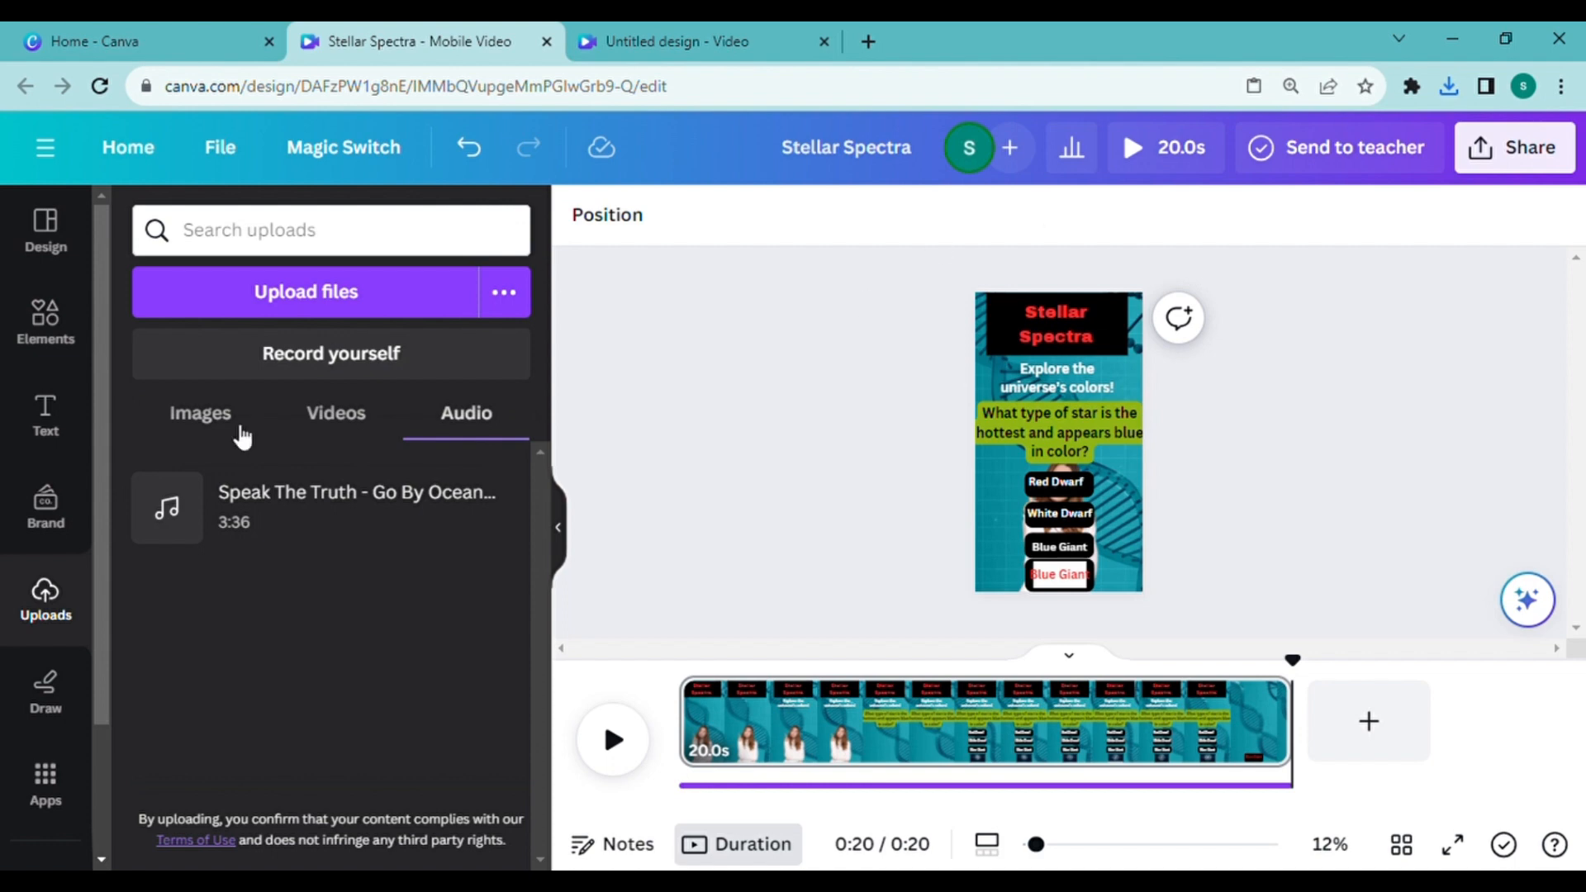
Step: Open the collection of Canva apps for the quiz video design
left_click(47, 780)
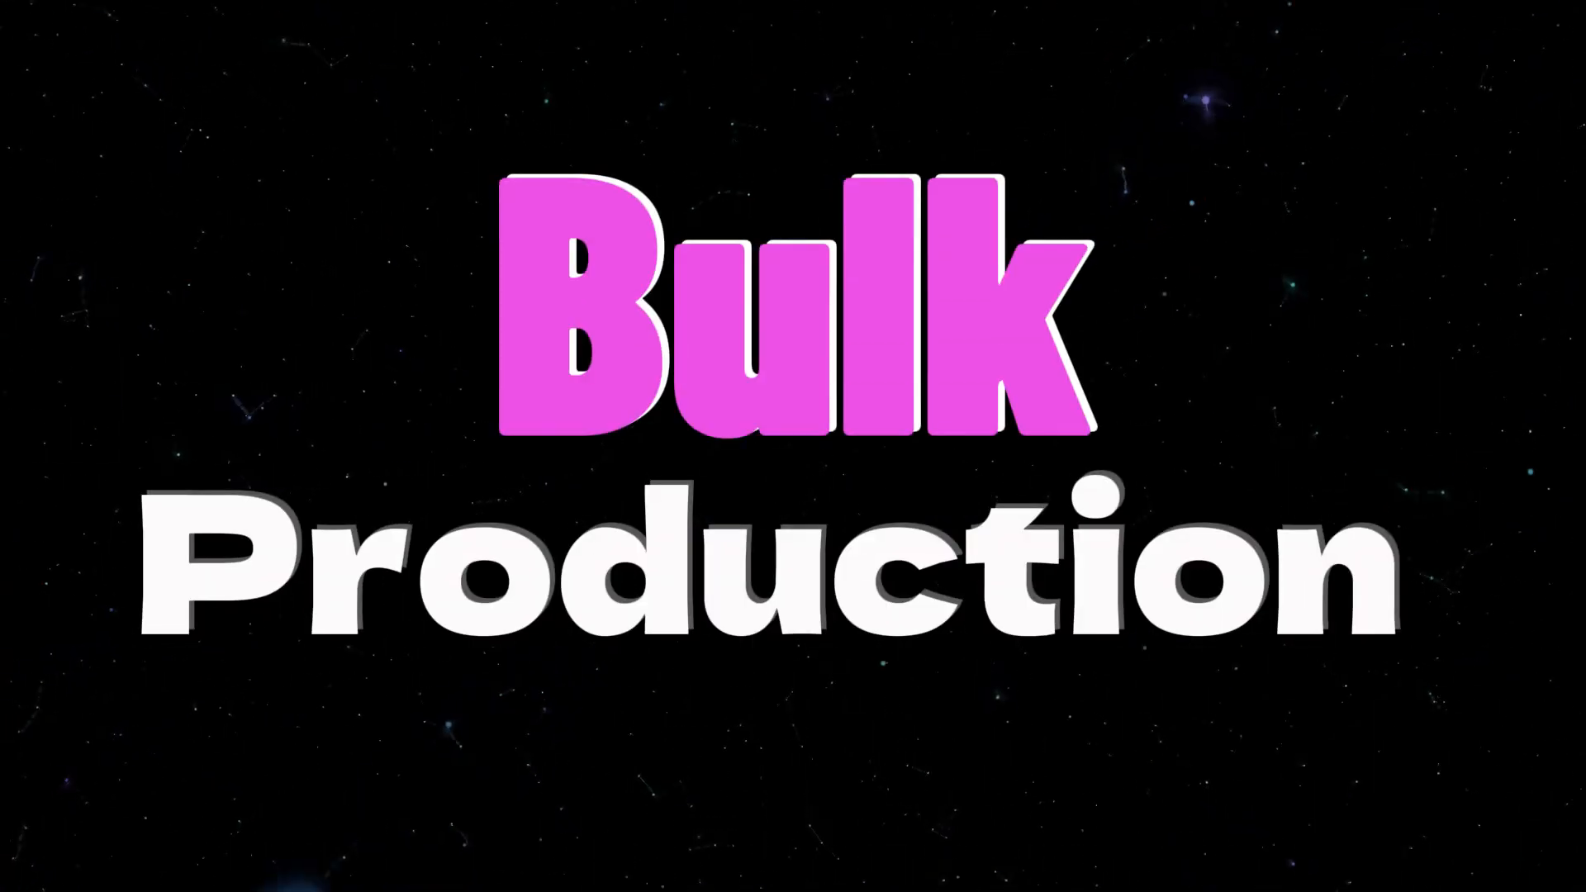